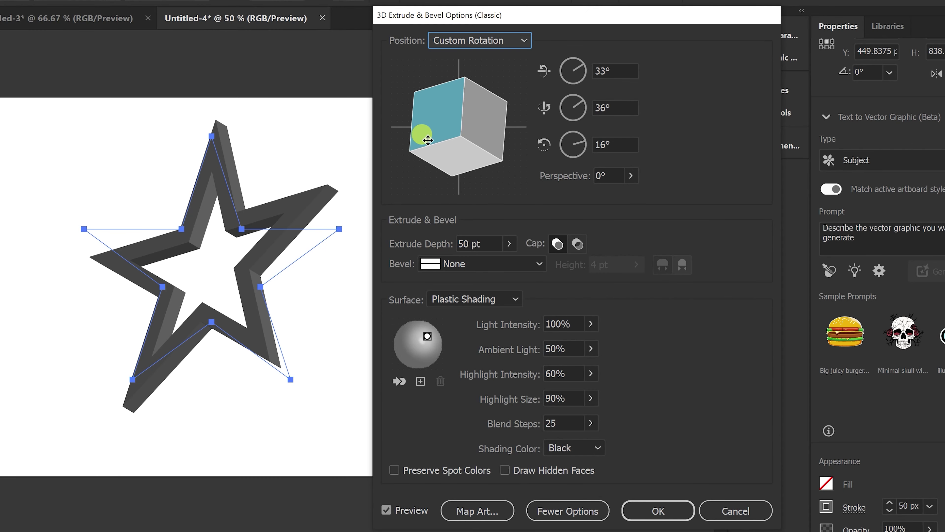
Rotate the Extrude & Bevel preview cube to turn the star to a new viewing angle.
drag(428, 140, 486, 110)
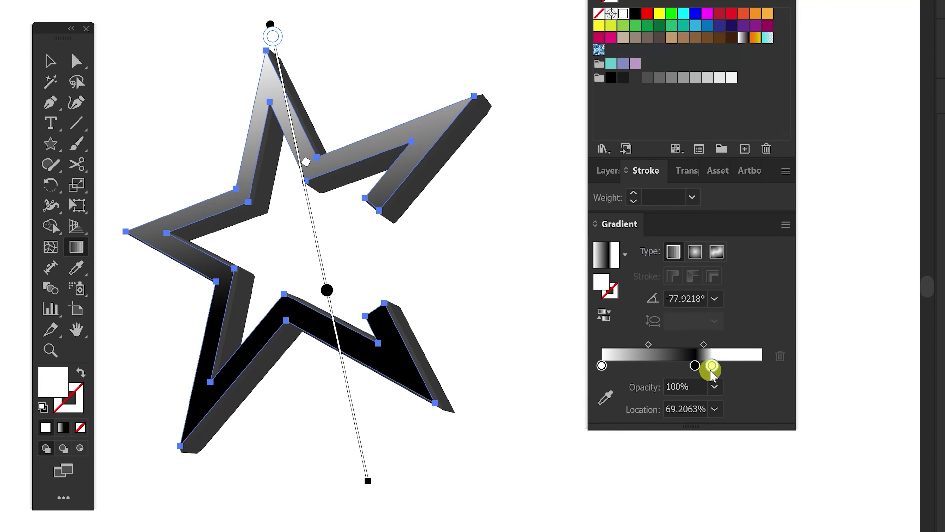
drag(711, 367, 709, 347)
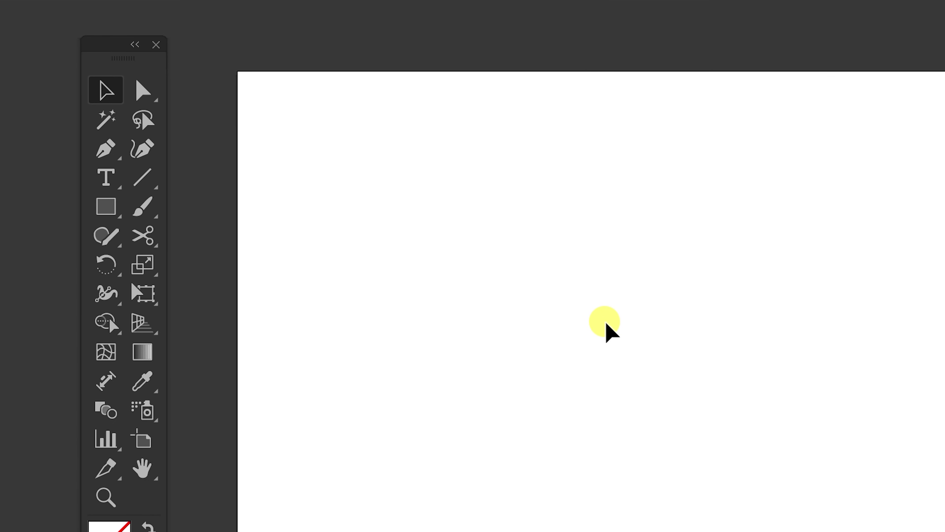
Draw a large five-pointed star across the artboard centre with the Star Tool.
click(107, 215)
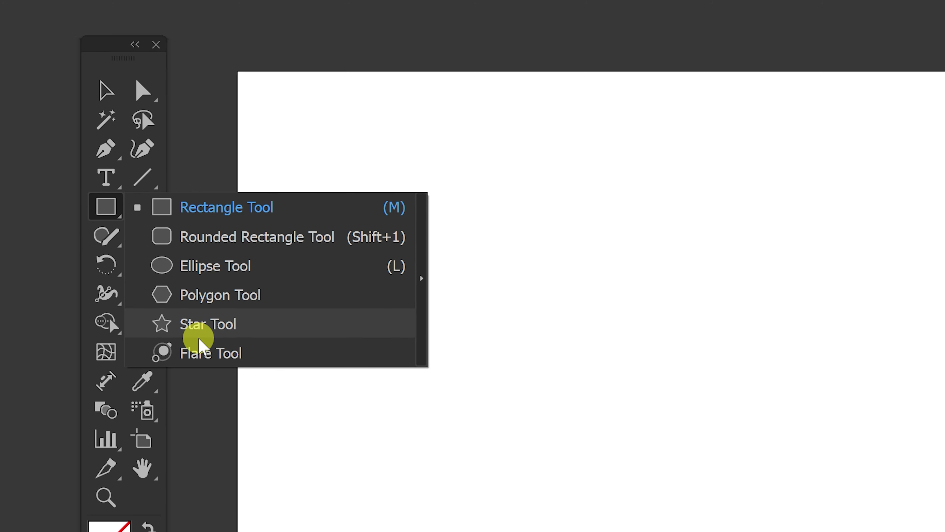
click(237, 323)
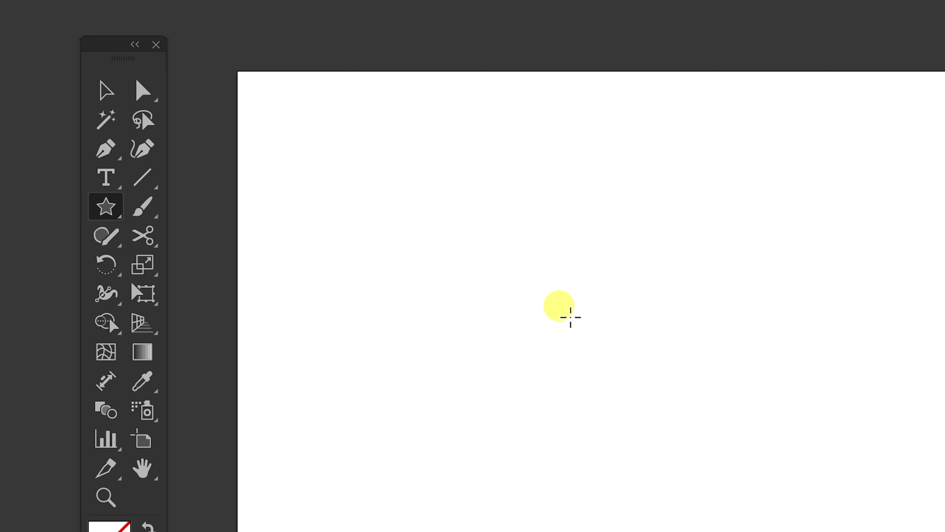
drag(568, 333, 657, 430)
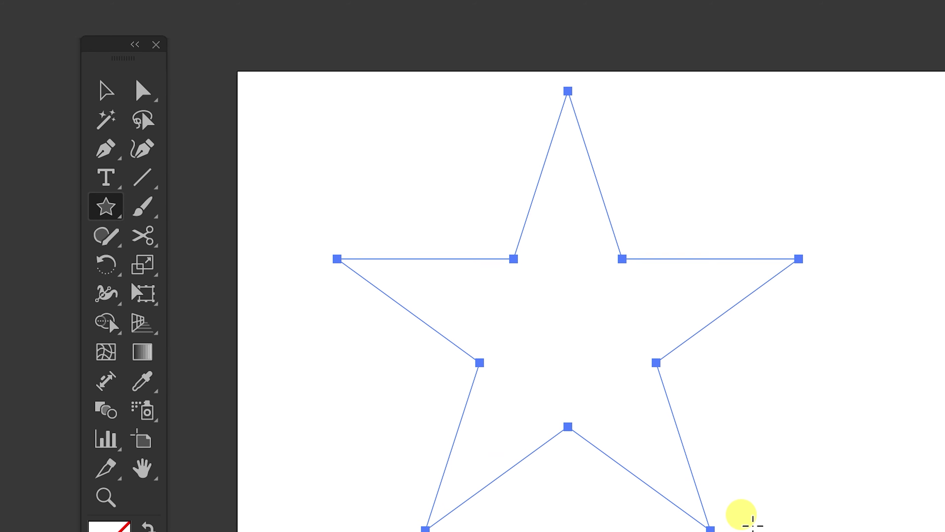
drag(657, 430, 697, 486)
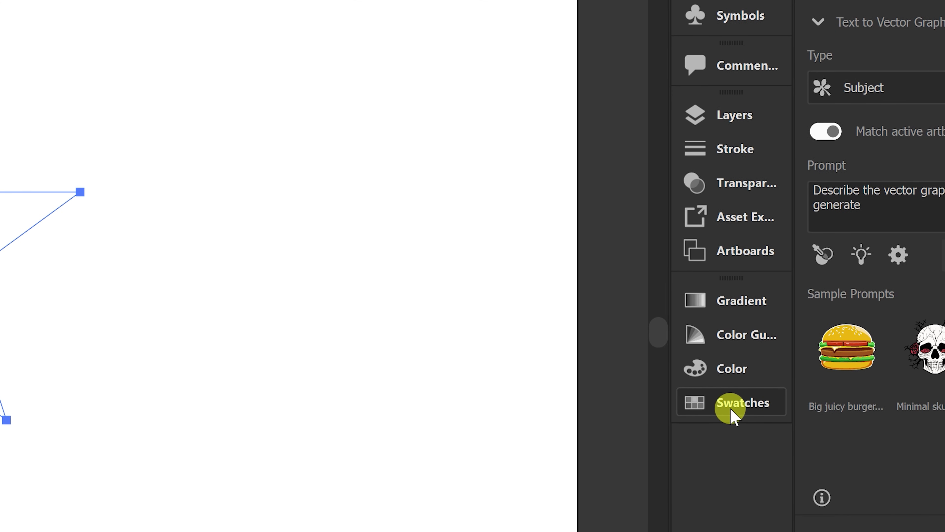
Give the star a medium-grey swatch stroke with a 50 px stroke weight.
click(728, 407)
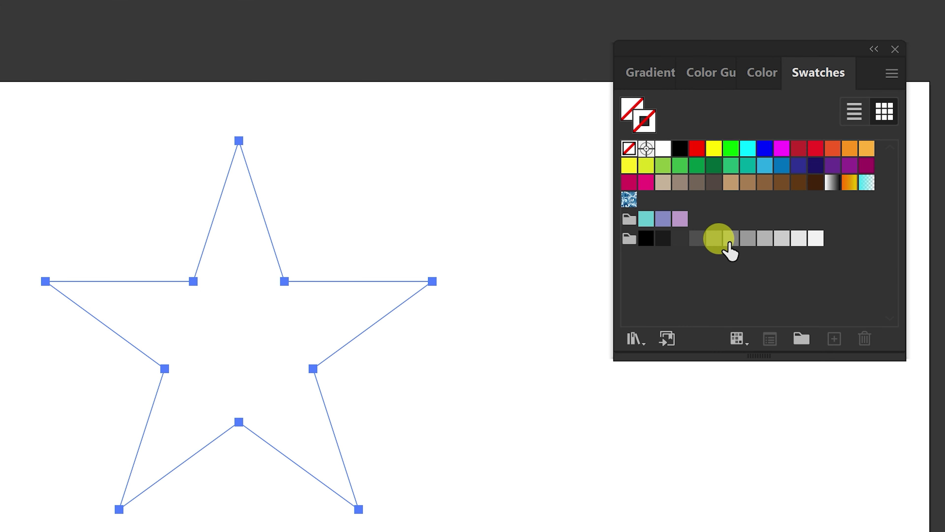
click(711, 240)
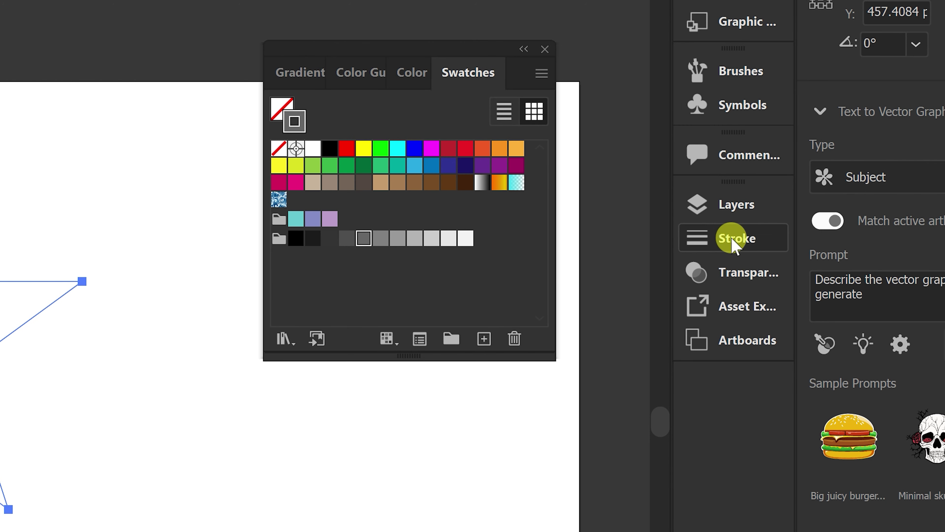
click(732, 242)
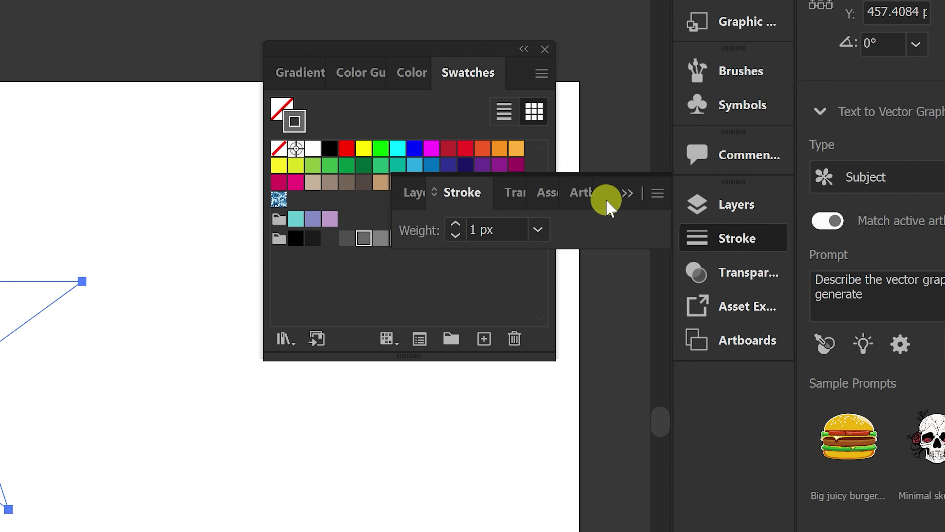
drag(608, 203, 482, 397)
click(327, 427)
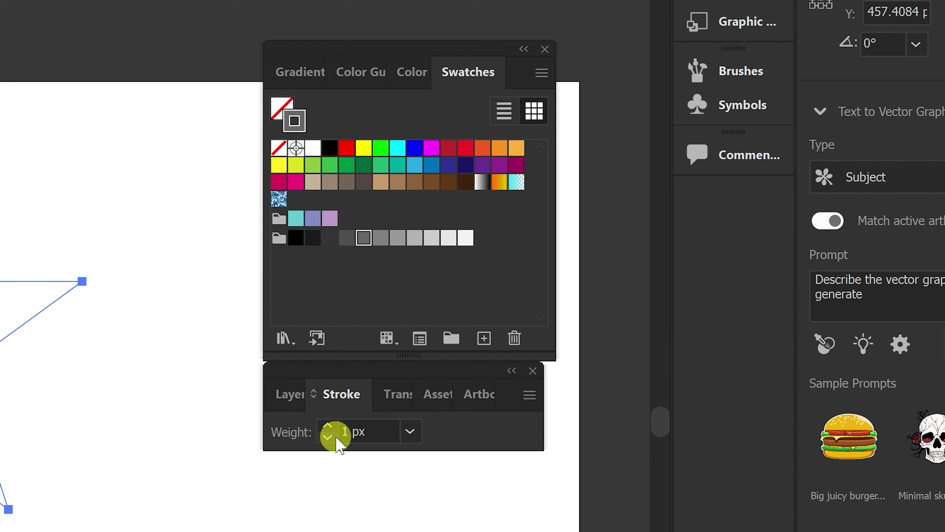
click(328, 427)
click(328, 427)
click(327, 426)
click(328, 426)
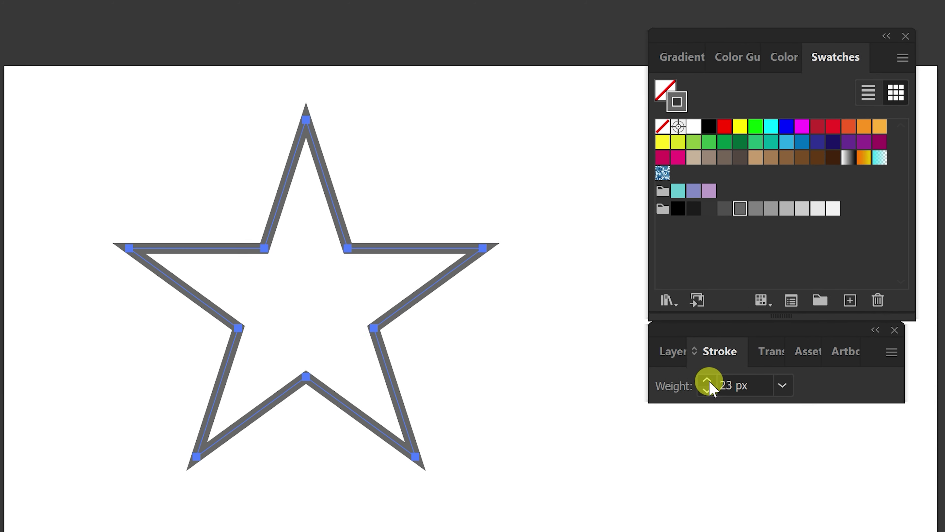
click(327, 427)
click(707, 379)
click(707, 379)
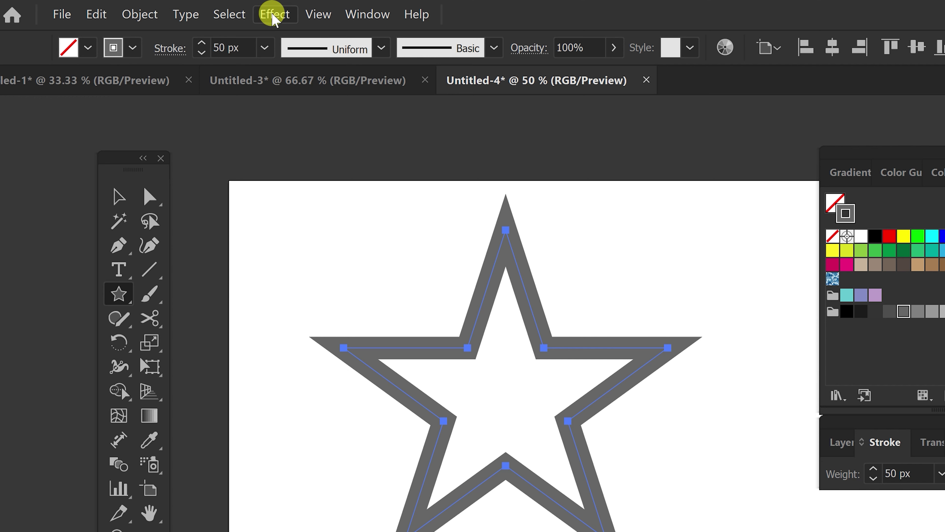
Apply Effect > 3D (Classic) > Extrude & Bevel, previewing Off-Axis Front at 50 pt depth.
click(275, 15)
mouse_move(309, 106)
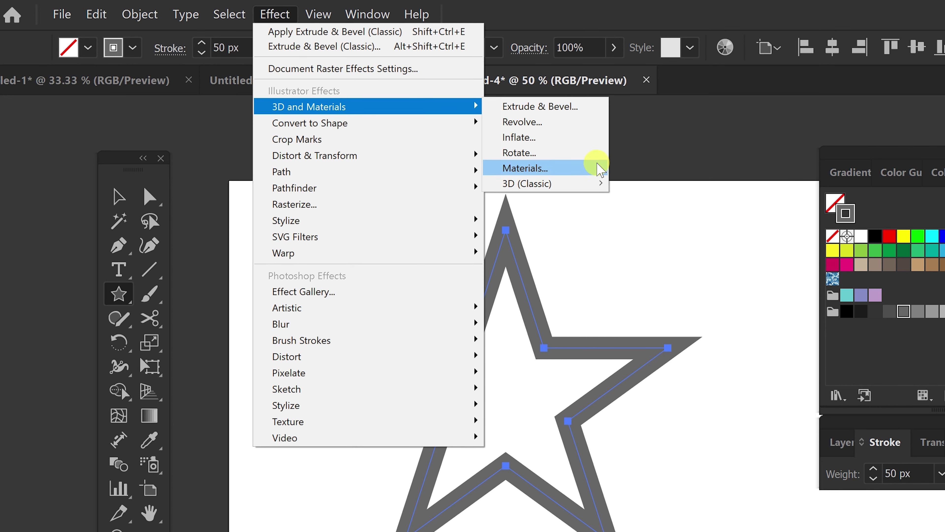
mouse_move(527, 184)
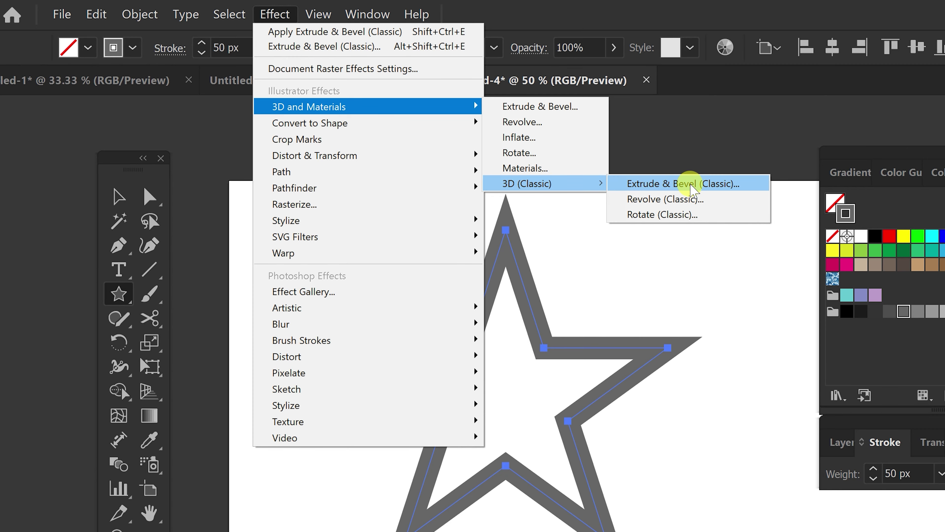
click(684, 184)
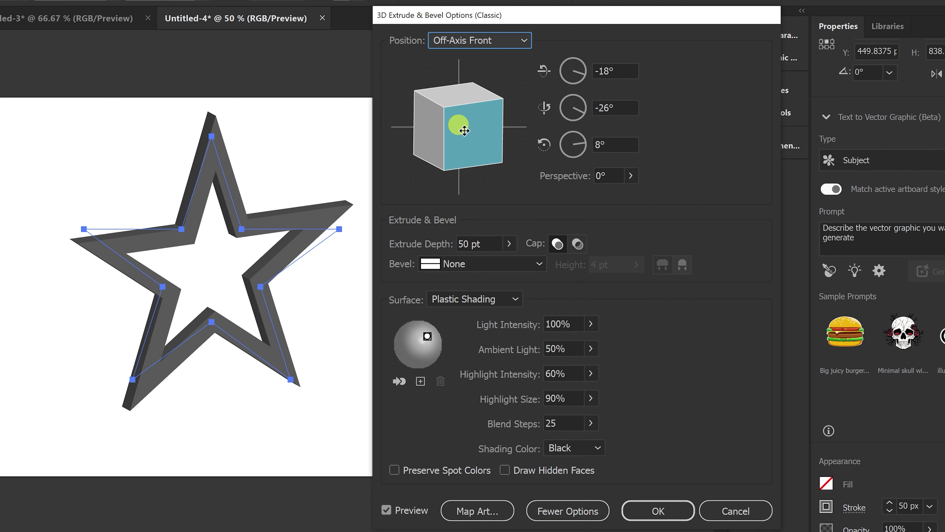
Drag the preview cube to rotate the star to a rough custom 3D angle.
mouse_move(477, 131)
mouse_down()
mouse_move(424, 127)
mouse_move(434, 88)
mouse_up()
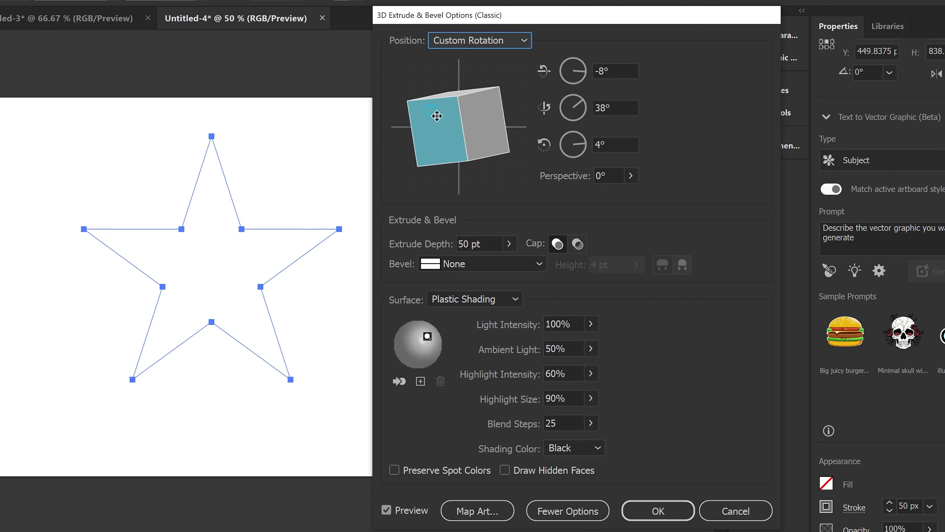
drag(423, 123, 485, 169)
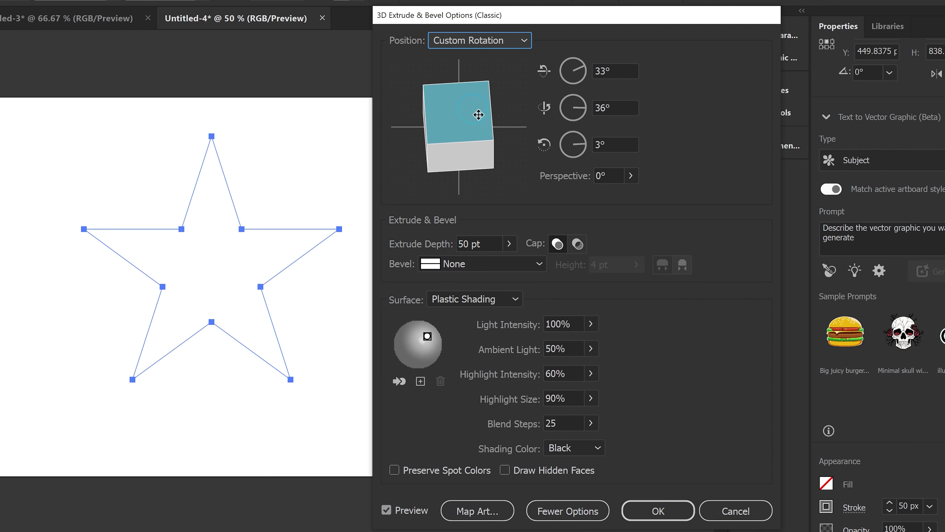
drag(480, 124, 448, 134)
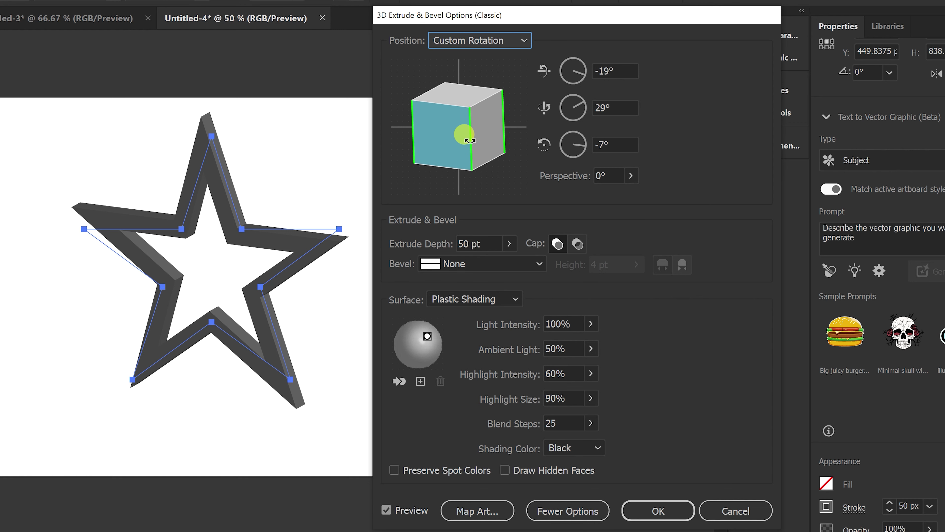
mouse_move(466, 133)
mouse_down()
mouse_move(470, 100)
mouse_move(436, 100)
mouse_up()
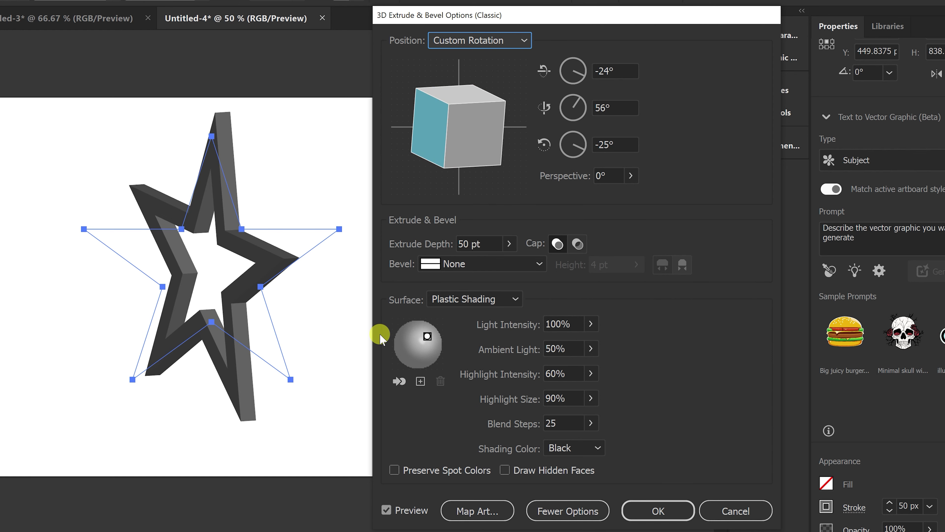
Enter rotation angles 28°, 29°, 19° with 50° perspective and refresh the preview.
click(608, 69)
double_click(608, 70)
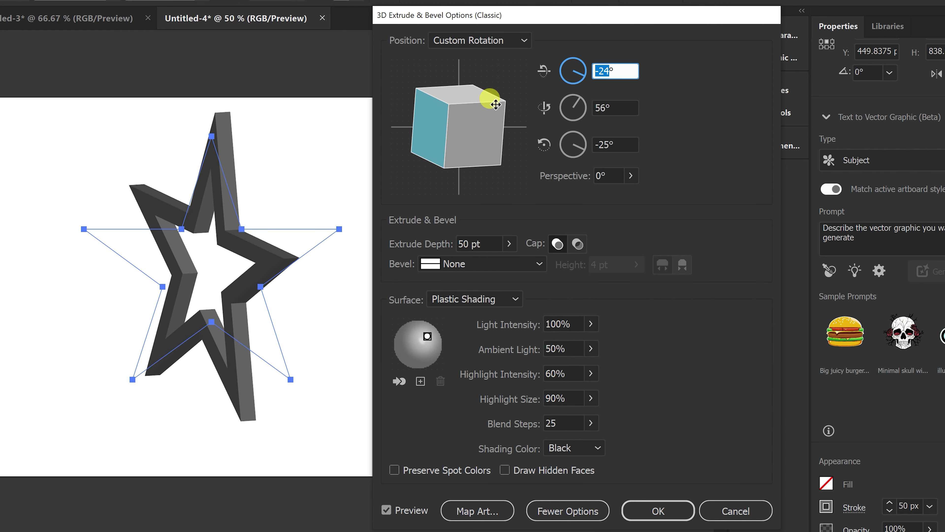
text(28)
key(Tab)
text(29)
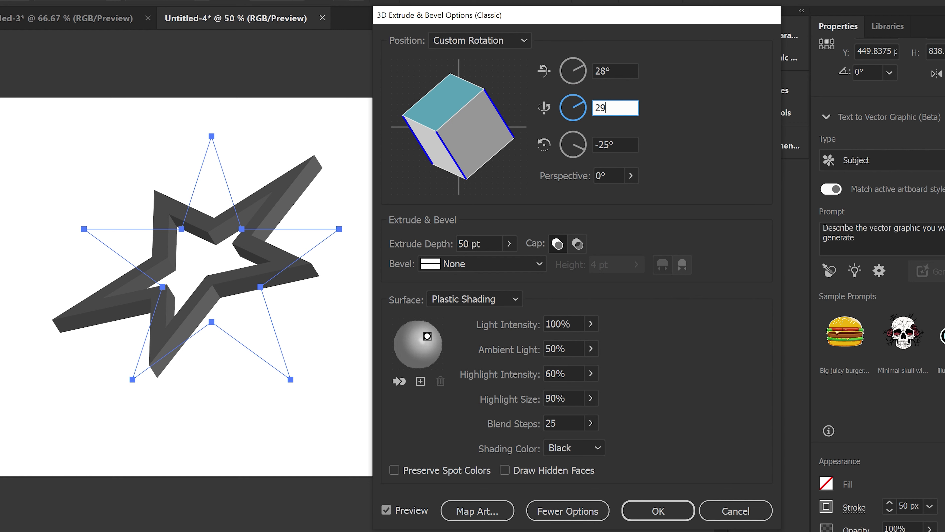
key(Tab)
key(Tab)
text(50)
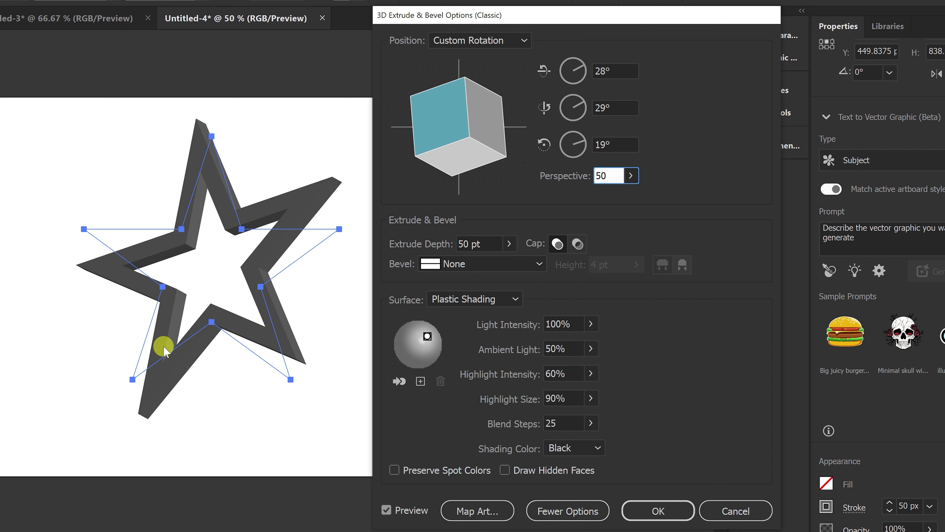
click(386, 511)
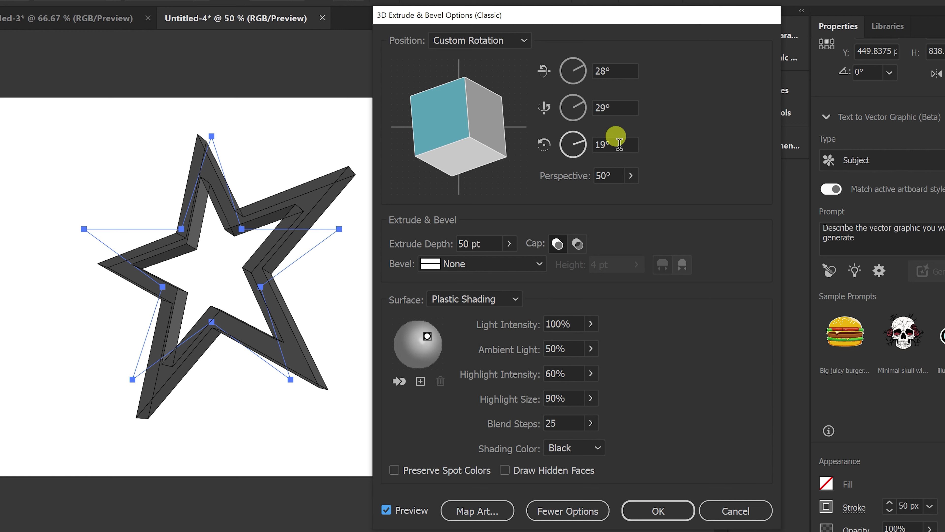
Set extrude depth to 70 pt and move the light toward the upper left.
click(472, 244)
text(70)
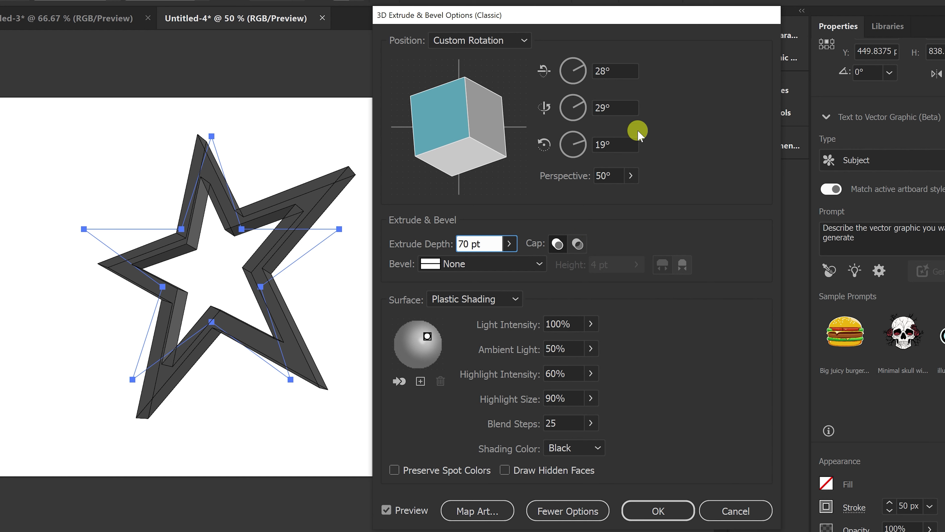
click(619, 145)
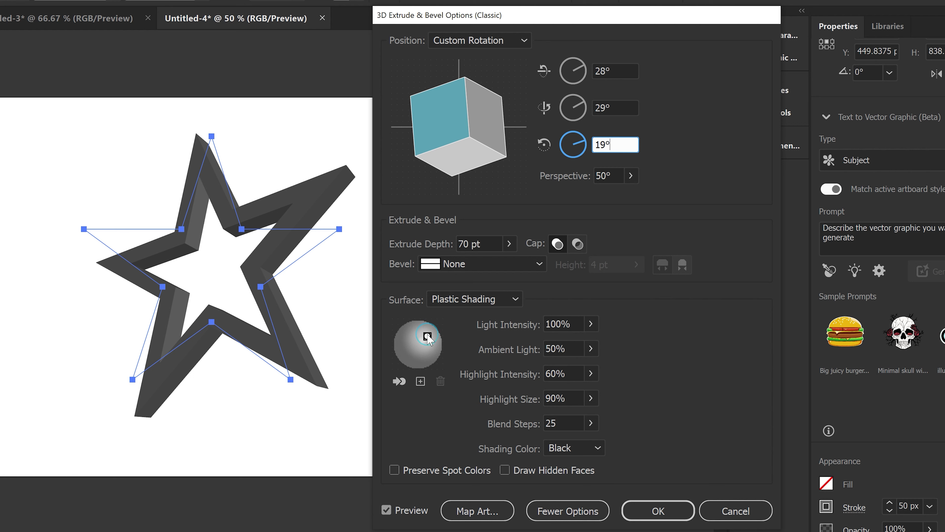
drag(427, 337, 410, 334)
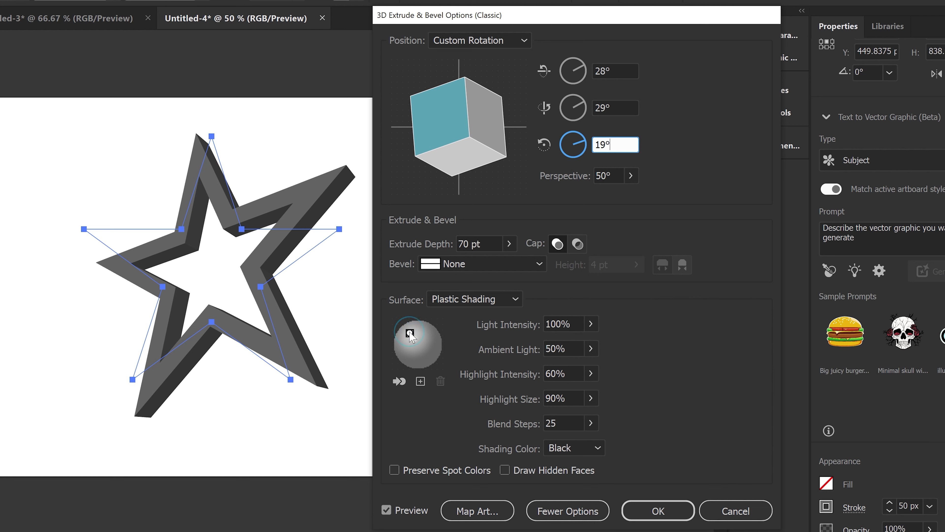
click(409, 333)
drag(409, 333, 409, 329)
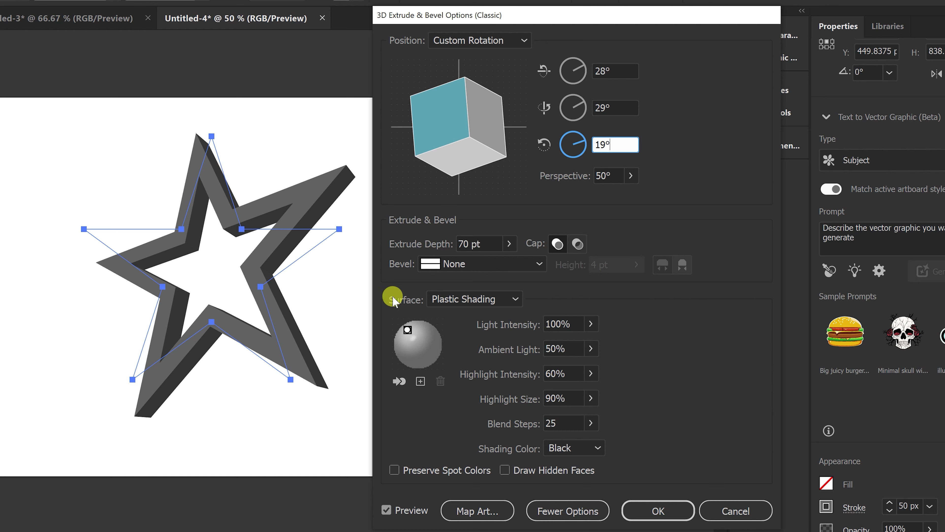
Add a Classic bevel and apply the 3D extrude settings.
click(528, 263)
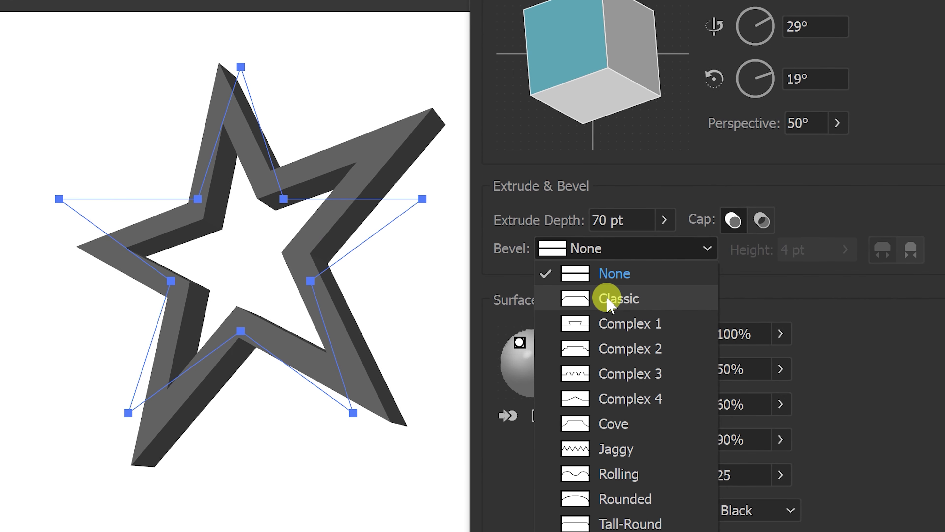
click(611, 299)
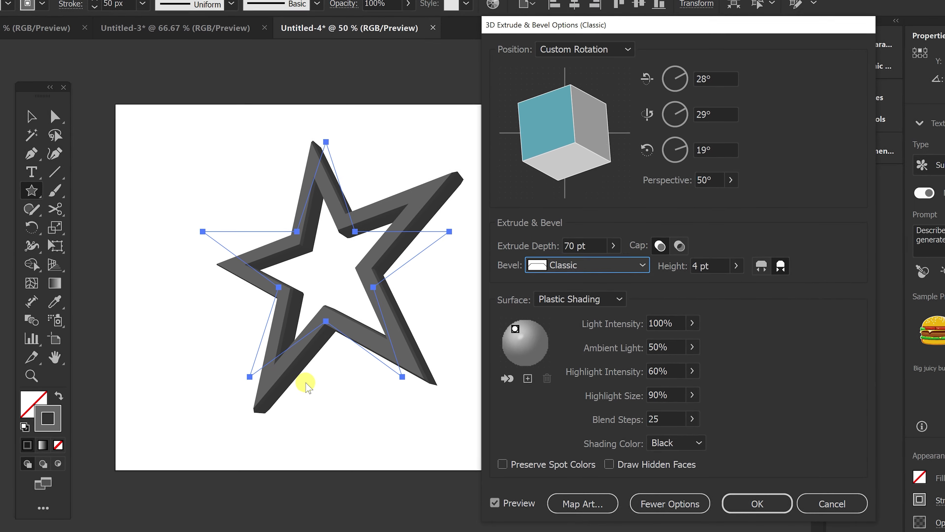
click(750, 499)
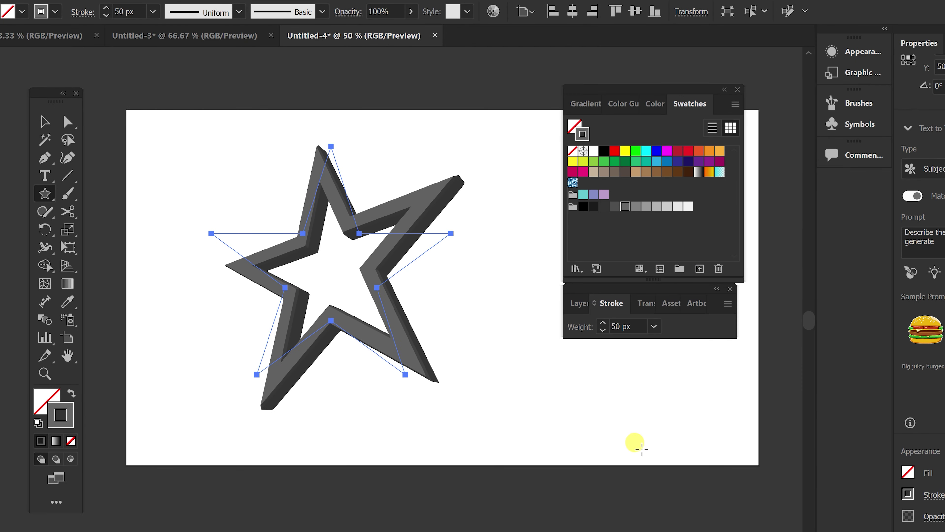
Place the 3D star on the artboard and centre it in view.
click(45, 121)
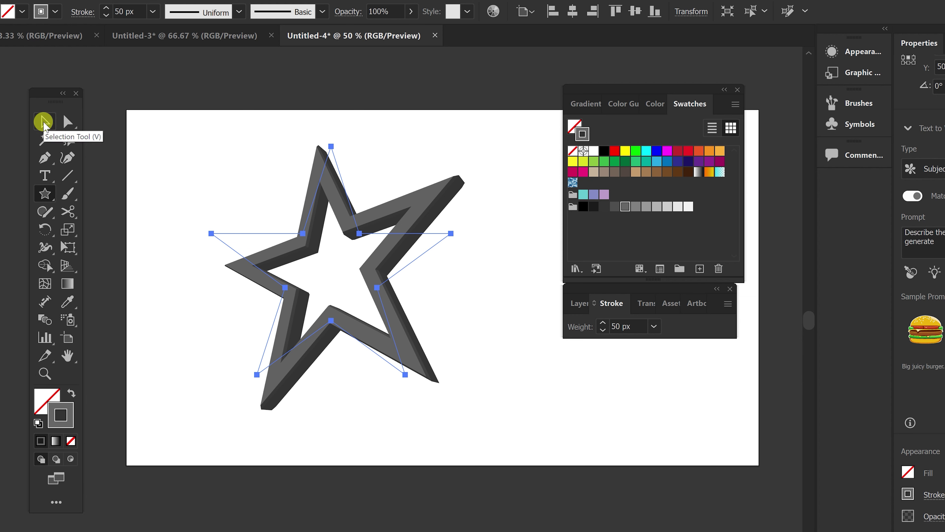
click(287, 382)
drag(350, 363, 468, 469)
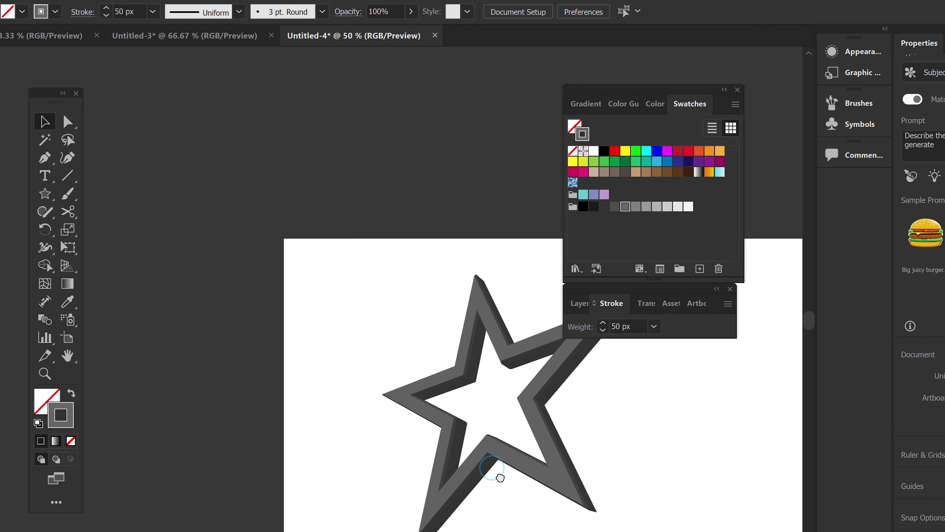
drag(524, 450, 165, 146)
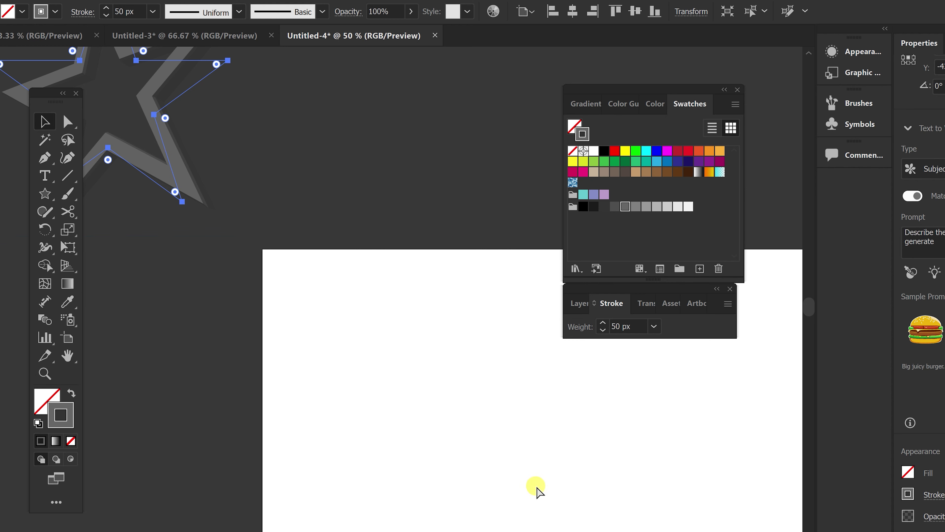
key(ctrl+z)
click(515, 456)
drag(243, 164, 141, 120)
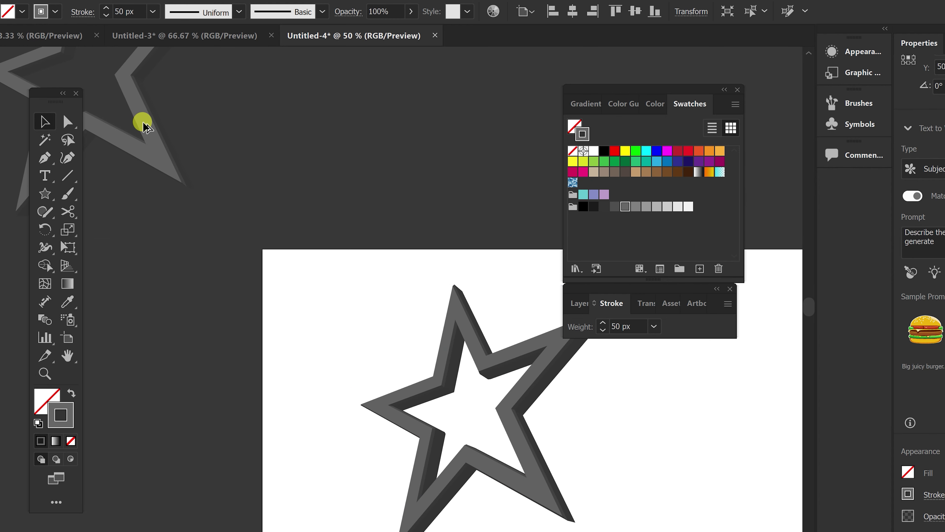
mouse_move(376, 348)
mouse_down()
mouse_move(353, 303)
mouse_move(386, 338)
mouse_up()
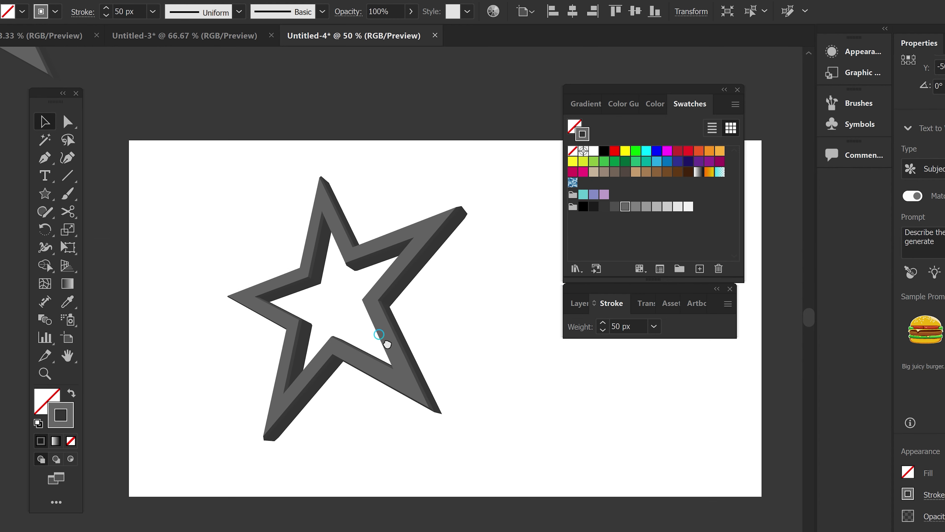
Zoom in, select the 3D star, and switch to the Scissors tool (C).
click(386, 338)
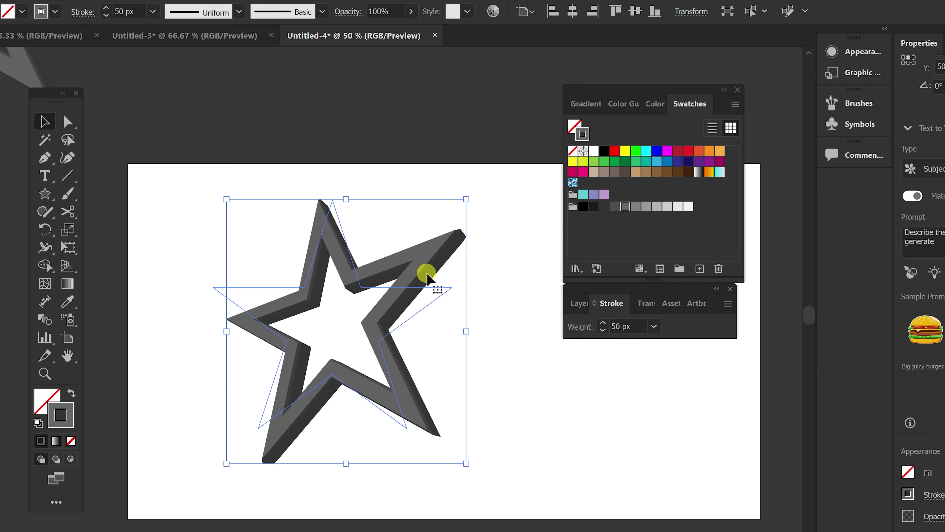
key(ctrl+equal)
click(541, 359)
drag(448, 359, 450, 322)
click(457, 348)
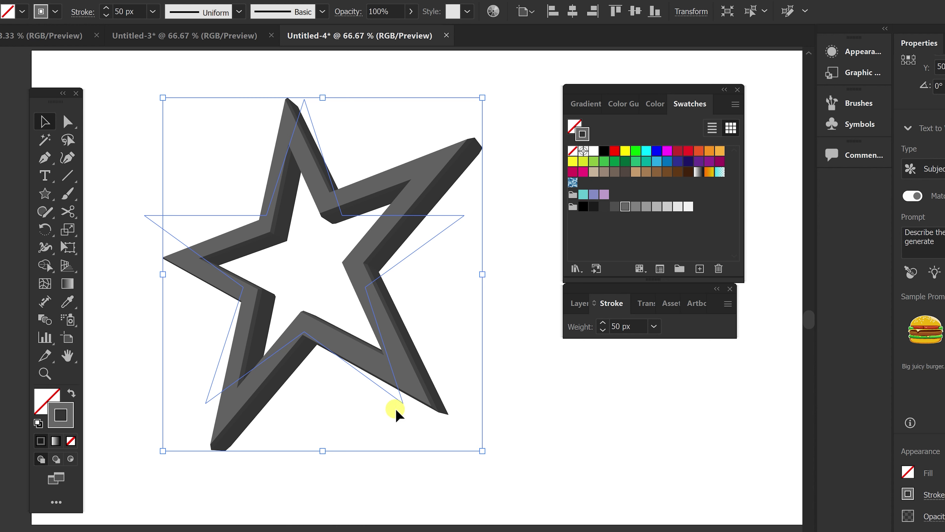
click(266, 91)
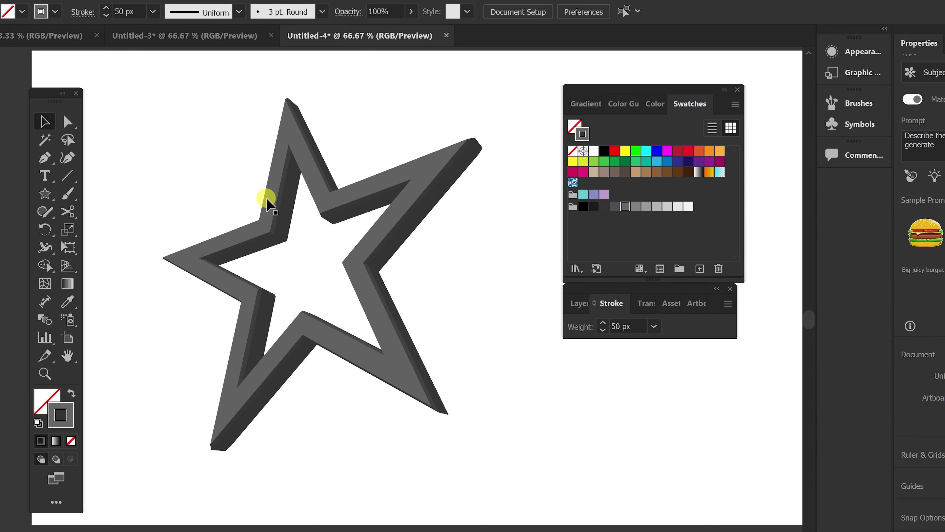
click(365, 195)
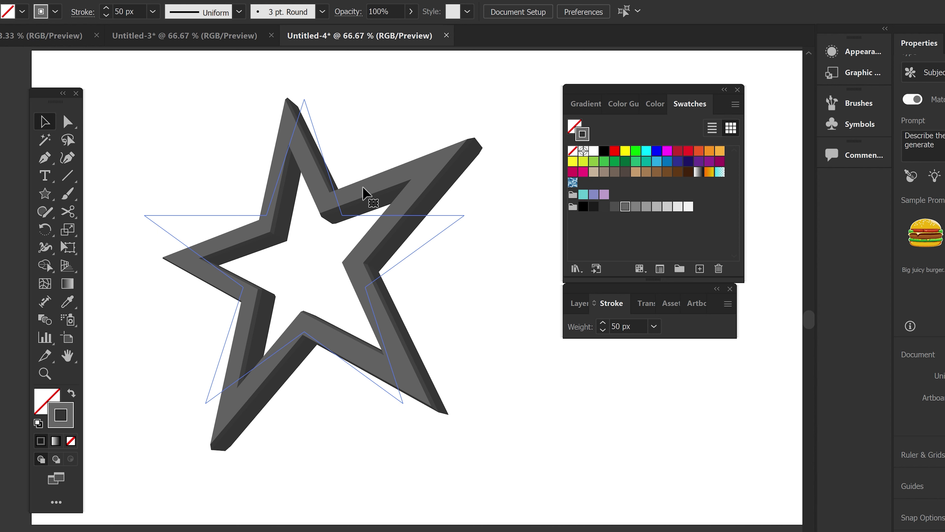
click(539, 407)
click(387, 357)
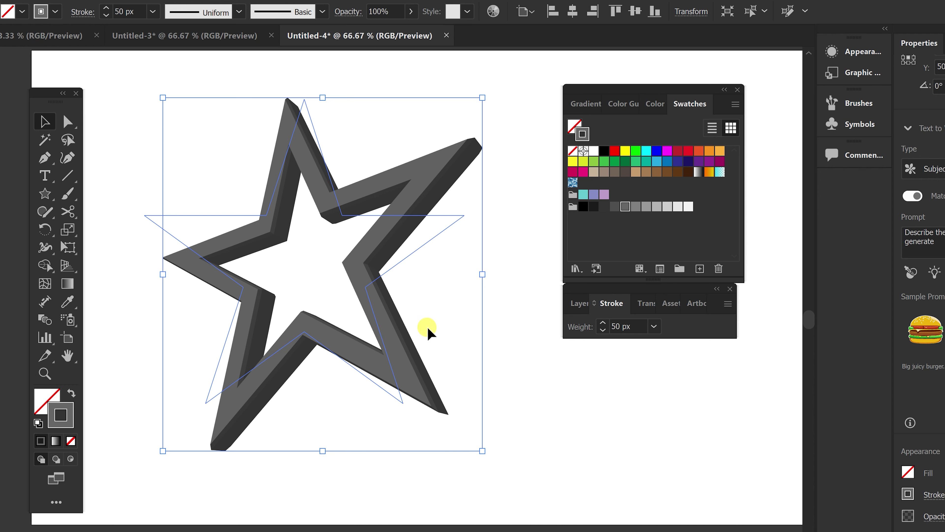
key(c)
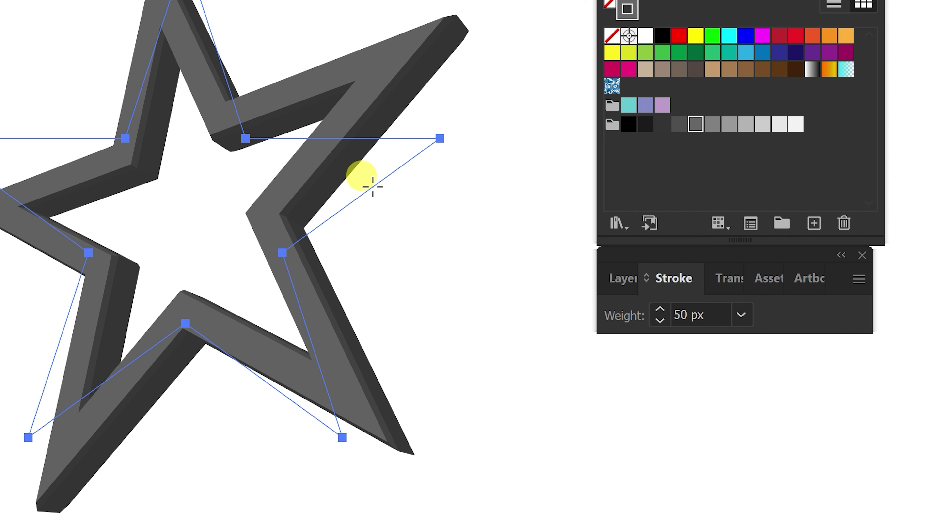
Attempt a first Scissors cut, dismiss the warning, and zoom into the right arm.
click(388, 204)
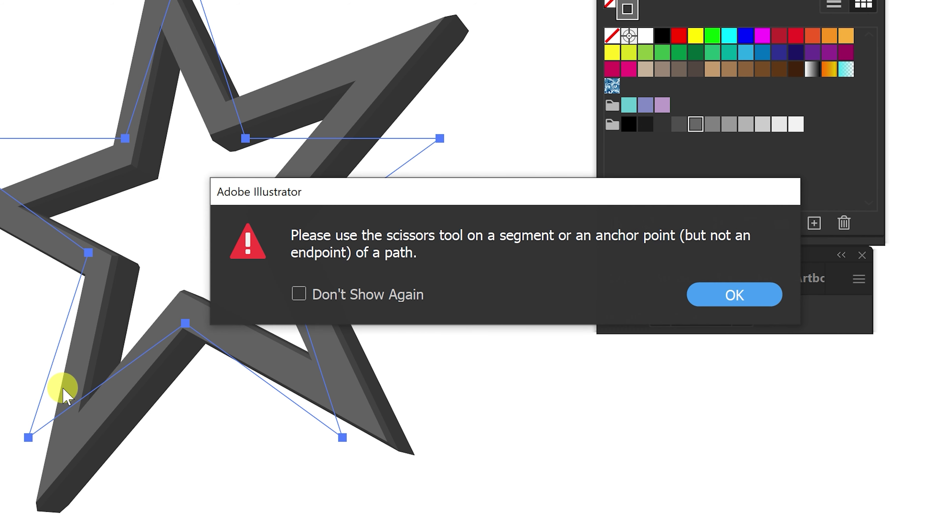
click(732, 300)
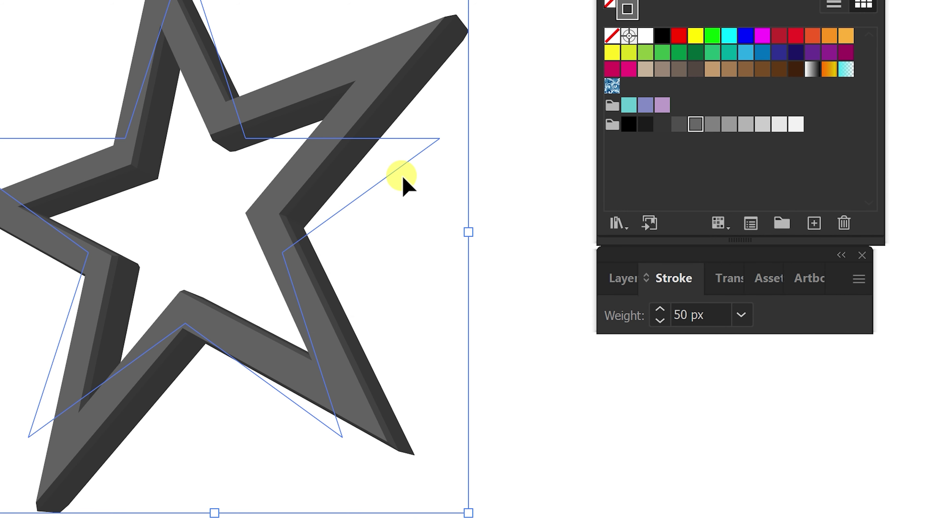
key(ctrl+equal)
scroll(337, 375, down, 3)
scroll(344, 302, up, 2)
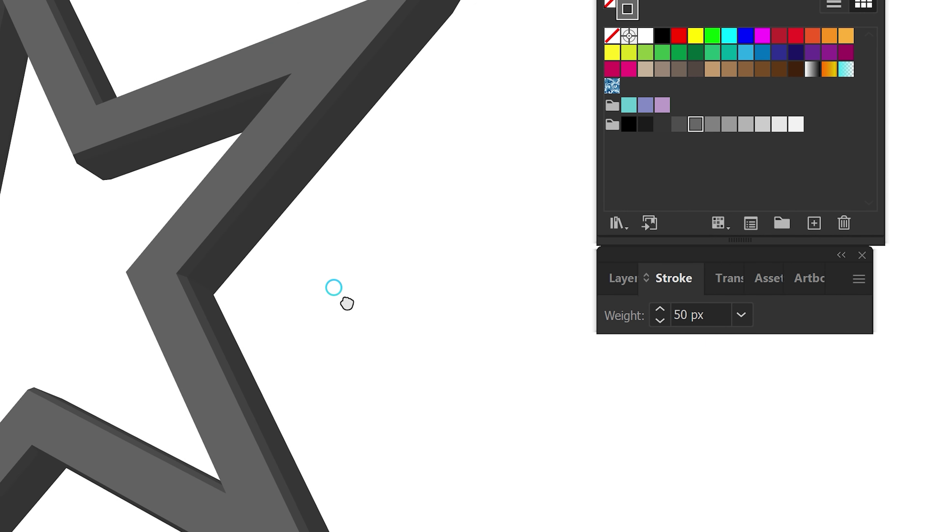
scroll(375, 270, up, 1)
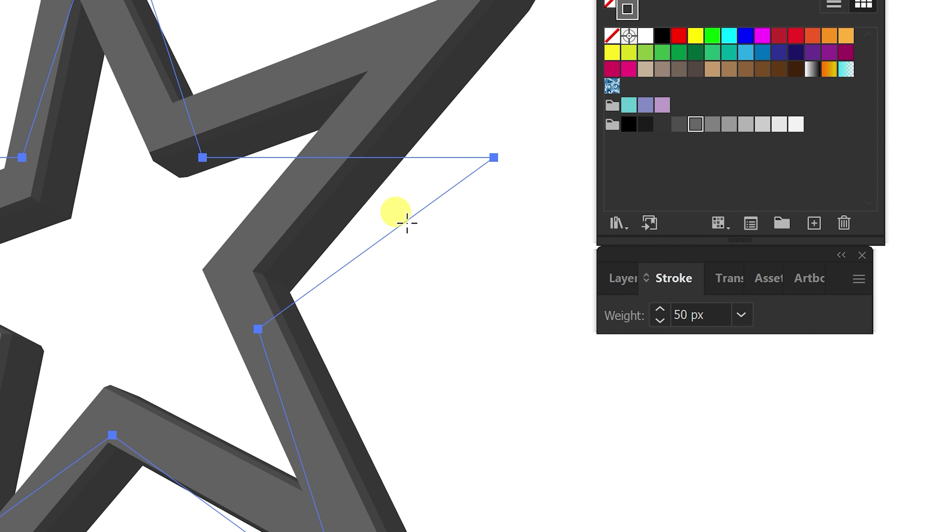
Cut the upper-right arm's path at two points and delete the cut-off piece.
click(388, 235)
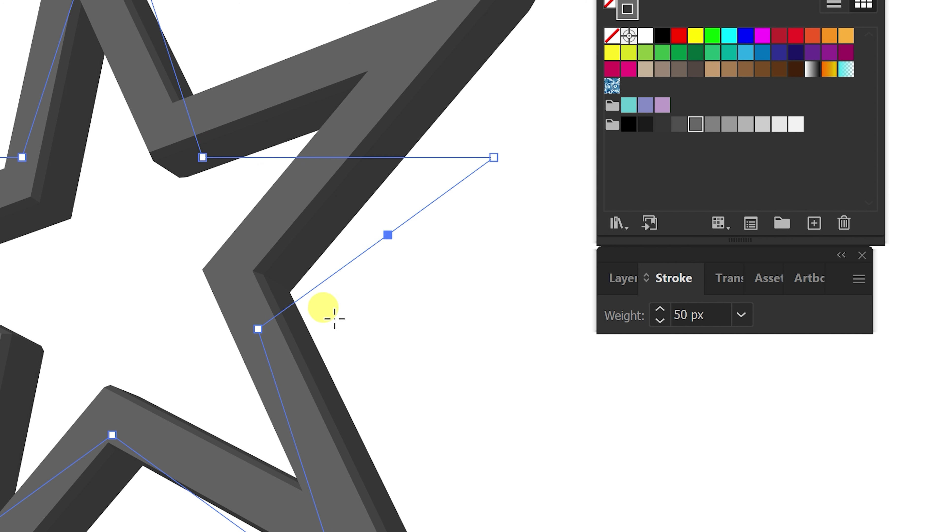
scroll(334, 318, down, 2)
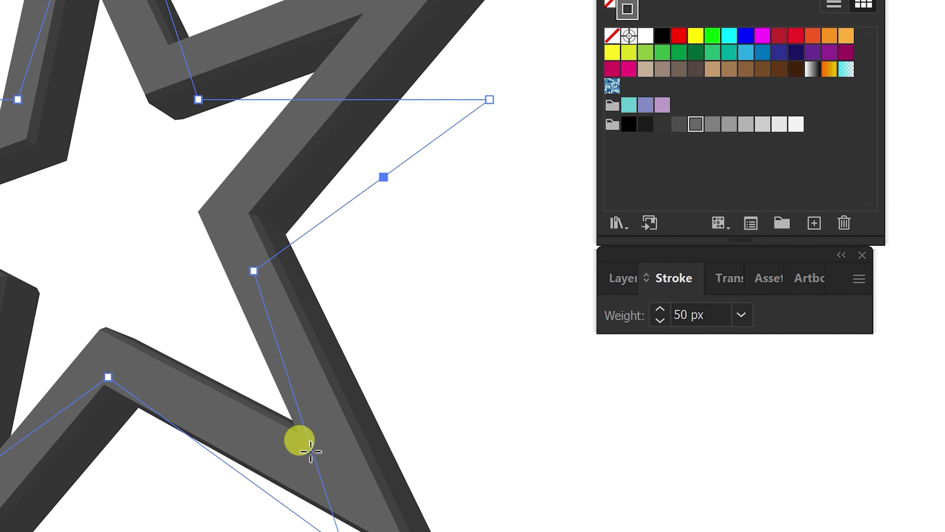
click(308, 438)
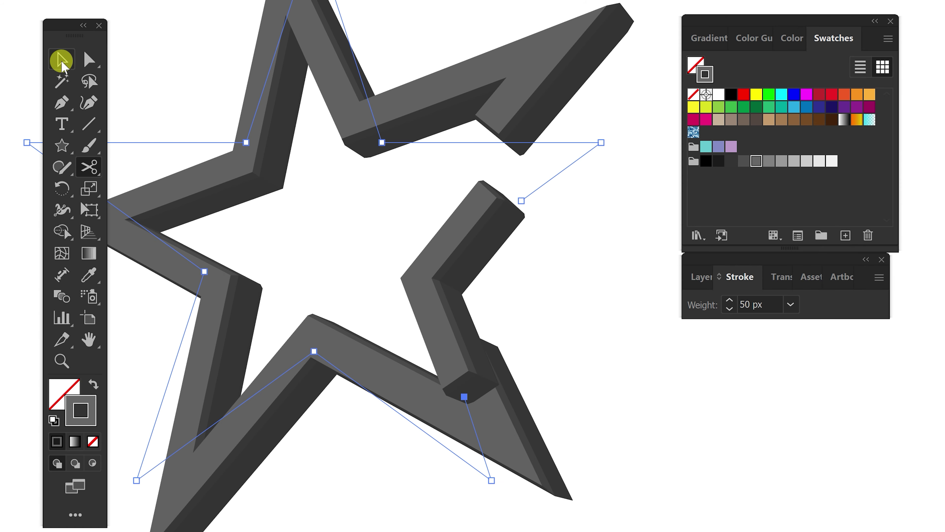
click(62, 62)
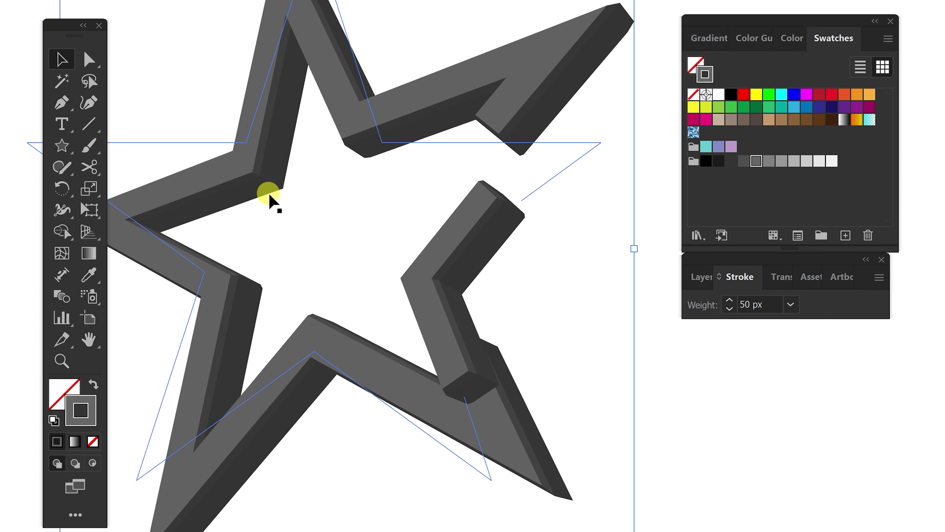
click(432, 277)
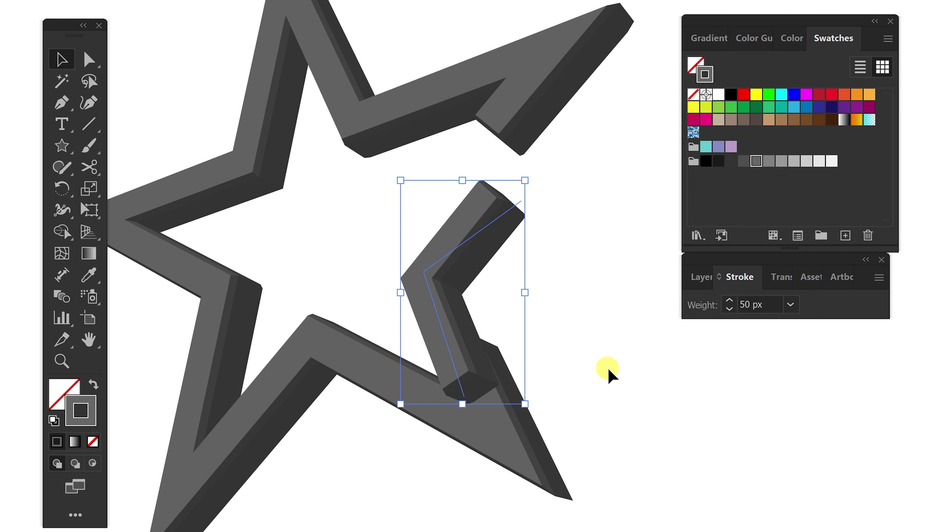
key(Delete)
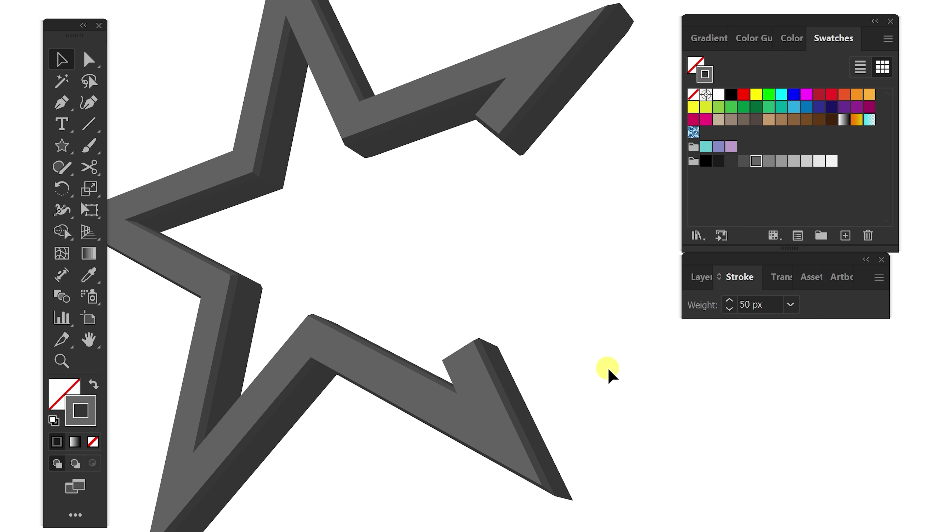
drag(474, 171, 454, 194)
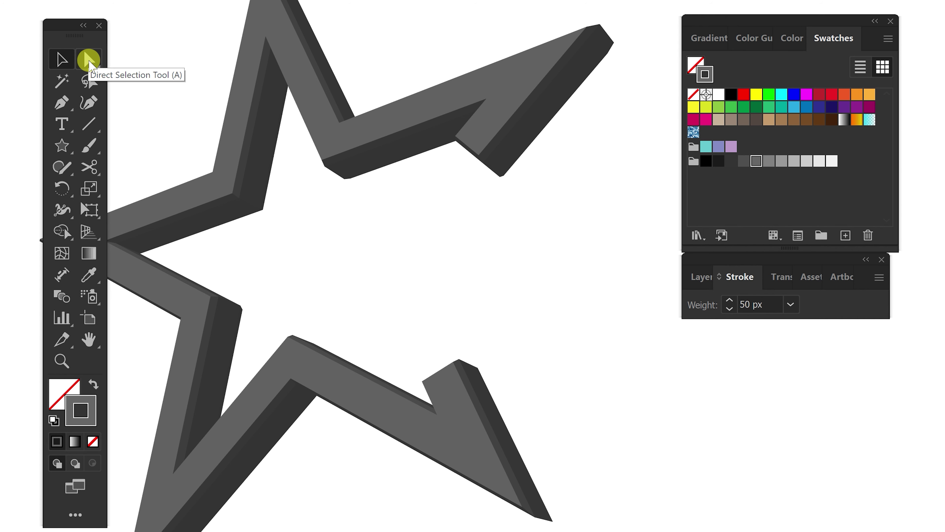
Drag the upper-right arm's open endpoint down-left toward the centre, then reselect the star.
click(89, 62)
click(499, 135)
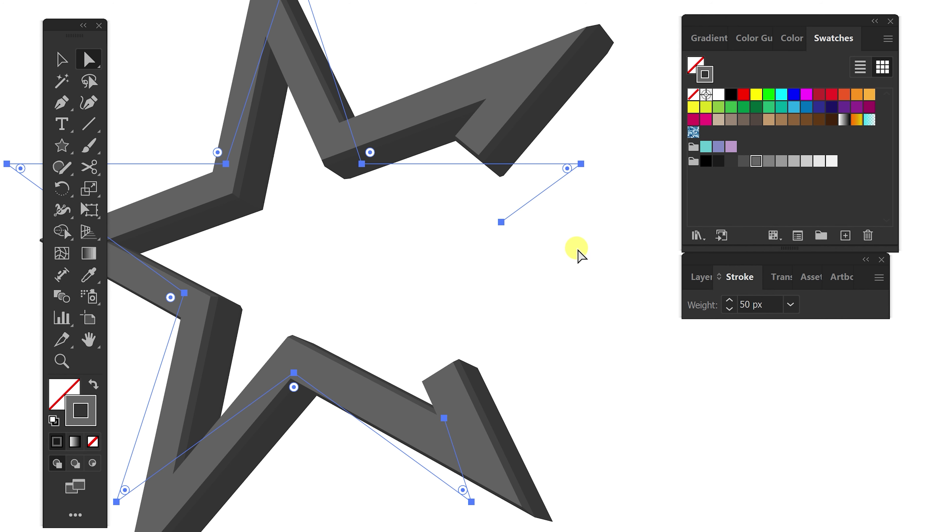
click(502, 222)
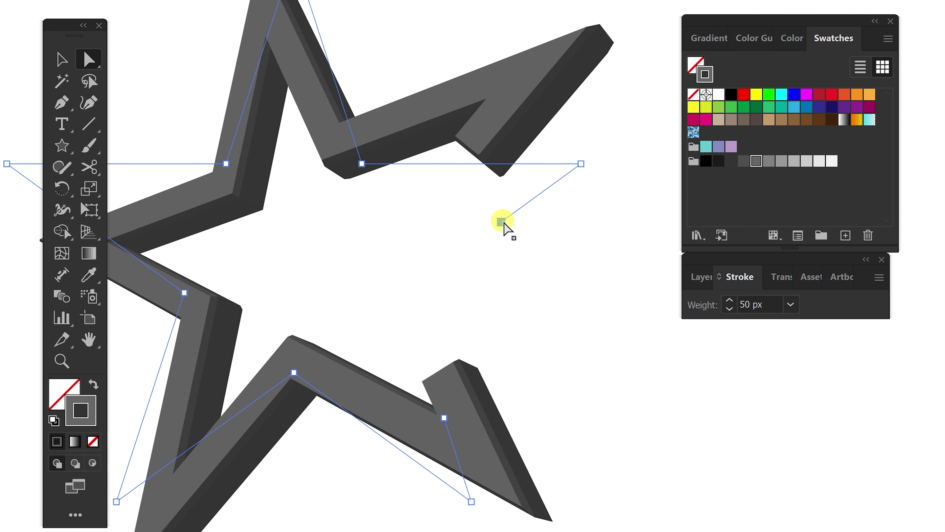
drag(502, 222, 451, 258)
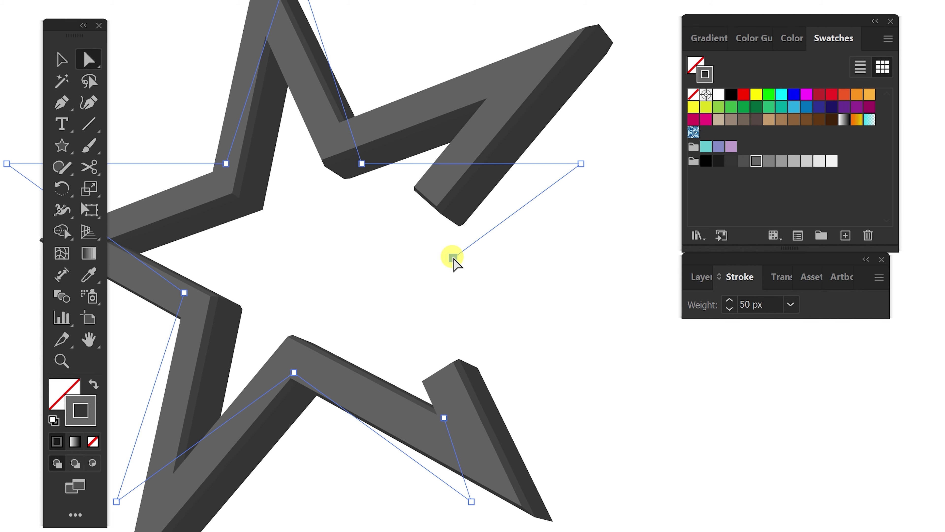
click(444, 416)
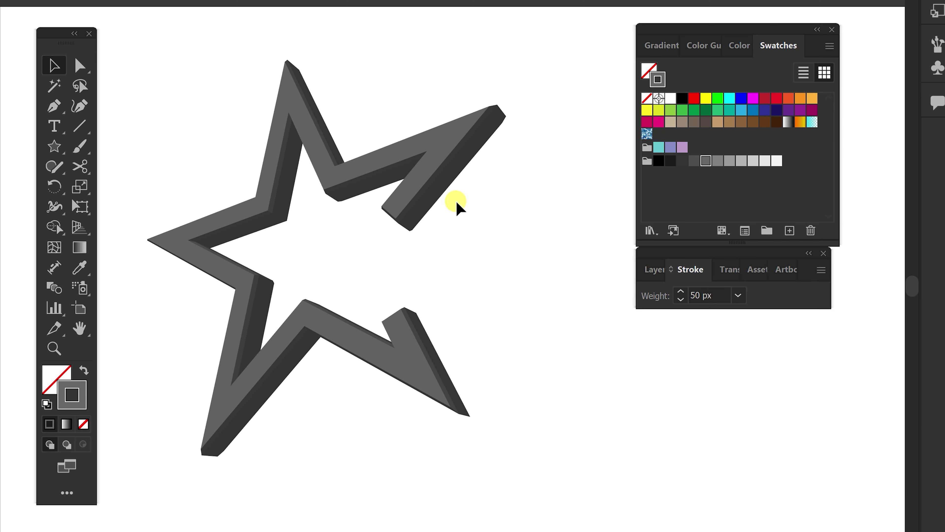
click(440, 160)
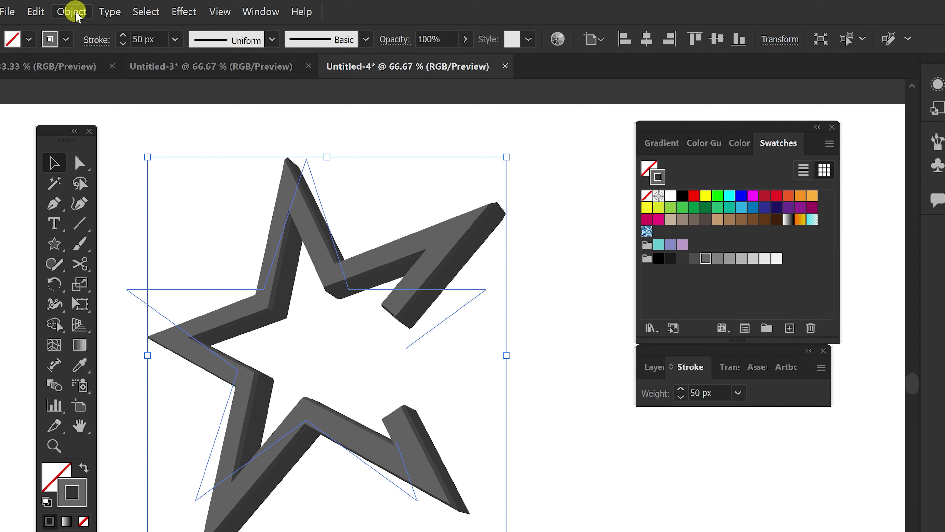
Expand the star's 3D appearance into editable paths from the Object menu.
click(75, 12)
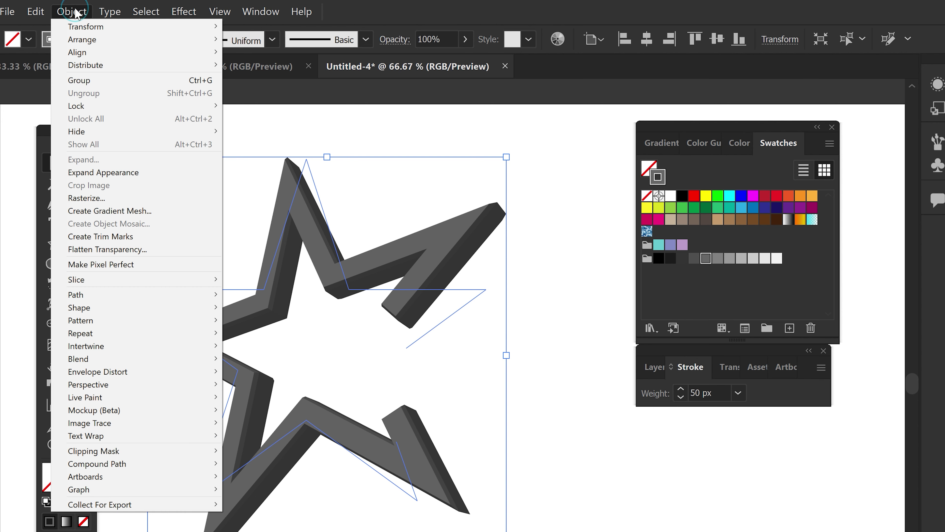
click(116, 173)
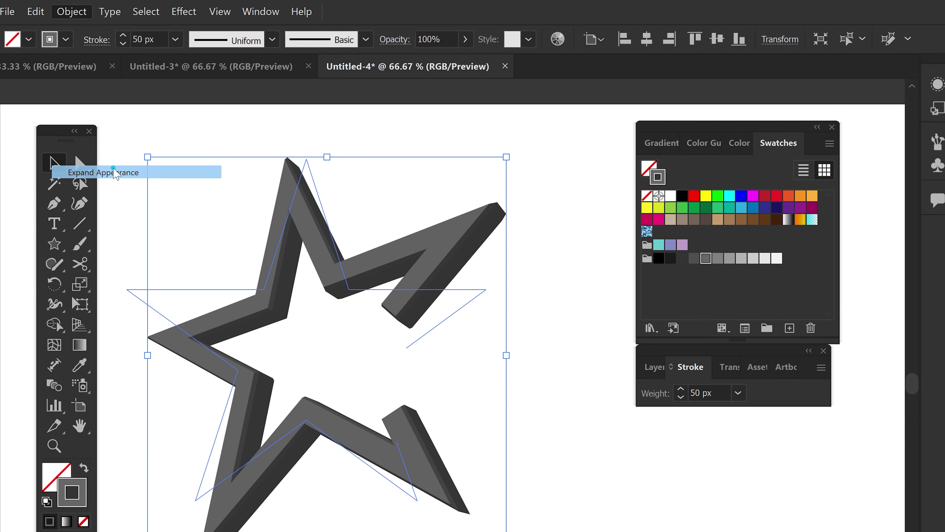
click(552, 465)
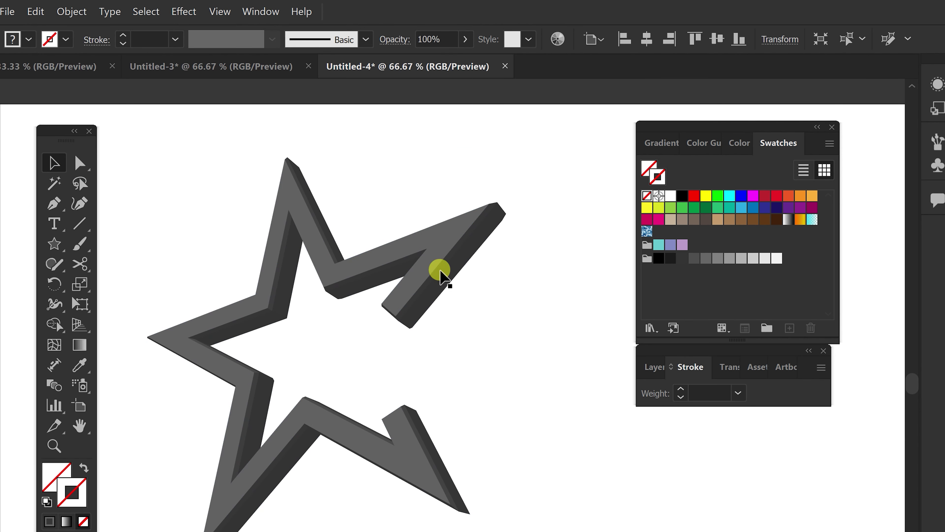
click(276, 441)
click(428, 251)
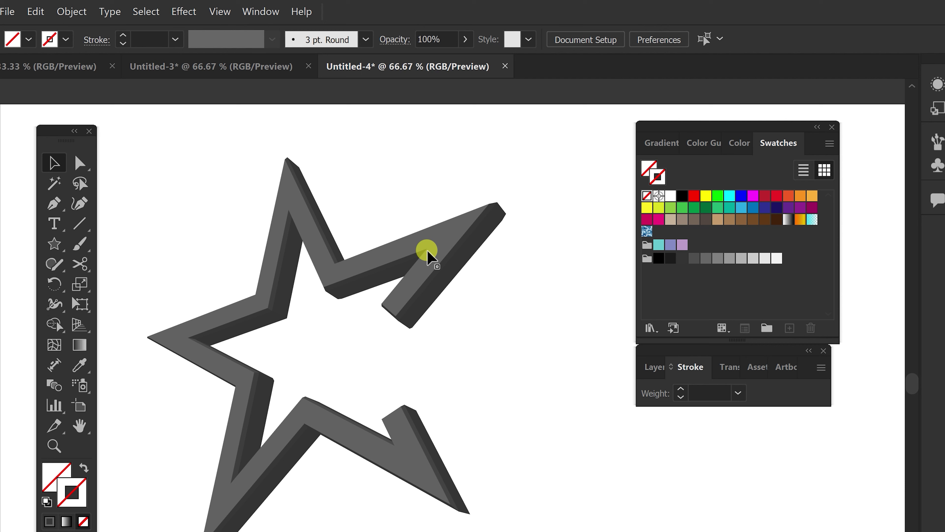
click(395, 251)
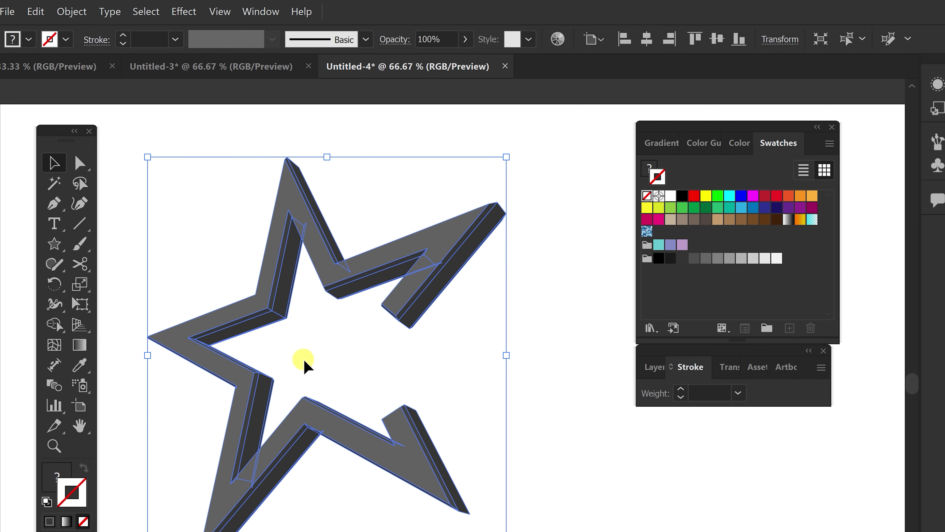
click(434, 344)
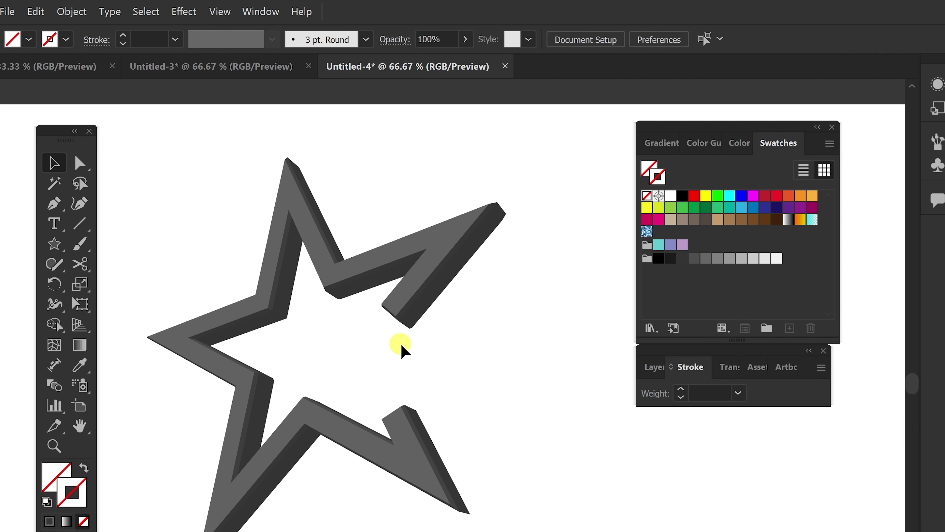
click(312, 246)
Ungroup the expanded star three times and pull the grey front face aside.
right_click(315, 246)
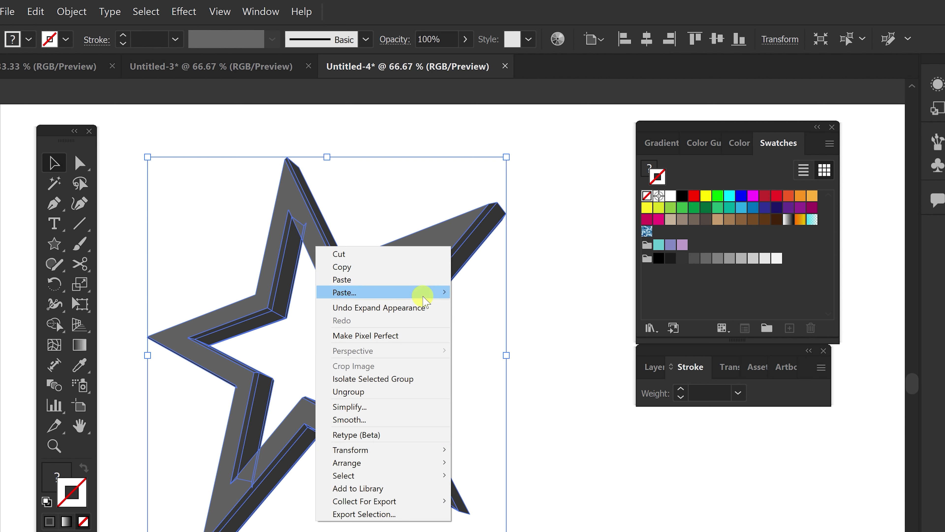
click(405, 397)
right_click(334, 273)
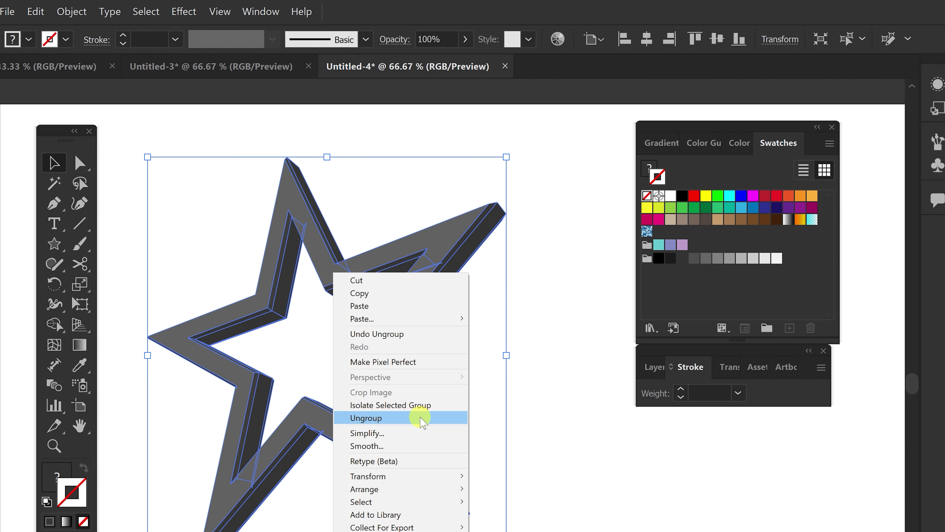
click(421, 419)
right_click(327, 261)
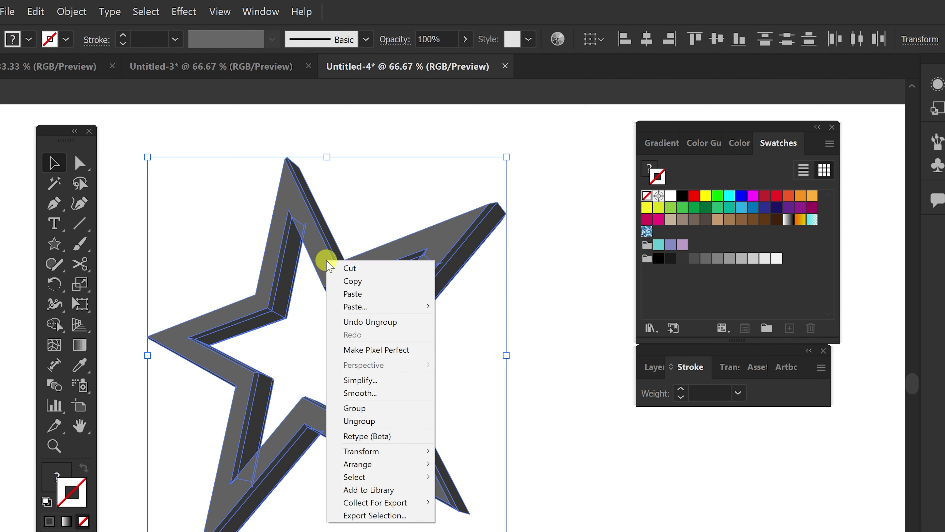
click(388, 424)
right_click(335, 271)
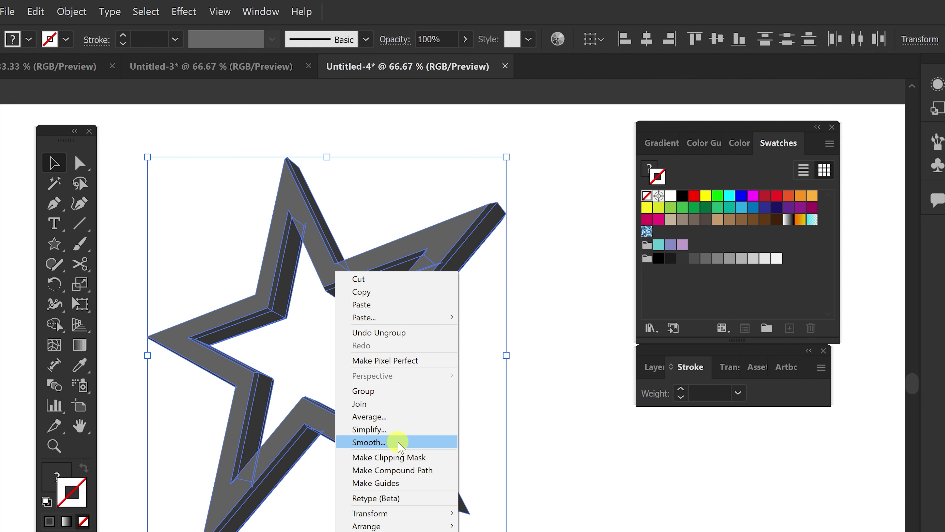
click(664, 524)
drag(455, 253, 497, 328)
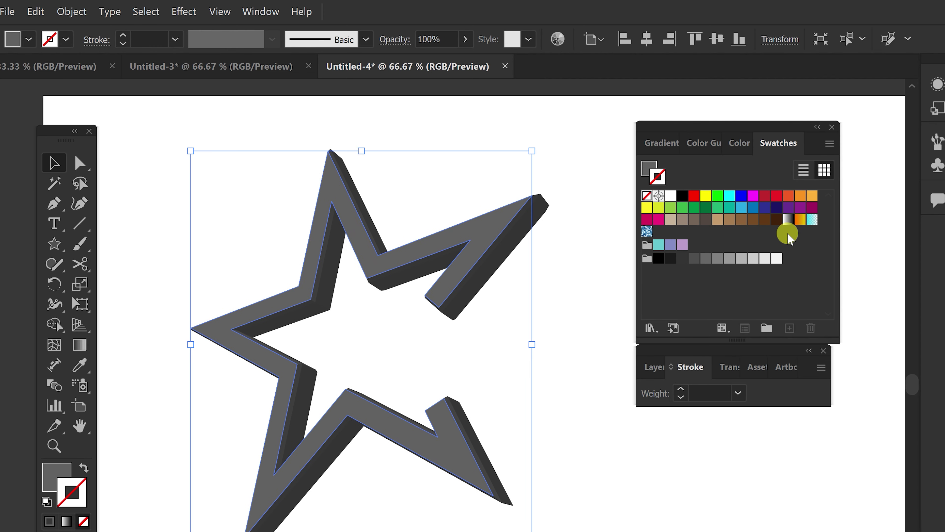
Fill the star's front face with the White-Black gradient swatch.
click(649, 169)
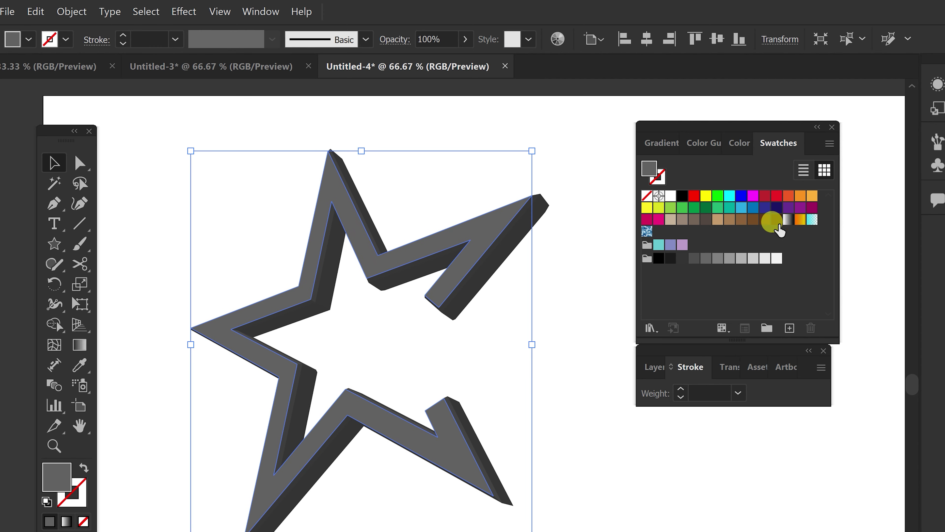
click(788, 220)
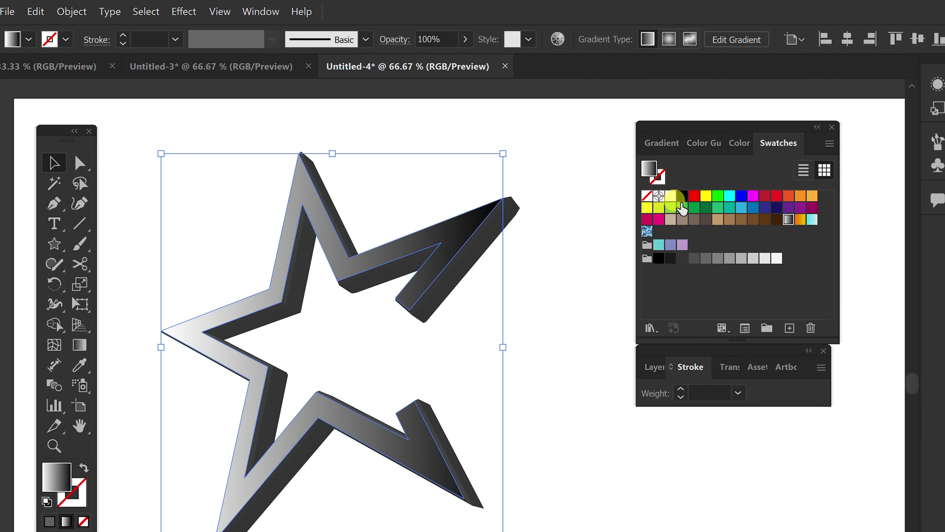
click(664, 148)
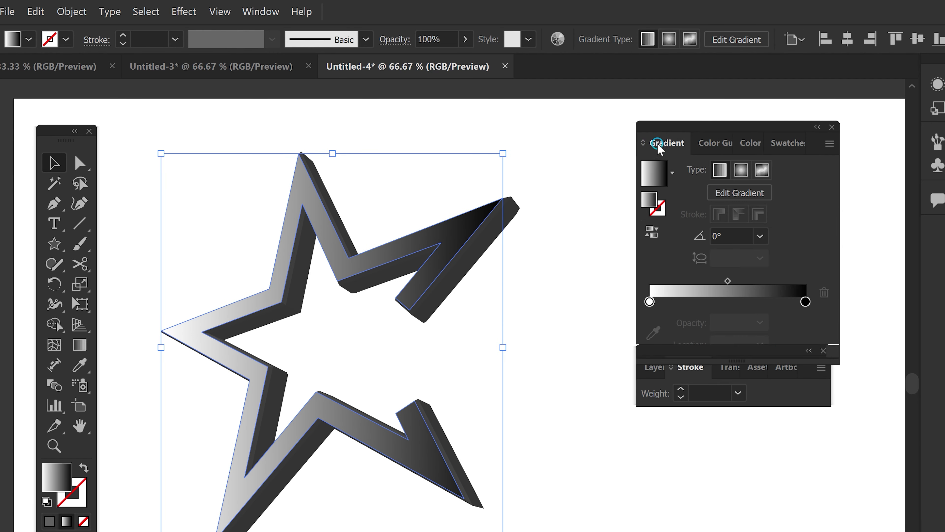
click(788, 144)
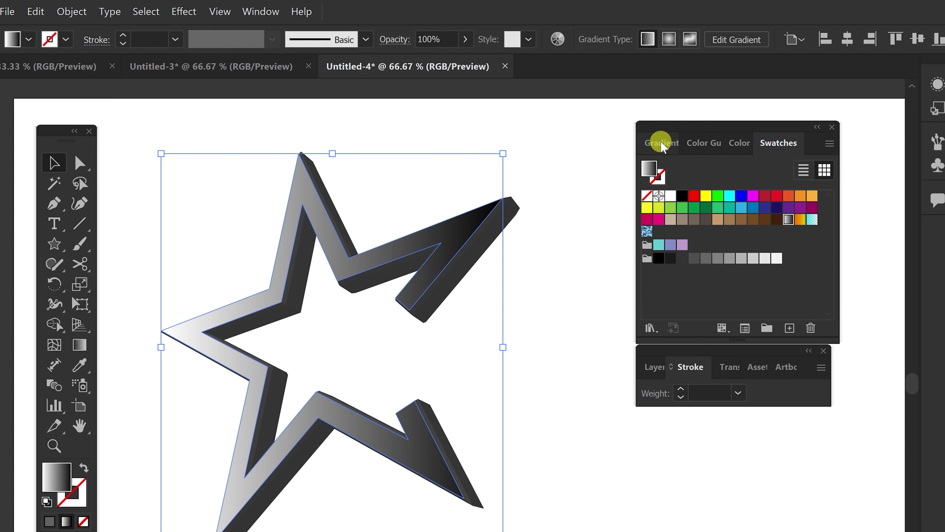
Dock the Gradient panel below the Stroke panel and reposition the panel group.
drag(662, 148, 612, 430)
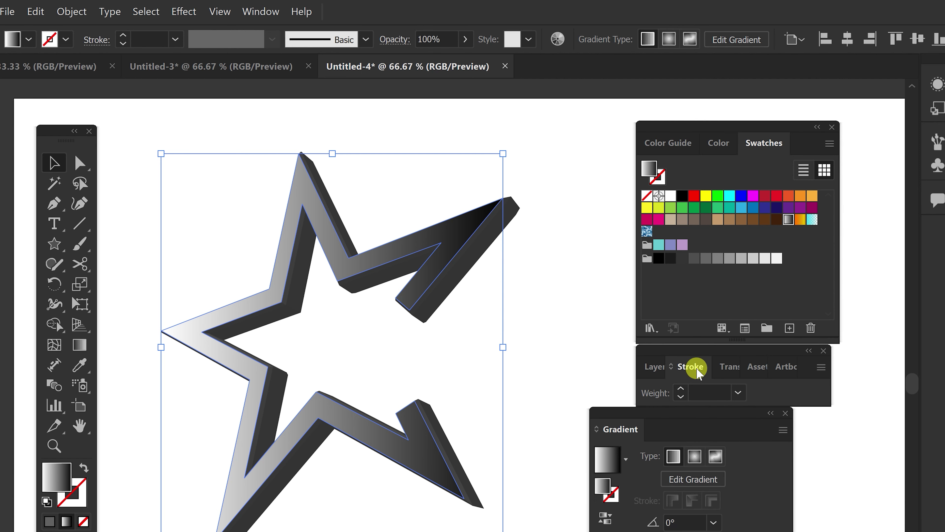
drag(709, 412, 723, 387)
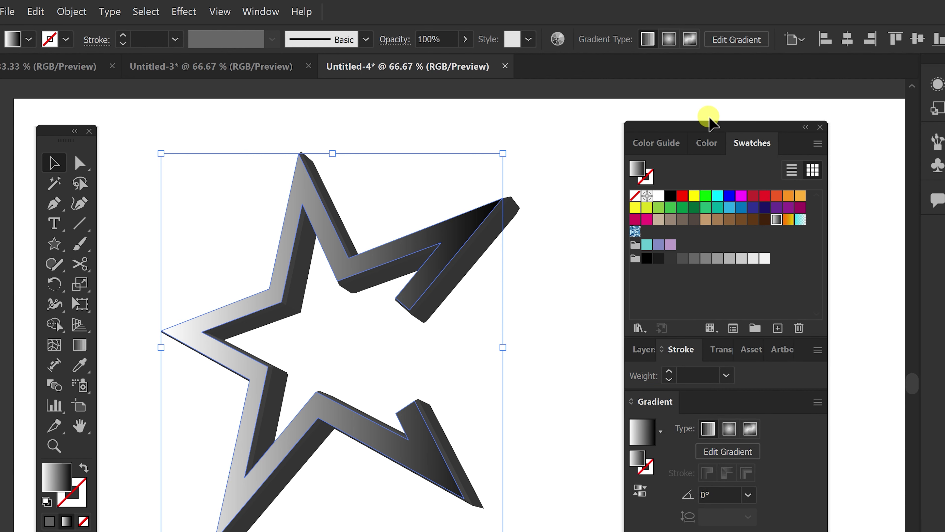
drag(715, 136, 700, 98)
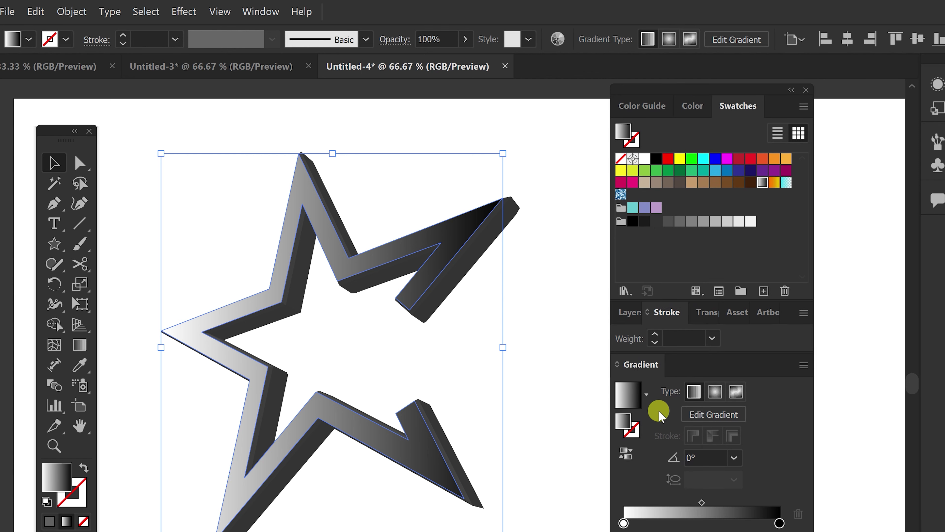
key(ctrl+minus)
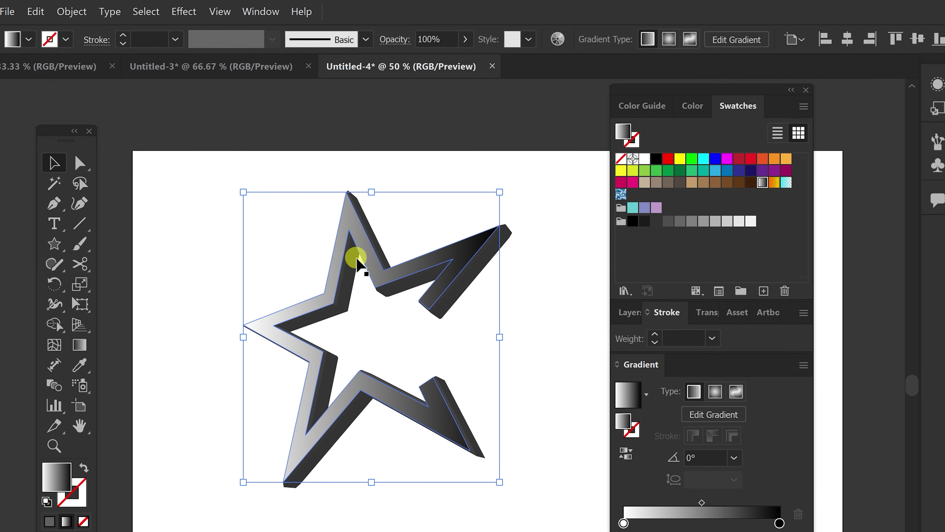
Run the face gradient down from the top star point, black stop near 58%, plus a white stop near the end.
key(g)
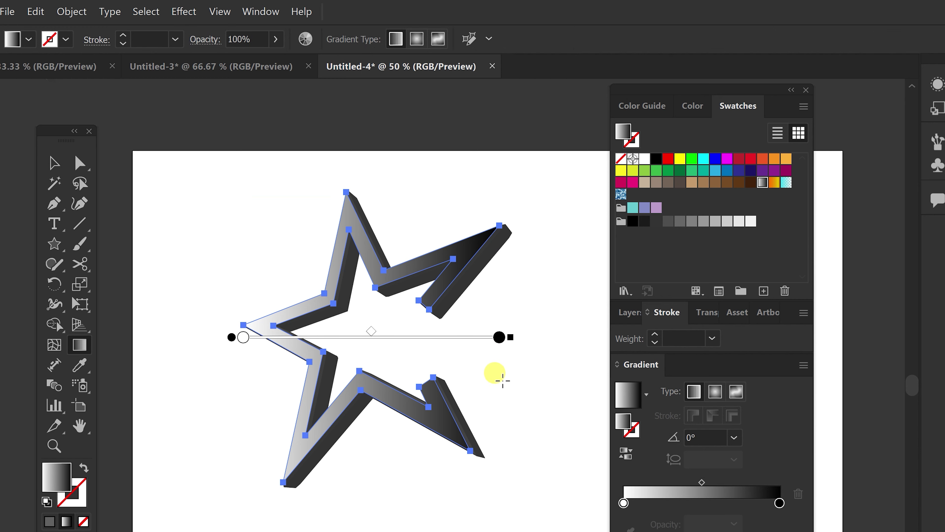
mouse_move(343, 182)
mouse_down()
mouse_move(383, 366)
mouse_move(427, 498)
mouse_move(412, 505)
mouse_move(420, 500)
mouse_up()
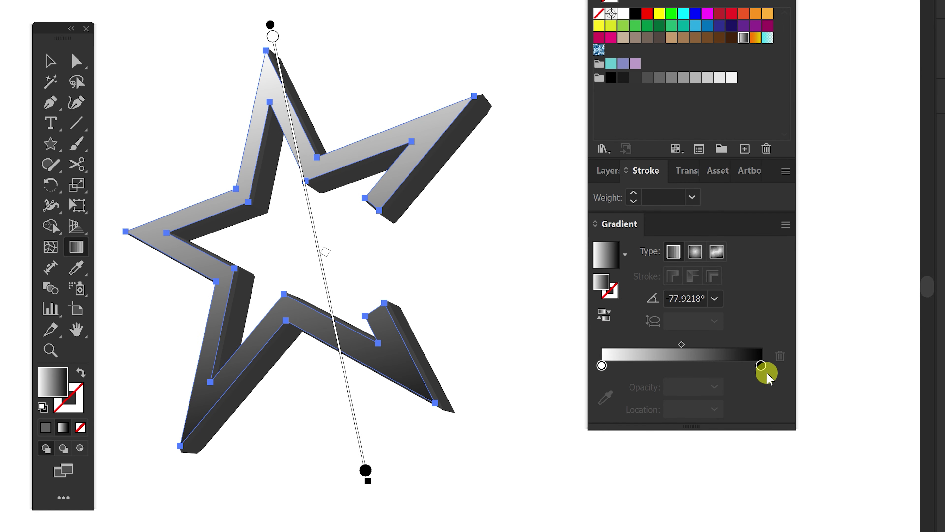
drag(760, 365, 695, 360)
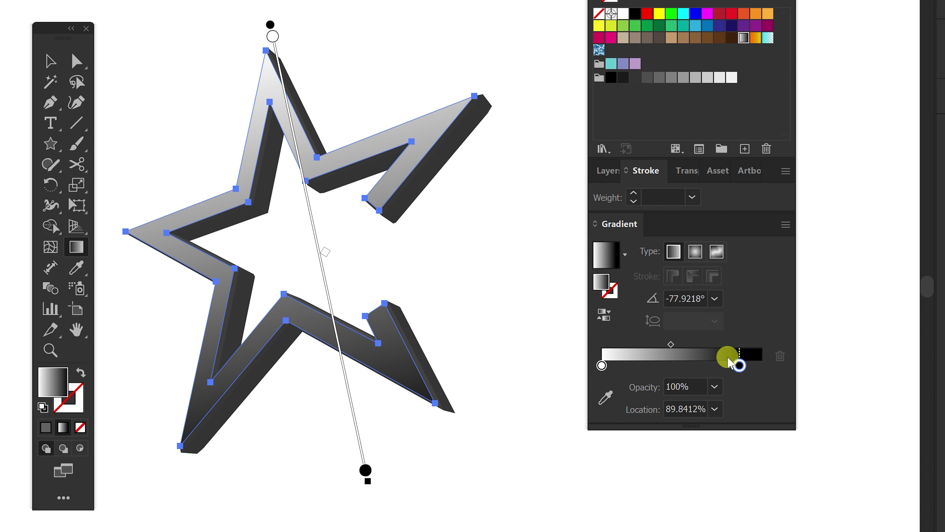
click(601, 366)
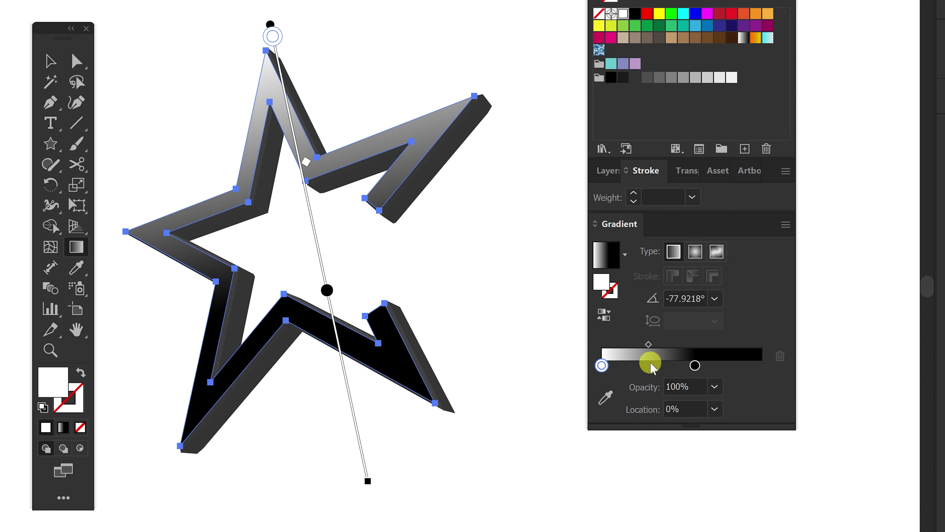
mouse_move(602, 365)
mouse_down()
mouse_move(719, 367)
mouse_move(707, 366)
mouse_move(715, 366)
mouse_move(717, 343)
mouse_up()
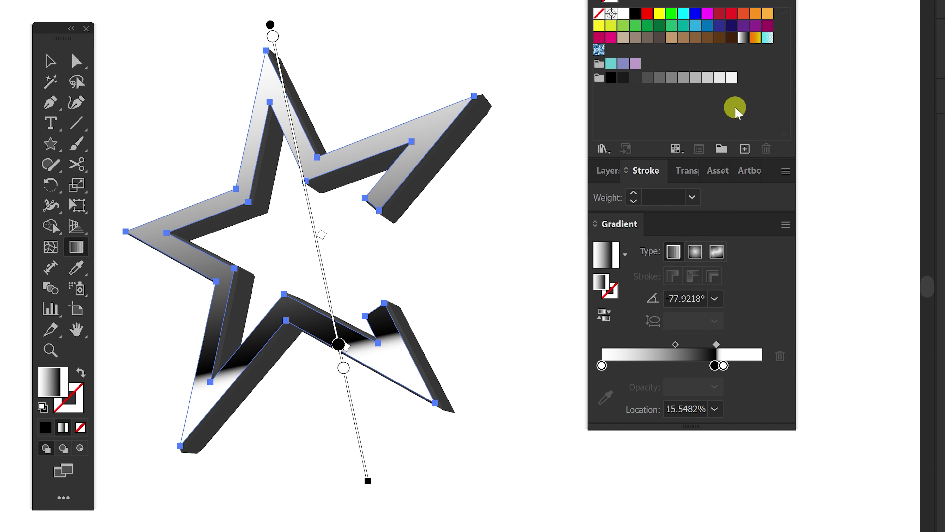
Add another gradient stop and set the white stop below the black band to about 77.5%.
mouse_move(696, 77)
mouse_down()
mouse_move(756, 368)
mouse_move(769, 366)
mouse_move(731, 344)
mouse_up()
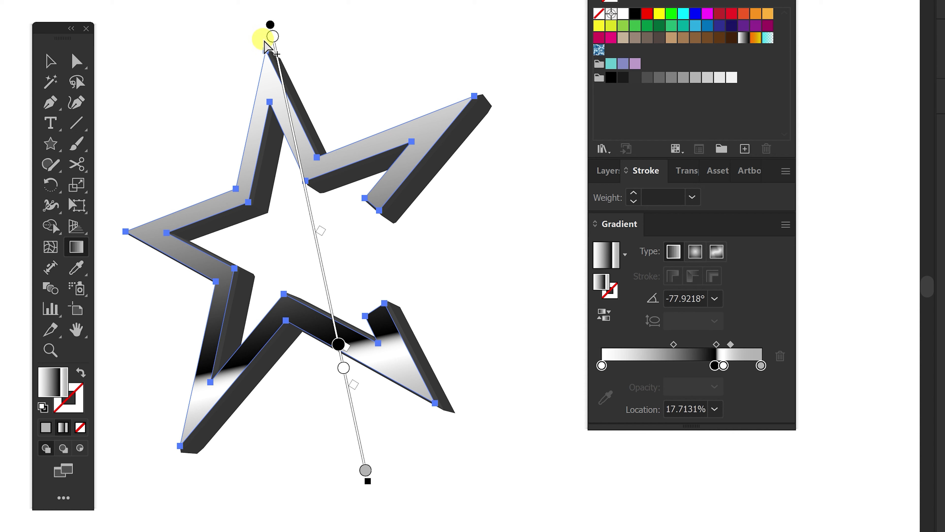
drag(272, 36, 289, 115)
click(345, 369)
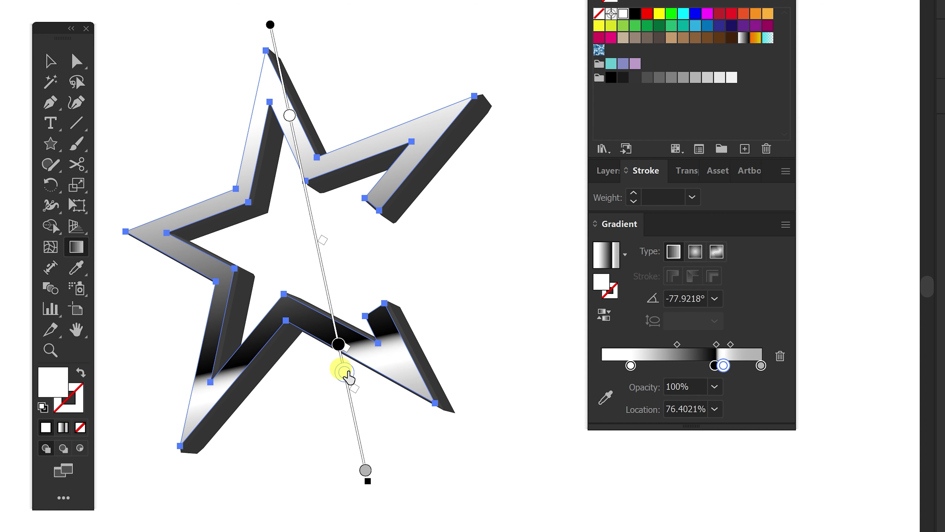
drag(343, 372, 345, 373)
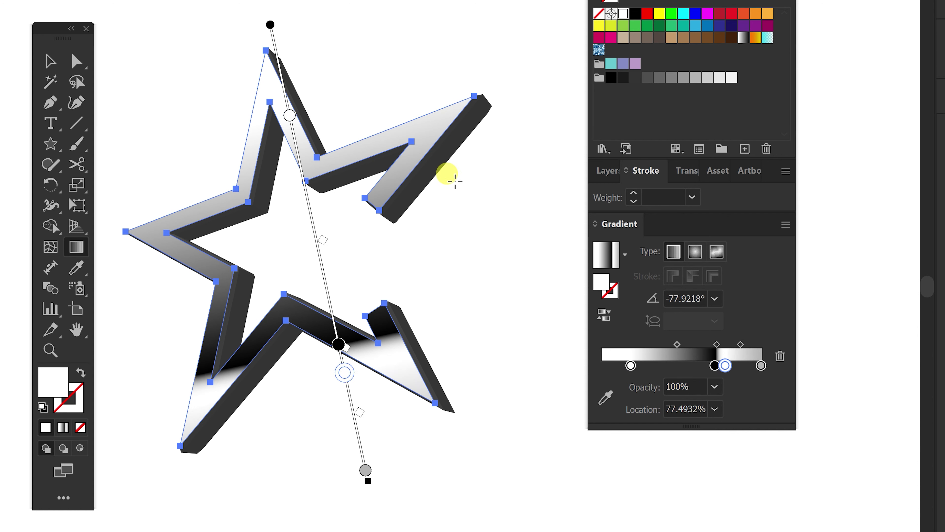
Recolour the thin dark sliver on the star's upper-left arm a medium grey.
click(50, 61)
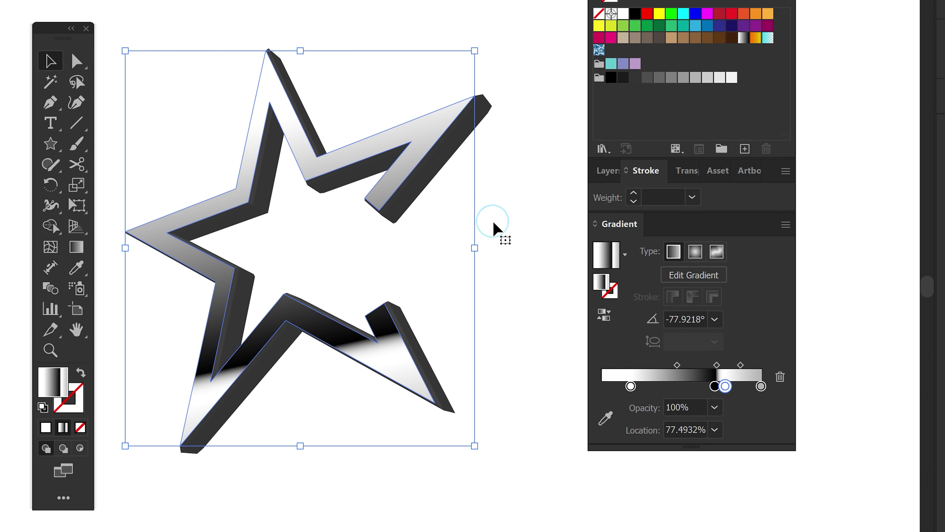
key(ctrl+plus)
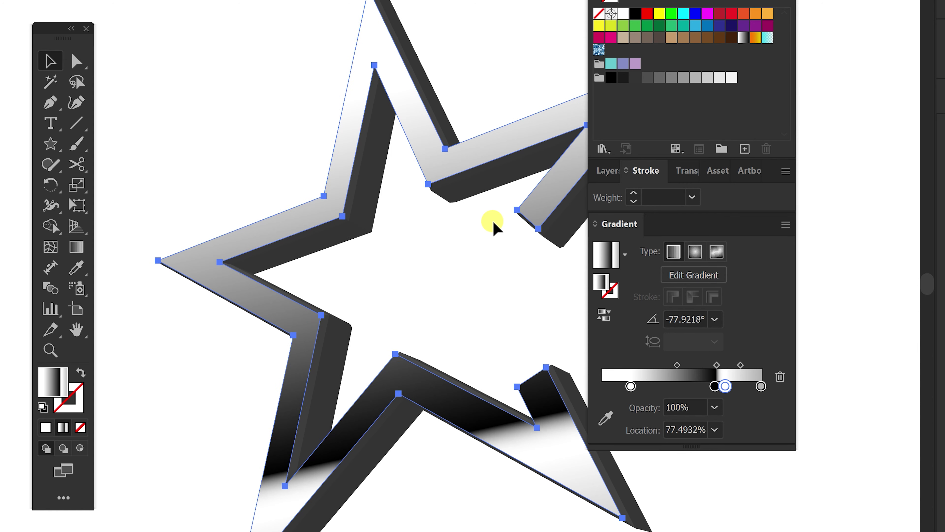
click(139, 189)
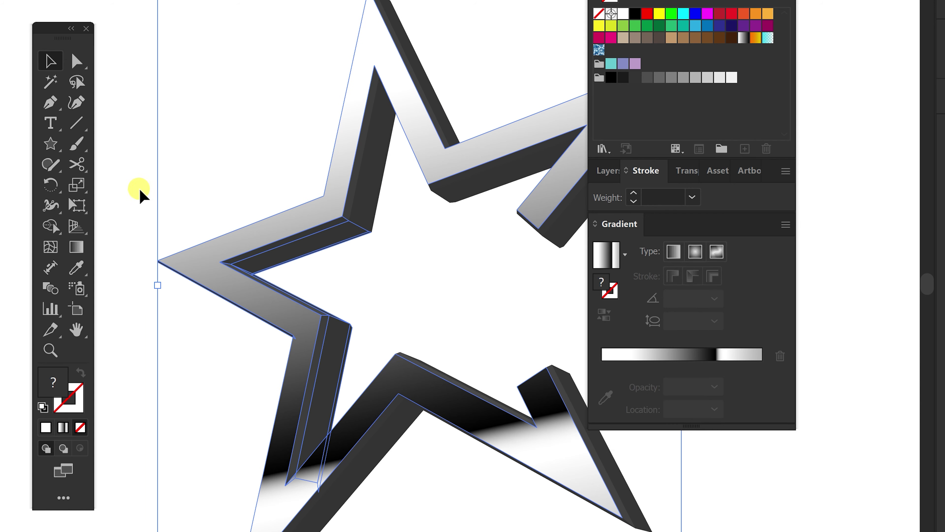
click(355, 183)
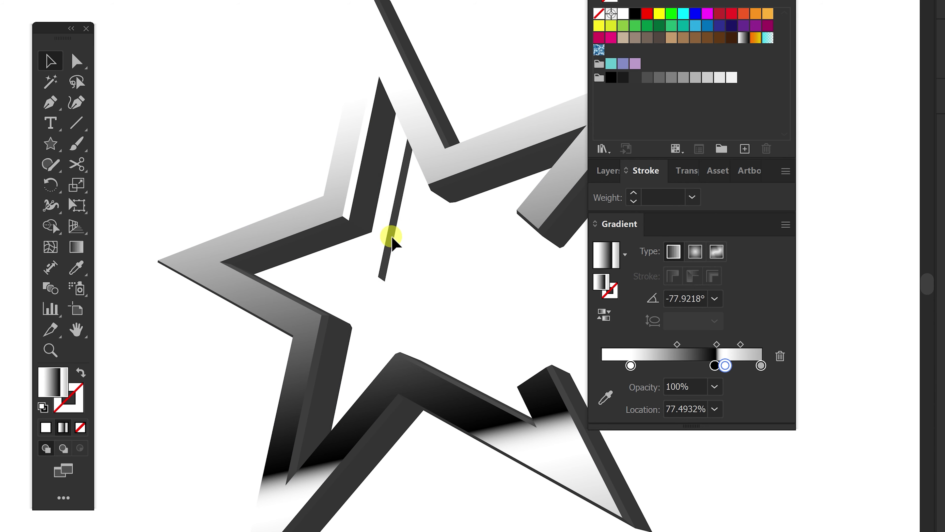
drag(474, 269, 433, 254)
mouse_move(411, 333)
mouse_down()
mouse_move(370, 241)
mouse_move(359, 243)
mouse_up()
click(363, 245)
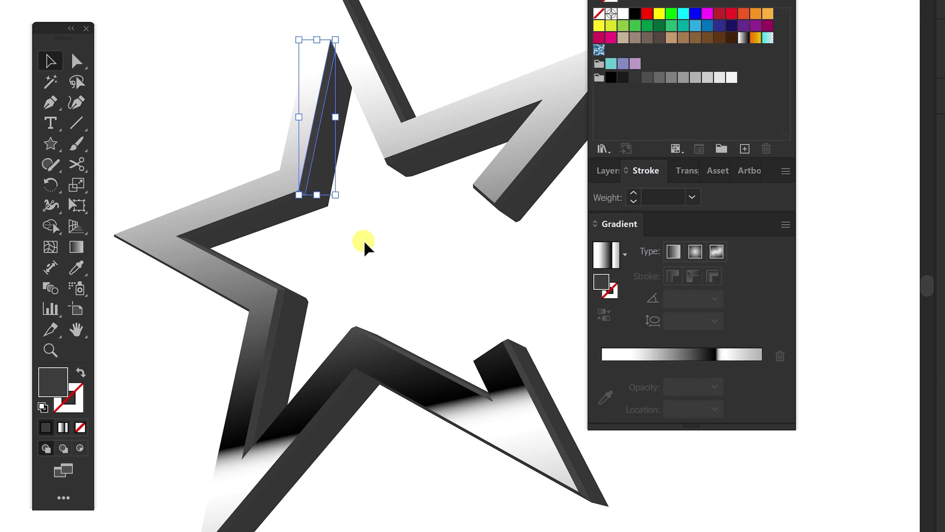
scroll(401, 152, up, 2)
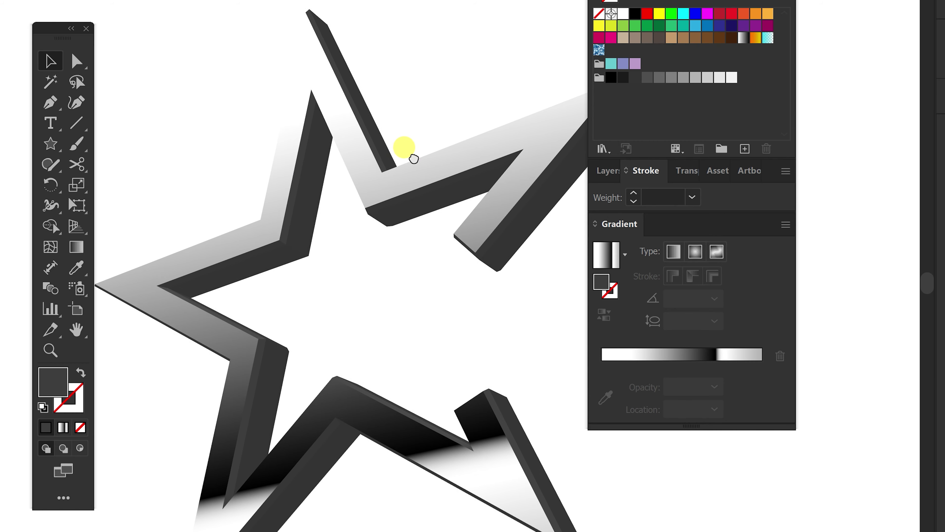
scroll(410, 144, right, 1)
scroll(406, 127, up, 1)
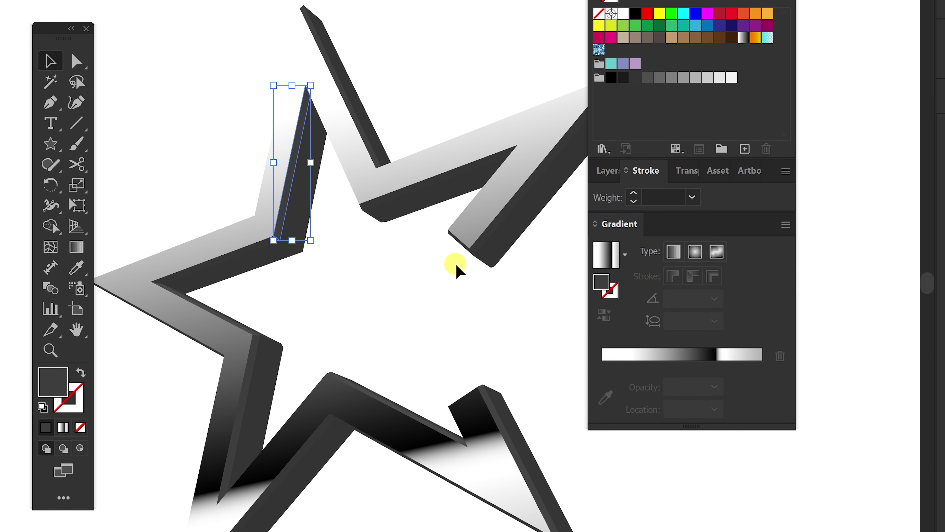
click(663, 77)
click(367, 257)
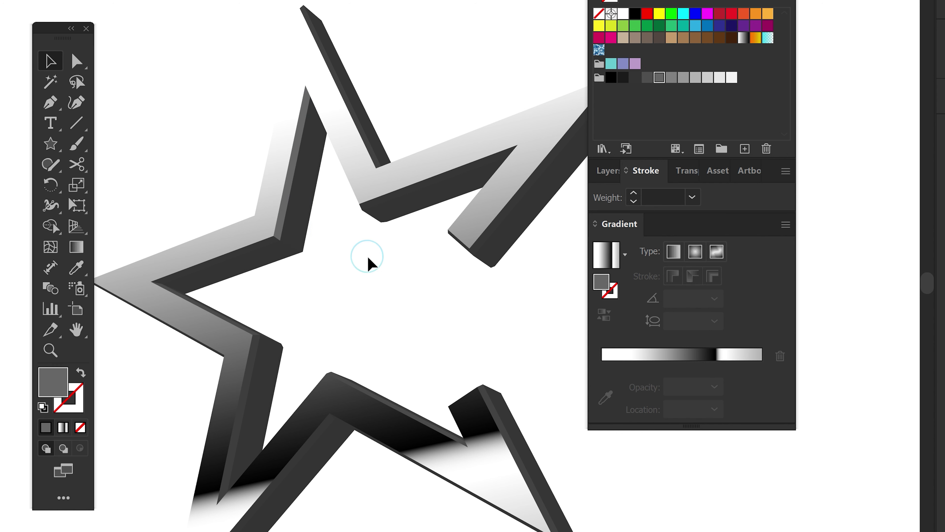
Shade the upper, upper-right and lower-right slivers in lighter, darker and medium greys.
click(359, 131)
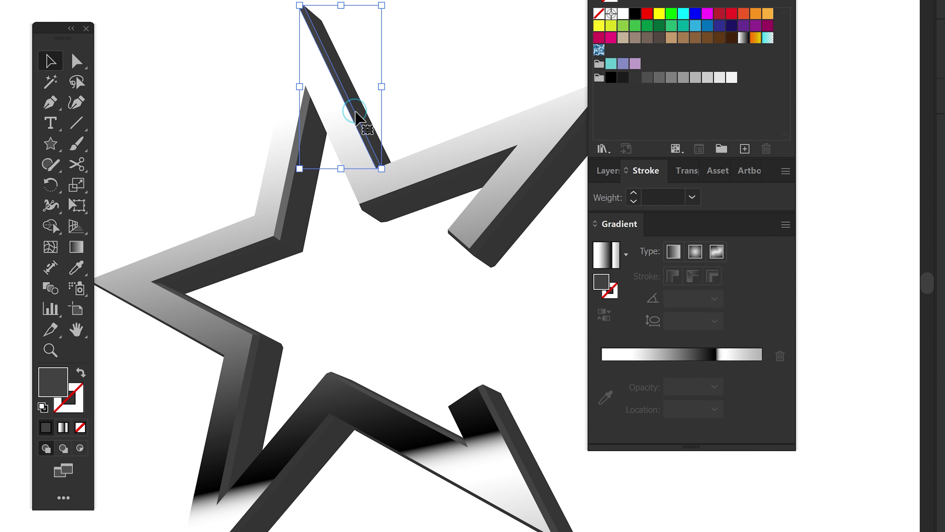
click(285, 218)
click(366, 133)
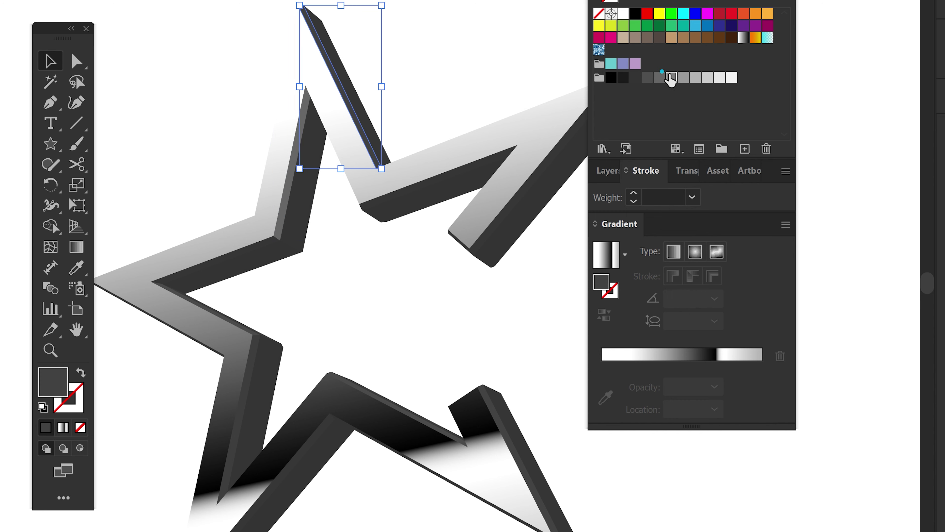
click(671, 77)
click(344, 290)
drag(578, 210, 532, 185)
click(460, 169)
click(659, 78)
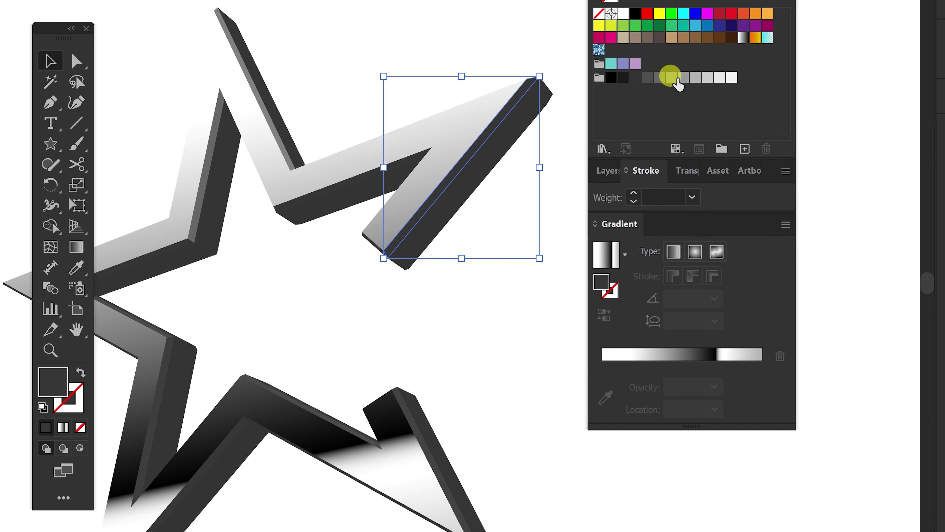
click(507, 321)
click(478, 344)
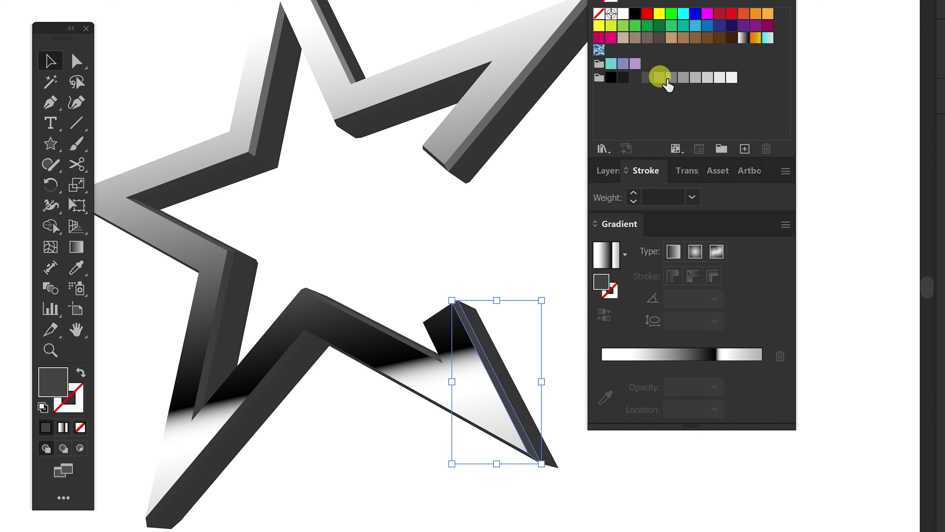
click(659, 77)
click(492, 520)
Give the upper-left sliver a lighter grey and the lower sliver a mid grey.
drag(306, 374, 353, 363)
click(227, 214)
scroll(217, 188, up, 2)
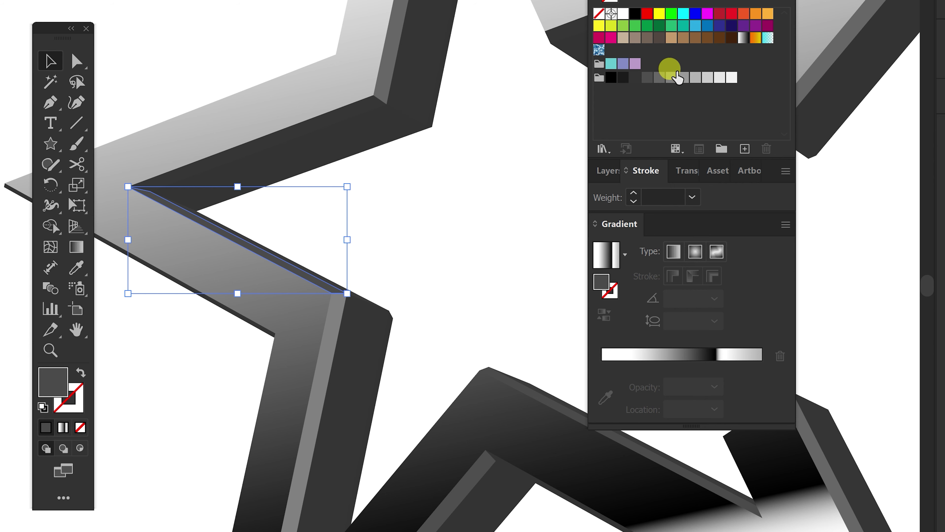
click(683, 77)
click(708, 77)
click(407, 253)
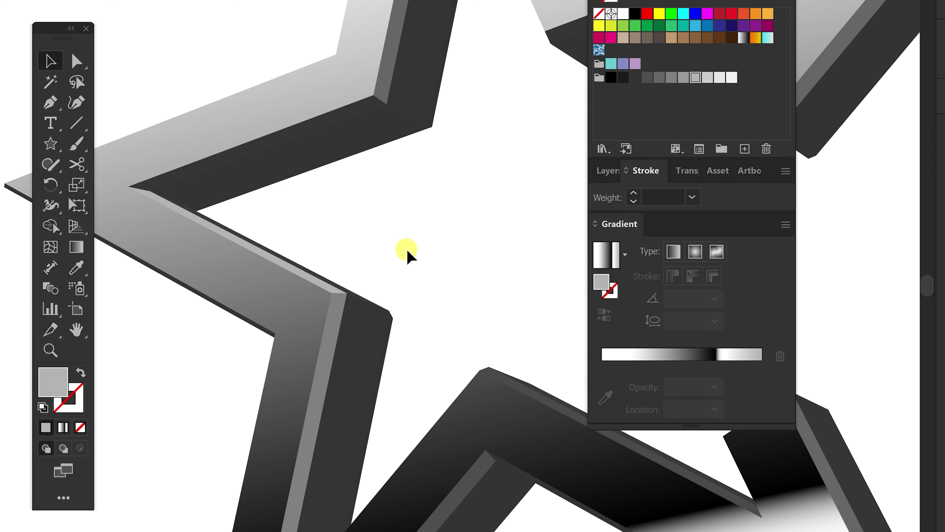
drag(407, 253, 332, 196)
click(491, 358)
click(696, 77)
click(401, 165)
Fill the upper-left arm's inner sliver and one more sliver with dark grey.
scroll(401, 165, down, 2)
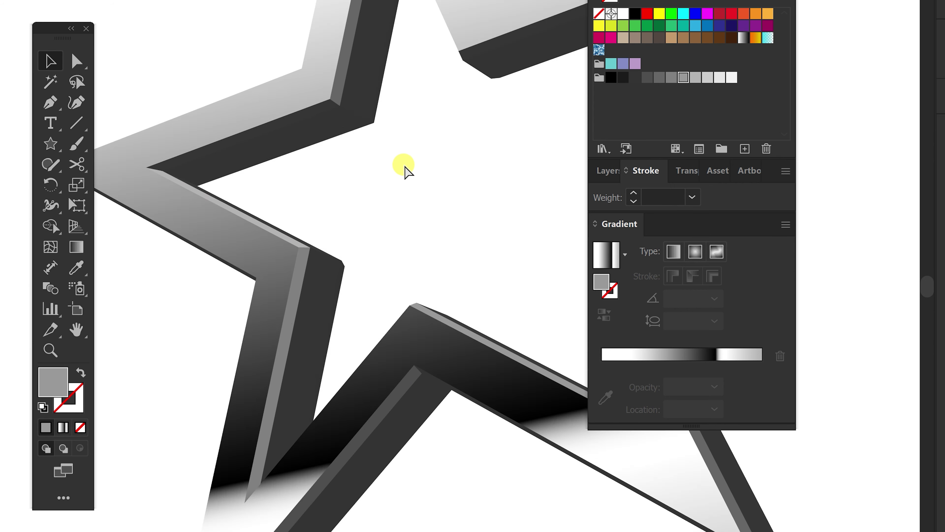
scroll(401, 160, down, 3)
scroll(405, 167, up, 2)
scroll(406, 172, up, 2)
scroll(327, 258, up, 1)
click(226, 337)
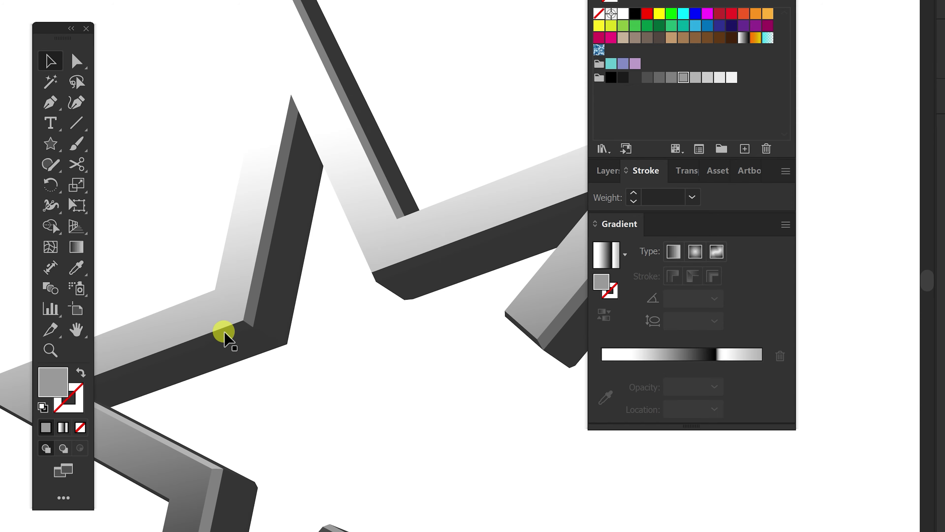
click(659, 77)
click(483, 347)
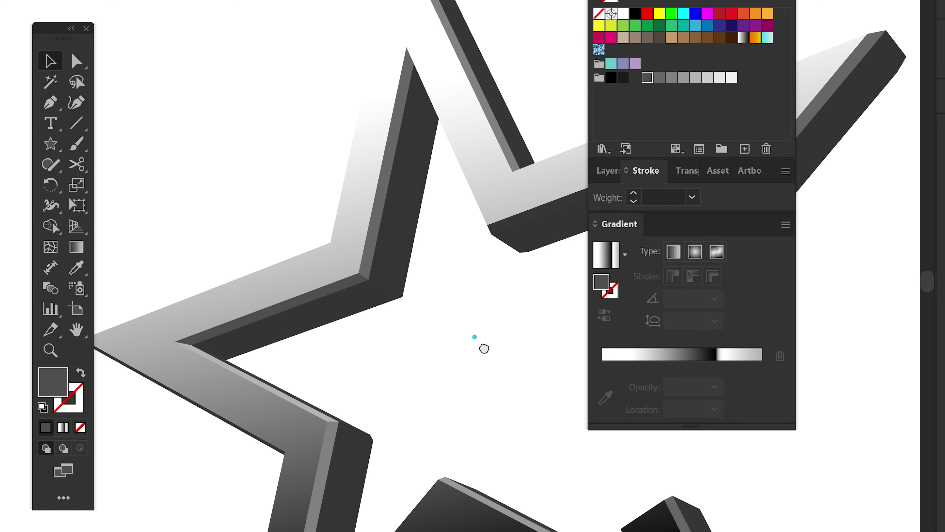
drag(483, 347, 308, 384)
click(416, 232)
click(649, 77)
click(413, 388)
Inspect individual star pieces and undo the last two changes.
scroll(415, 389, down, 3)
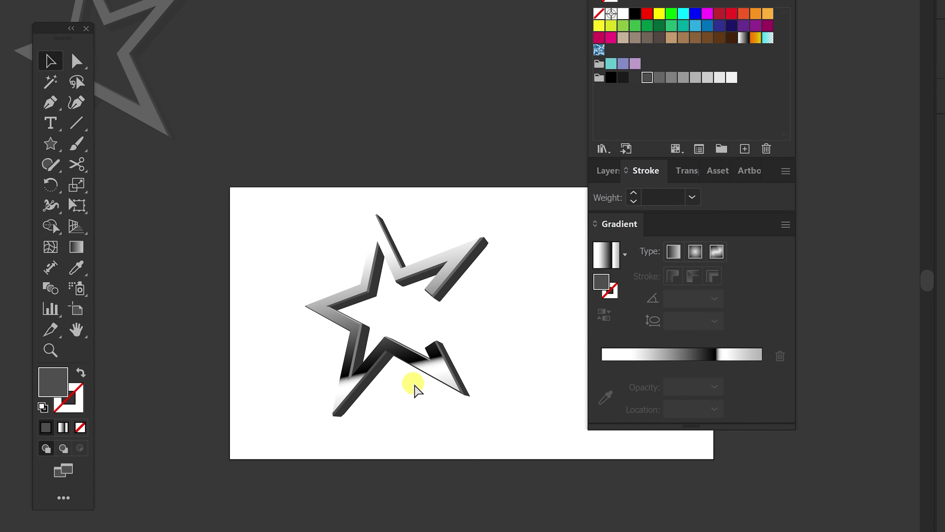
scroll(417, 391, up, 3)
key(a)
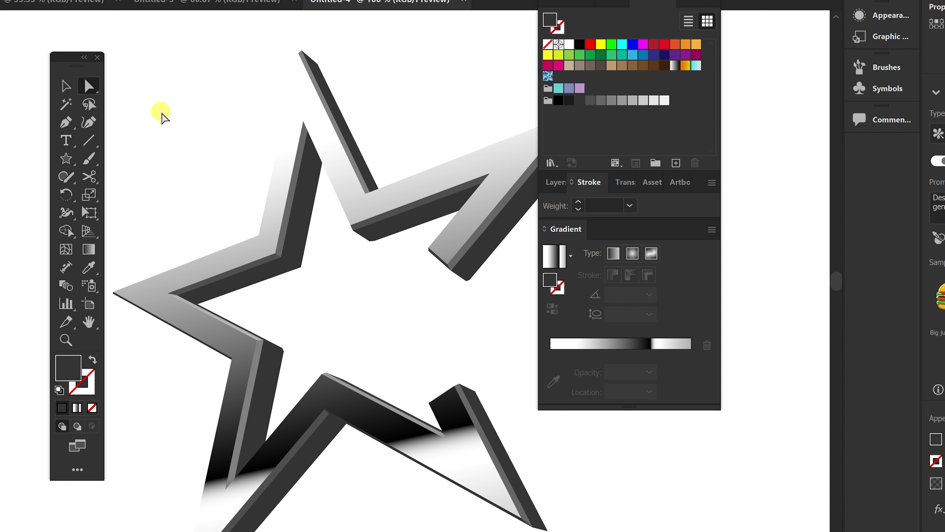
click(67, 86)
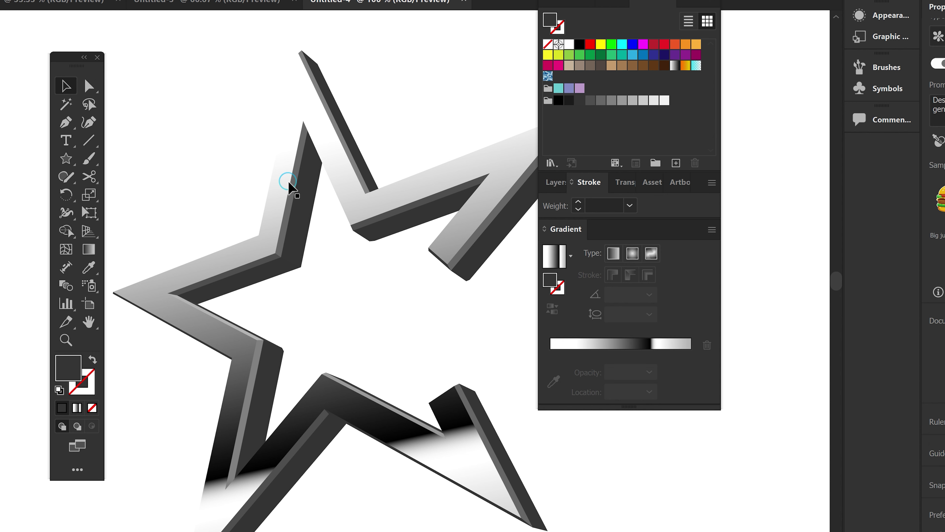
click(305, 212)
click(272, 268)
click(317, 180)
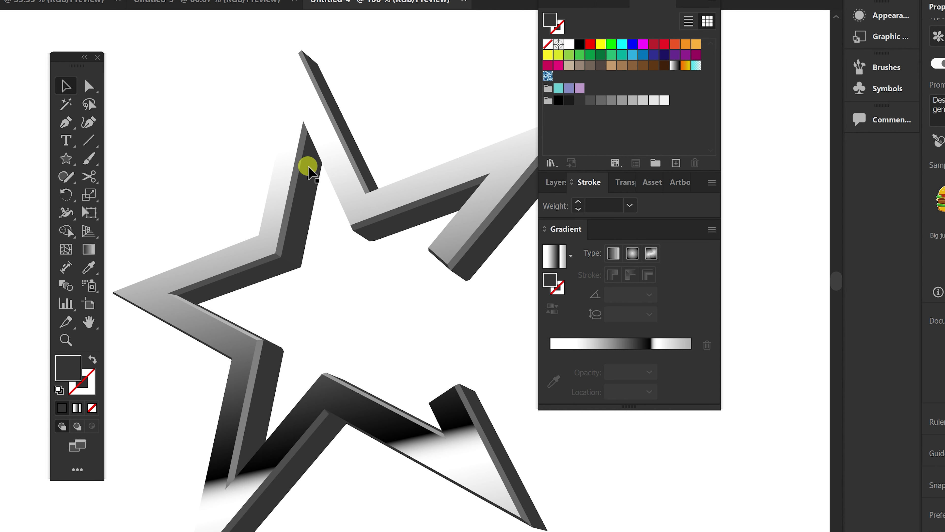
drag(327, 258, 331, 276)
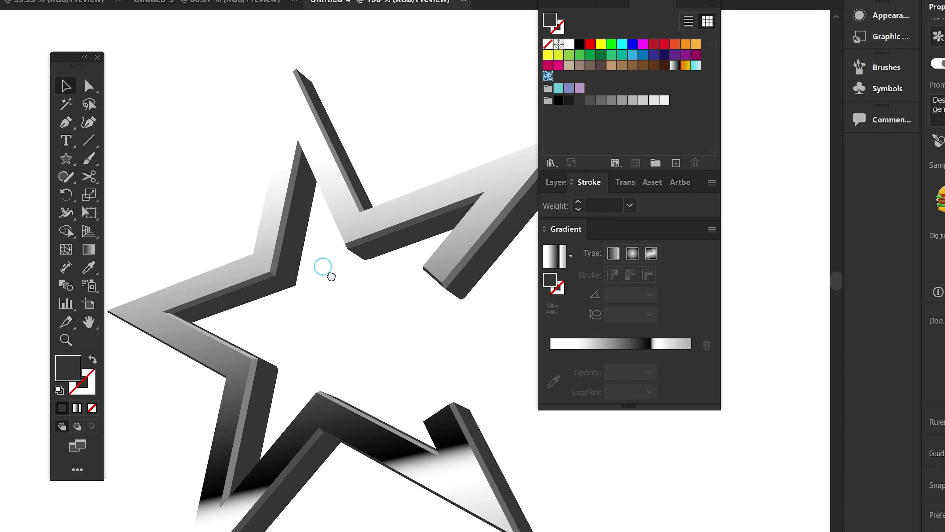
key(ctrl+z)
key(ctrl+z)
key(ctrl+z)
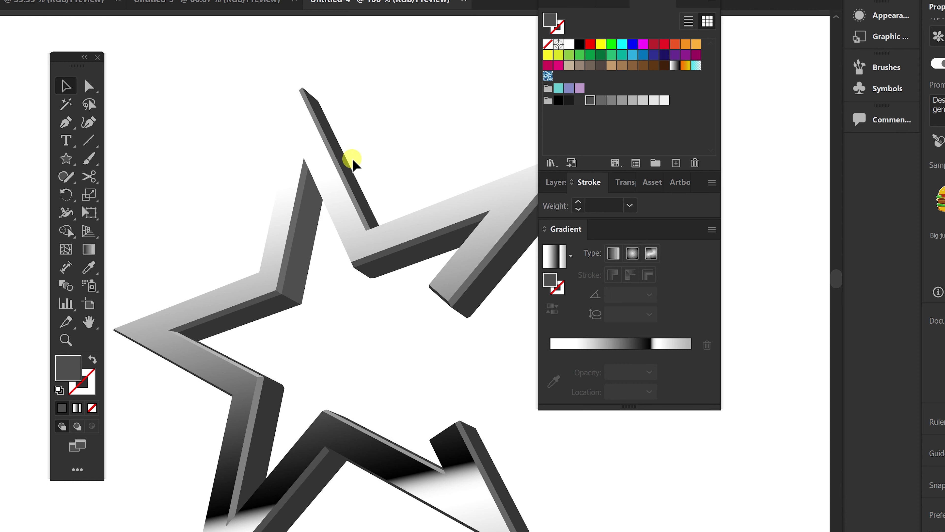
key(ctrl+z)
Fill the top segment with a lighter grey and darken the lower star piece.
click(590, 100)
scroll(432, 228, down, 5)
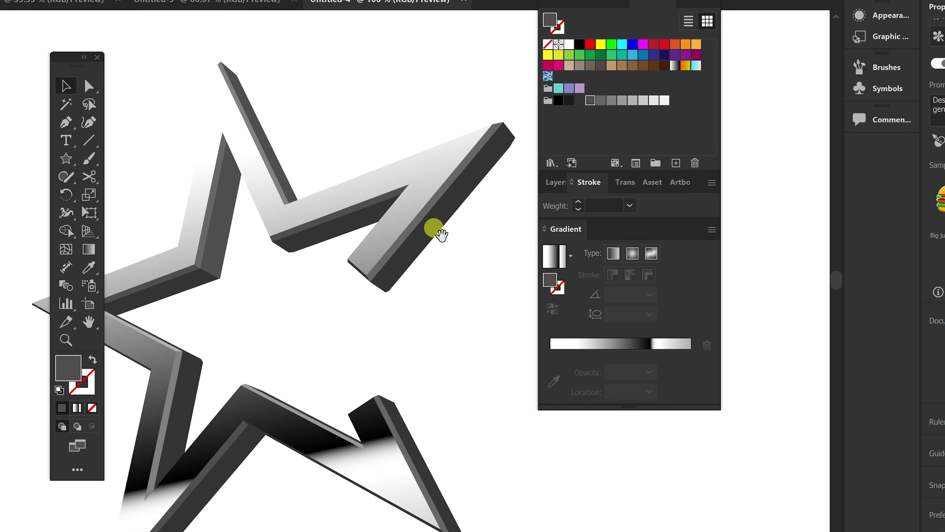
drag(357, 277, 390, 229)
click(313, 266)
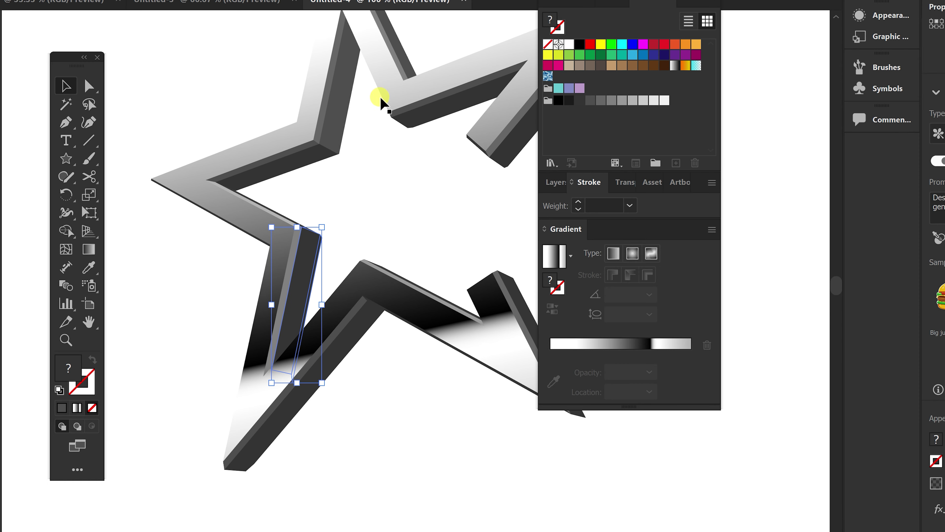
click(391, 226)
scroll(385, 182, down, 4)
scroll(383, 179, up, 3)
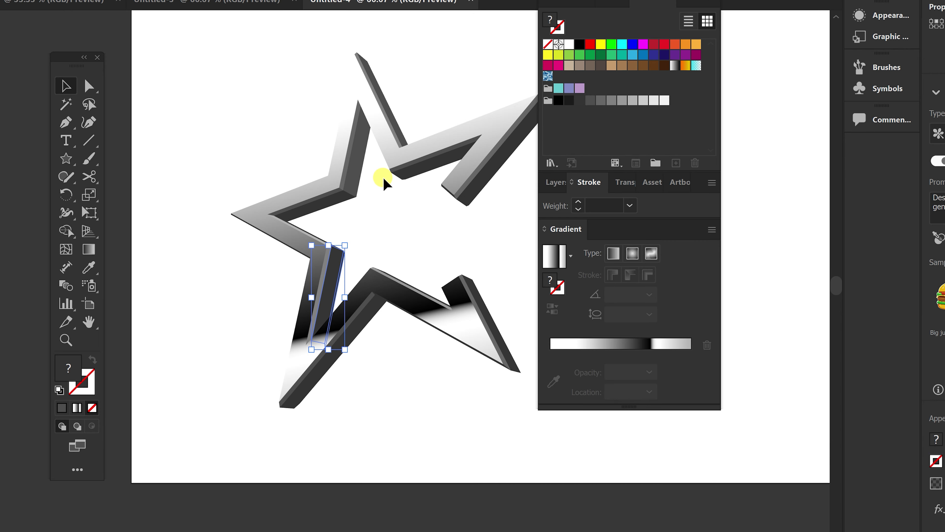
click(569, 101)
click(425, 344)
scroll(422, 342, down, 3)
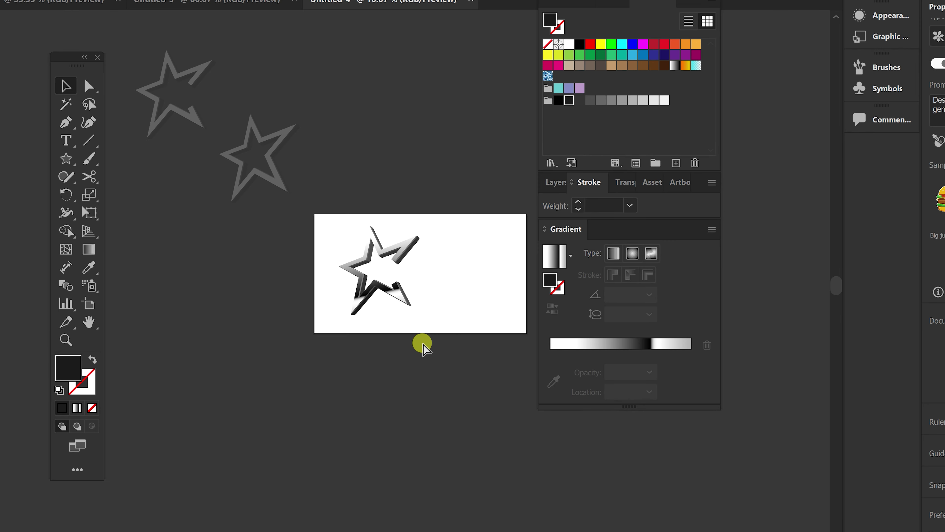
scroll(422, 348, up, 3)
click(327, 119)
click(483, 112)
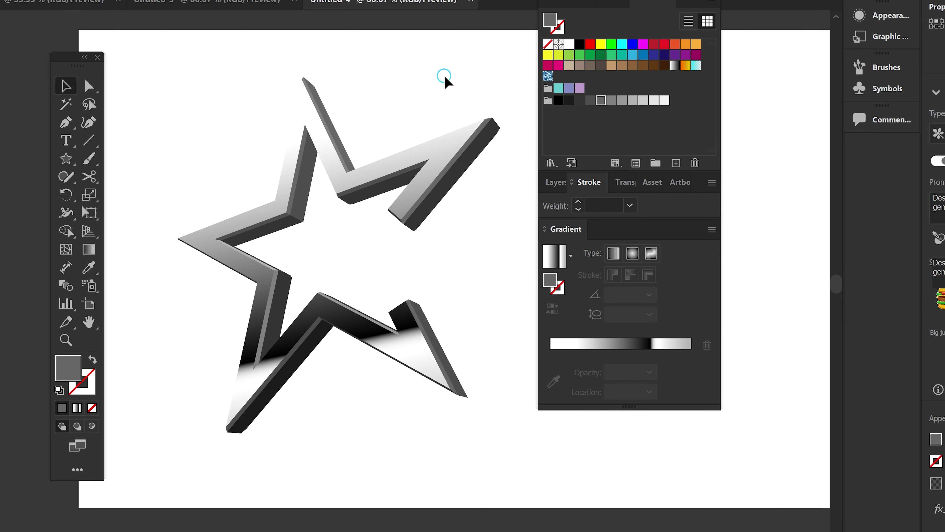
scroll(444, 78, down, 4)
scroll(443, 78, up, 3)
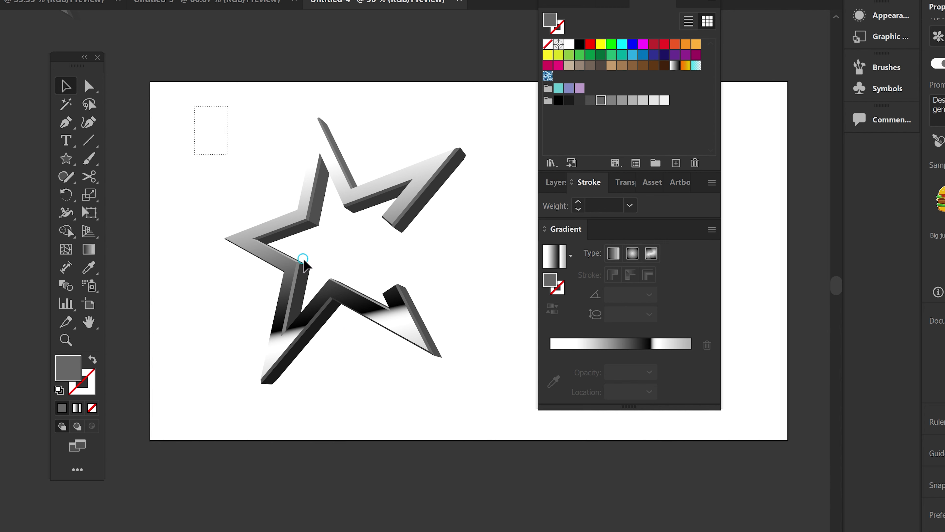
Marquee-select every star piece and group them into one object.
drag(303, 265, 507, 420)
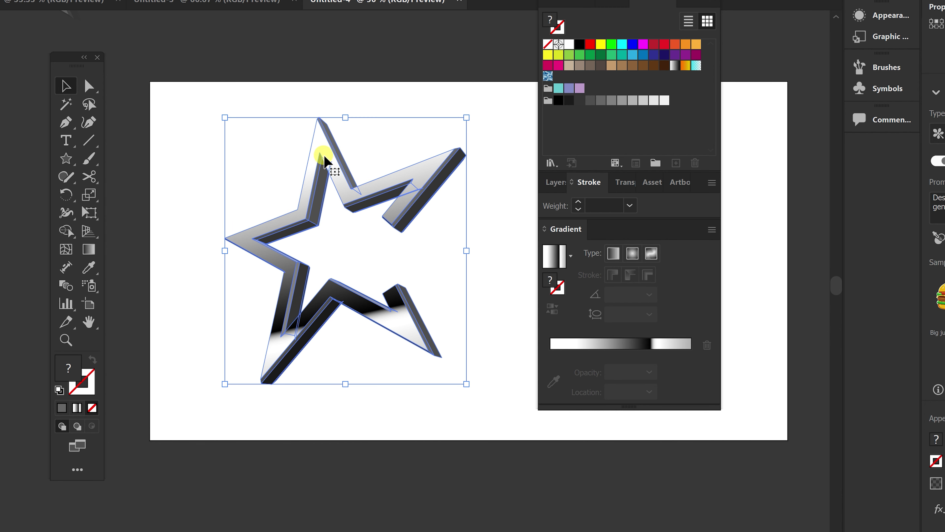
right_click(319, 148)
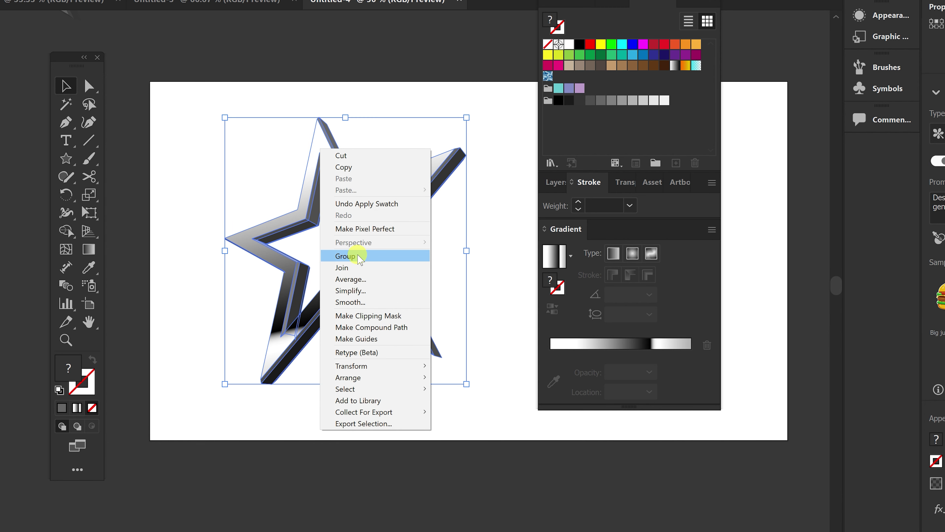
click(348, 255)
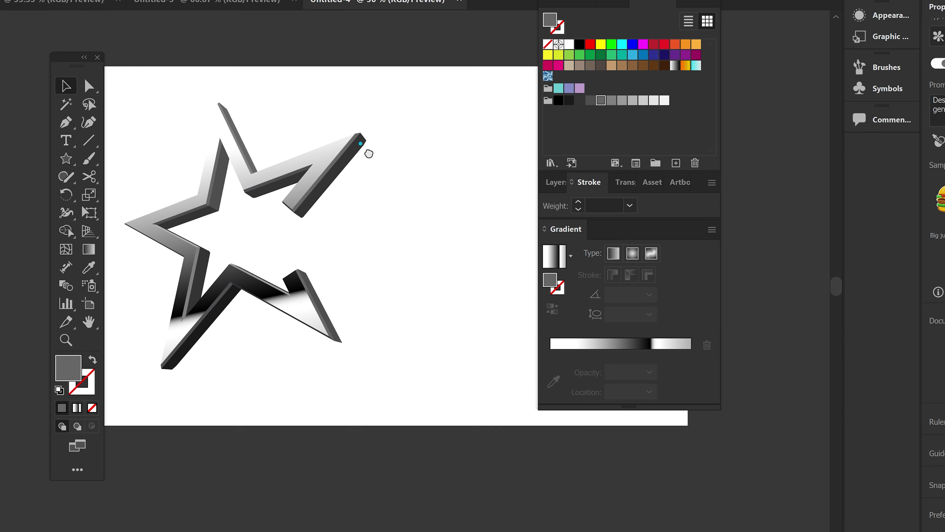
Add the text 'ROCKSTAR' at 72 pt beside the star.
click(64, 141)
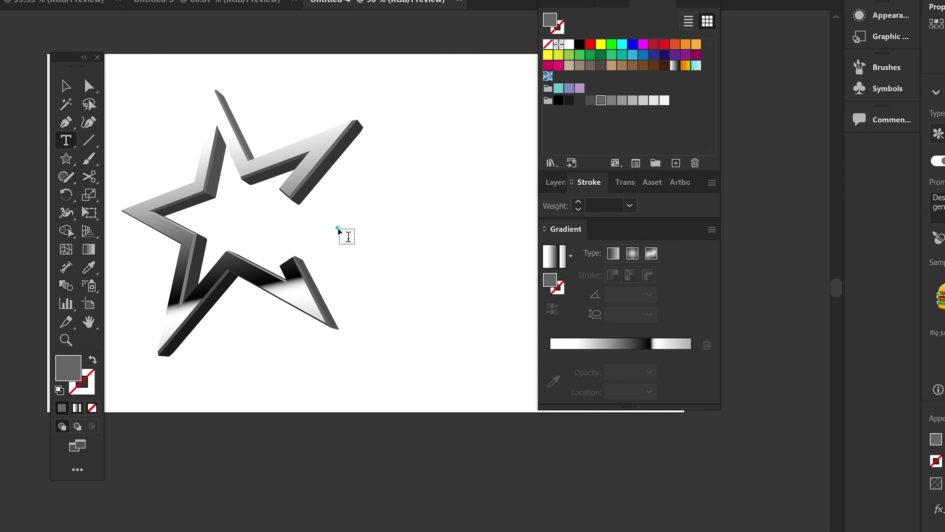
click(338, 229)
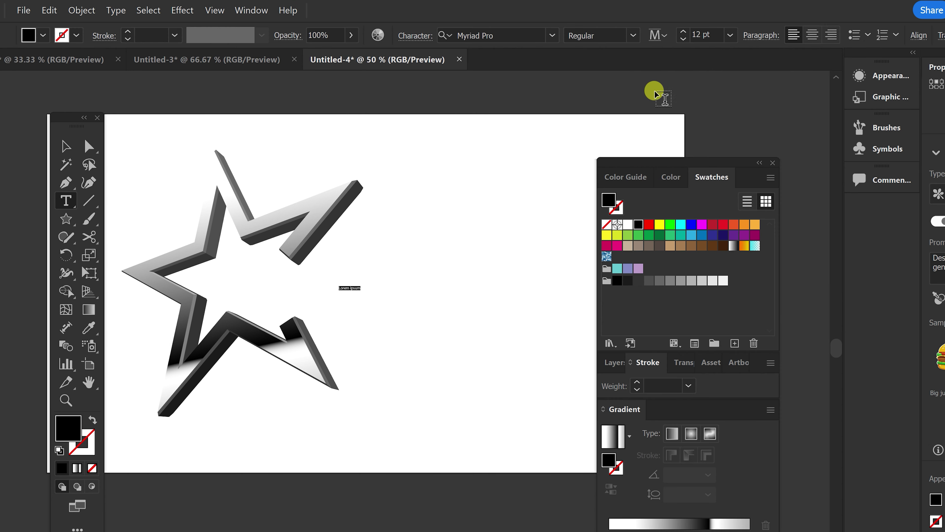
click(730, 35)
click(773, 303)
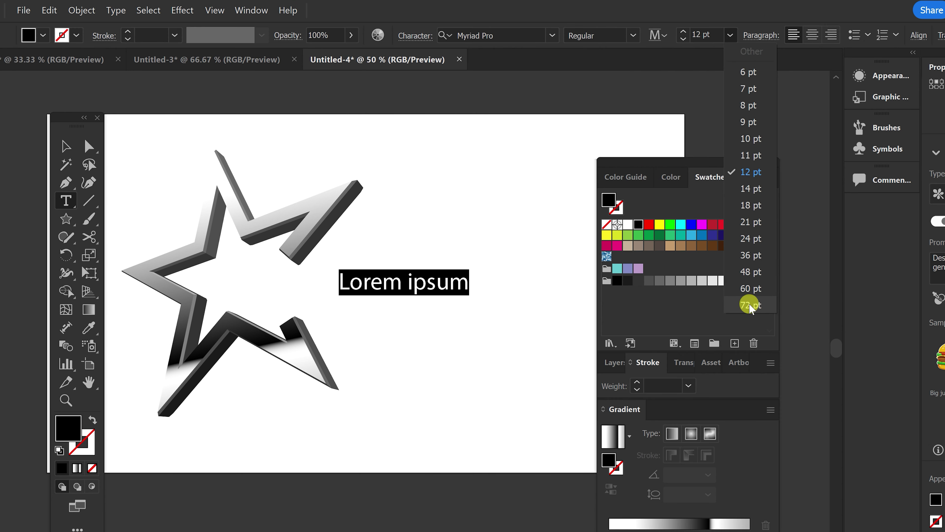
text(r)
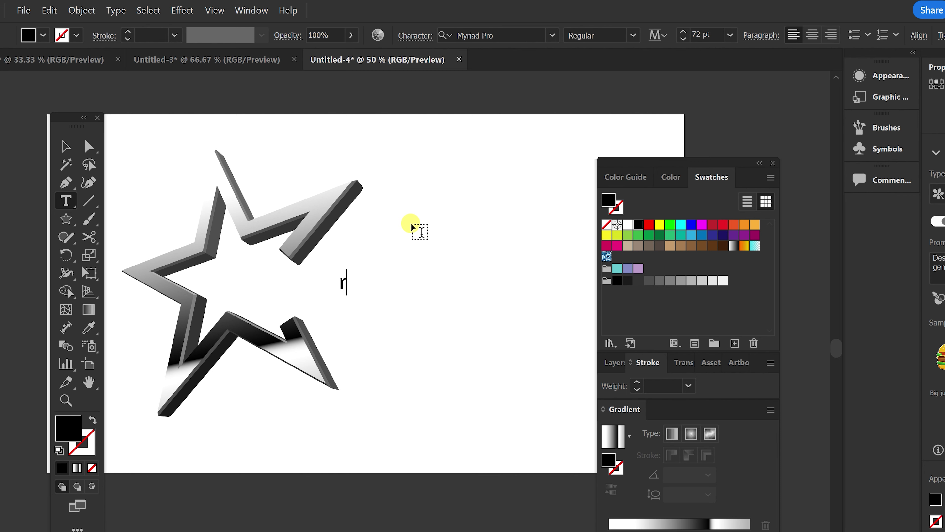
key(BackSpace)
text(RO)
text(CKSTAR)
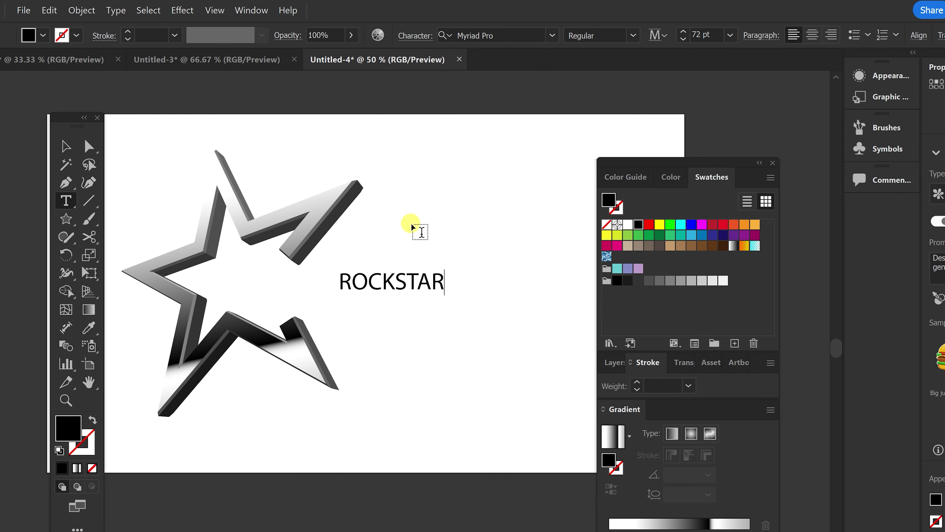
key(Escape)
Set ROCKSTAR in Squada One and scale it up to headline size.
click(554, 36)
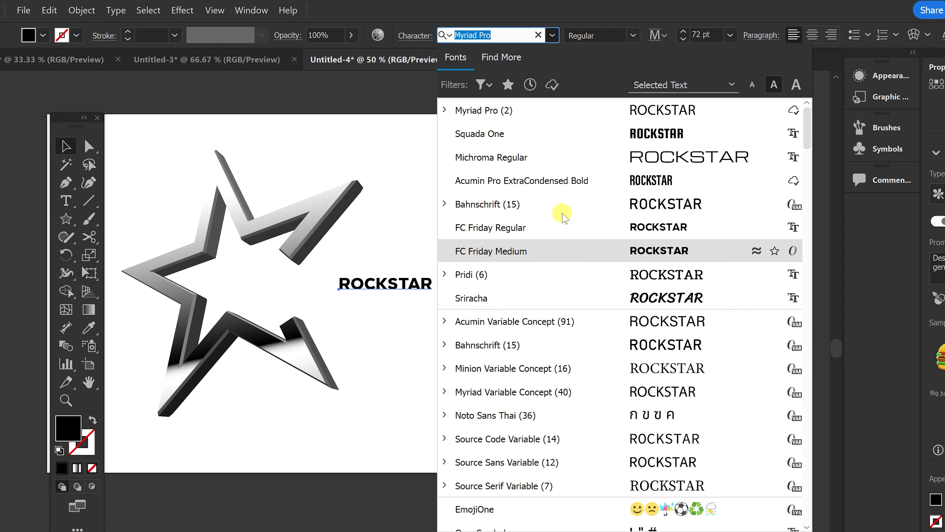
click(532, 137)
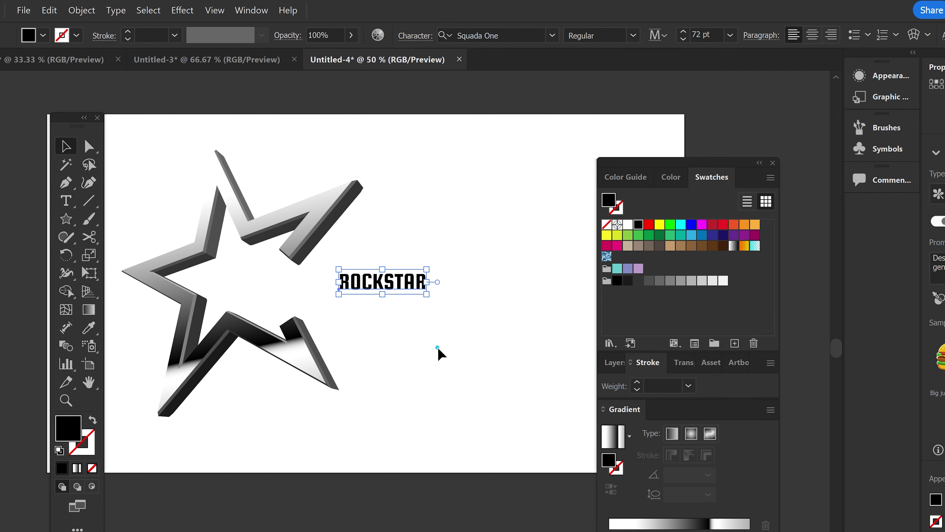
click(439, 353)
click(395, 290)
drag(429, 294, 483, 335)
Reselect the ROCKSTAR text and activate the Free Transform tool (E).
click(429, 422)
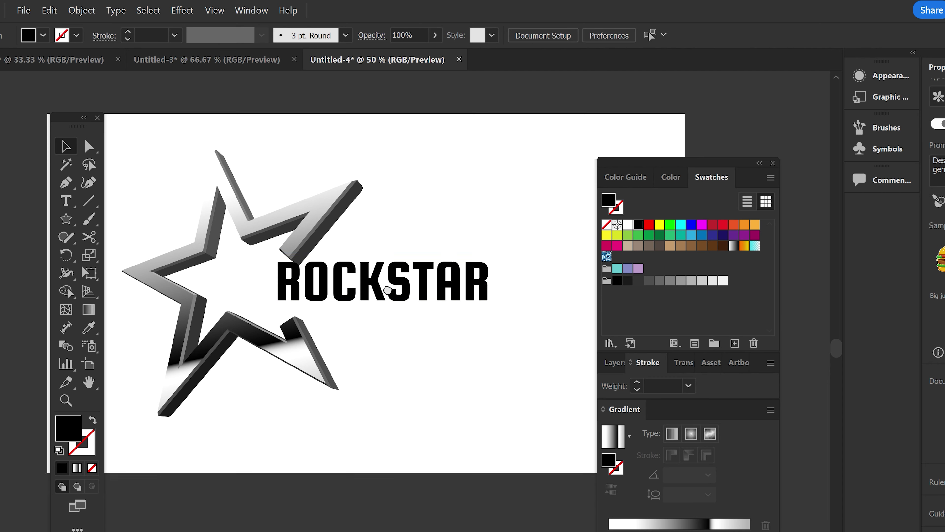
click(389, 287)
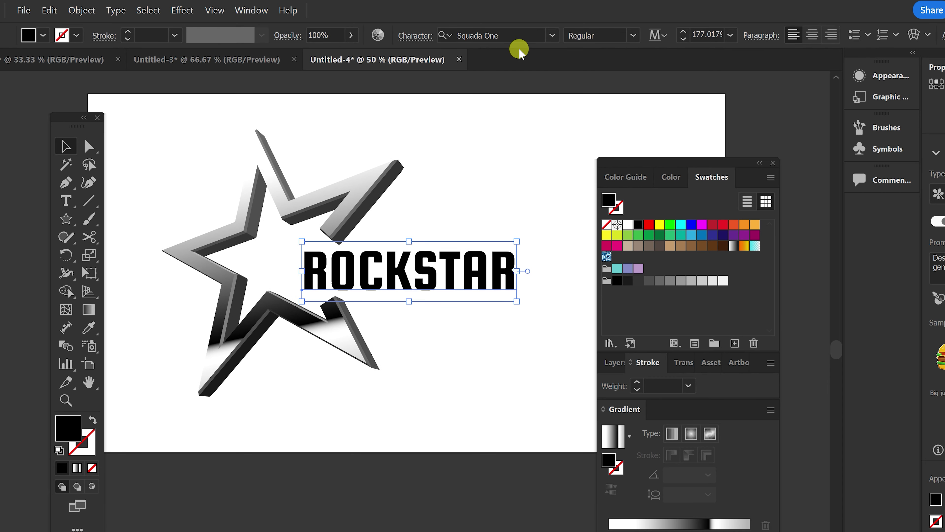
click(551, 36)
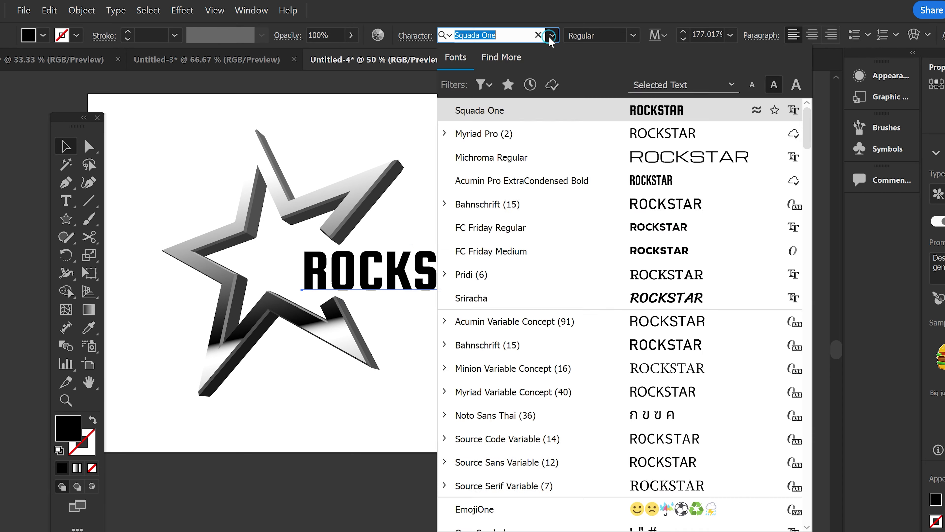
click(362, 293)
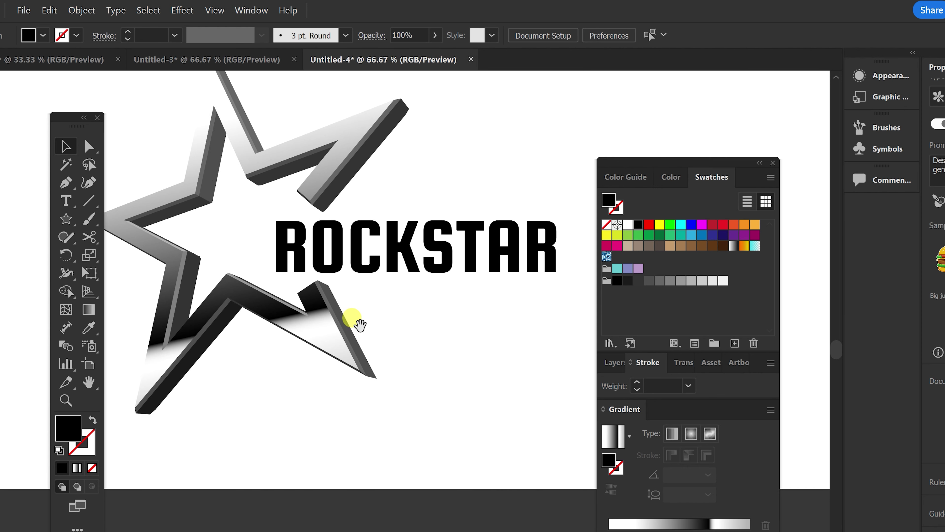
key(ctrl+plus)
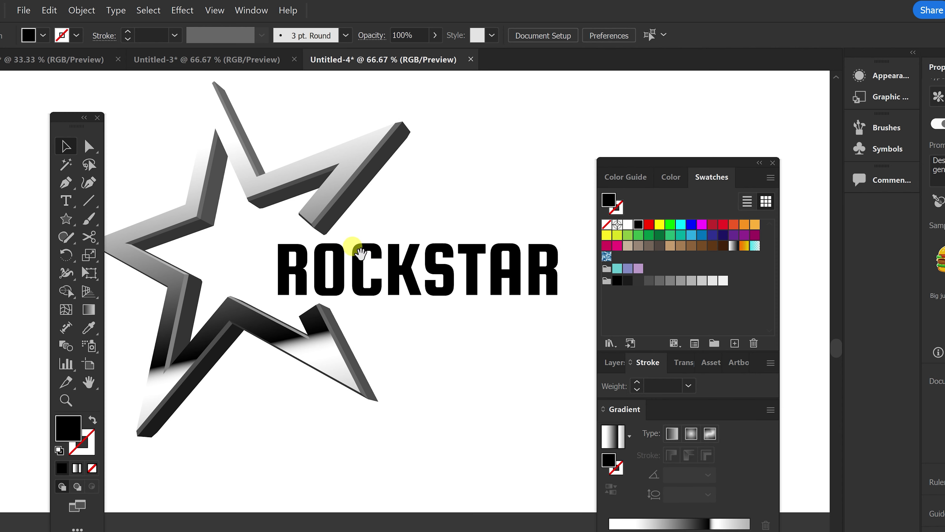
key(ctrl+minus)
click(428, 257)
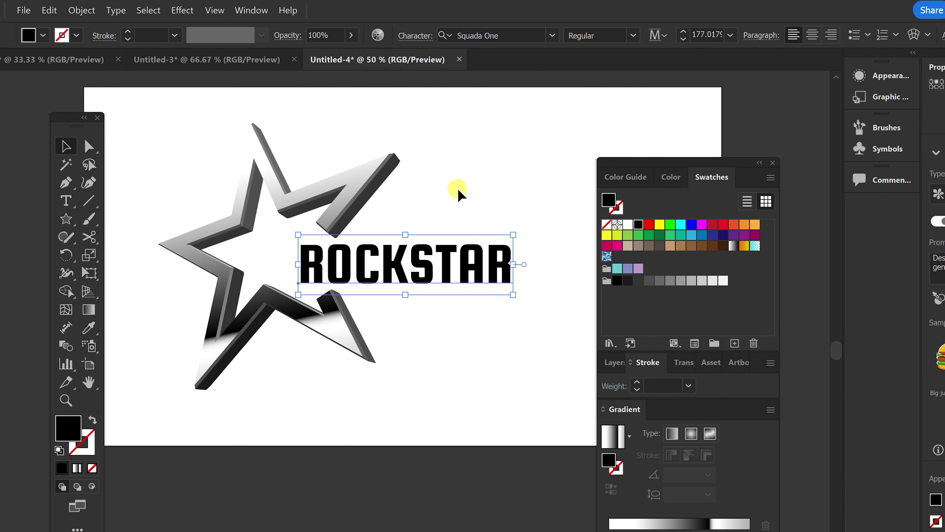
drag(459, 191, 448, 192)
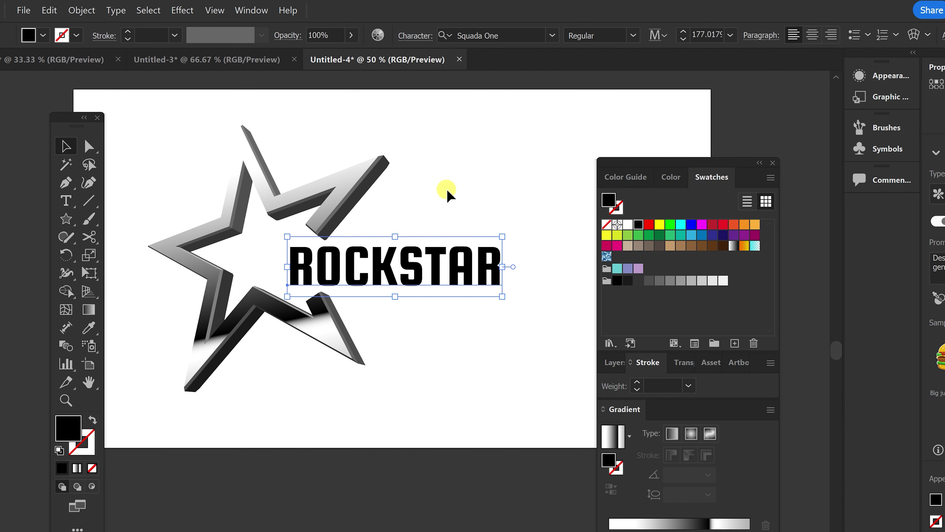
key(e)
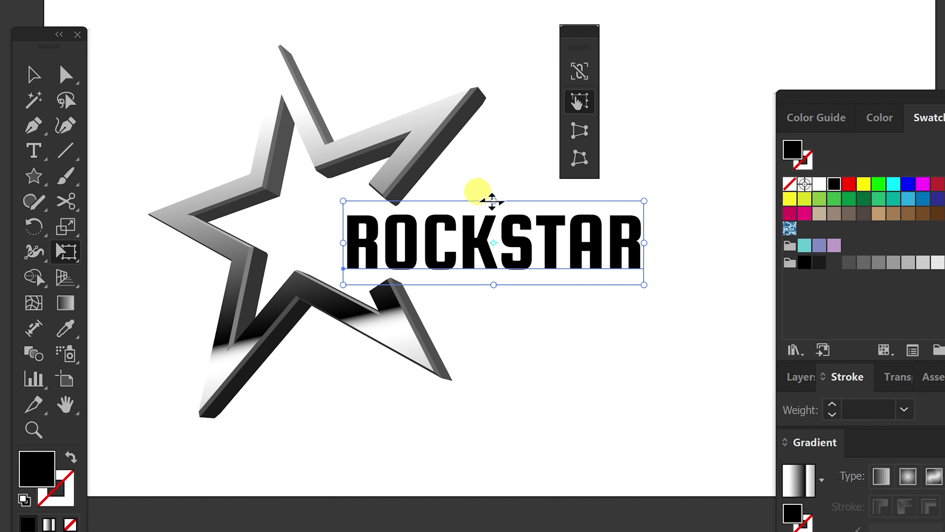
Skew ROCKSTAR's top edge to the right with Free Transform for an italic lean.
click(492, 202)
drag(492, 201, 503, 202)
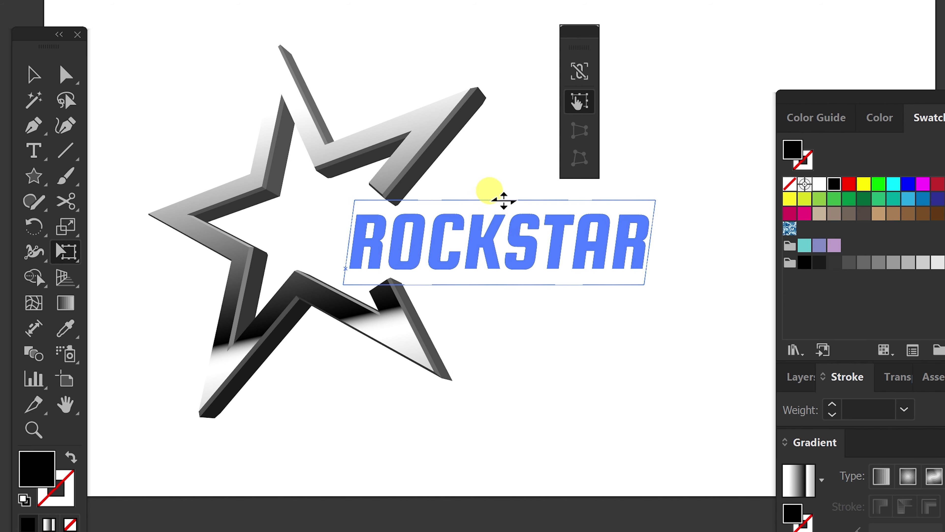
mouse_move(504, 202)
mouse_down()
mouse_move(492, 200)
mouse_move(513, 200)
mouse_up()
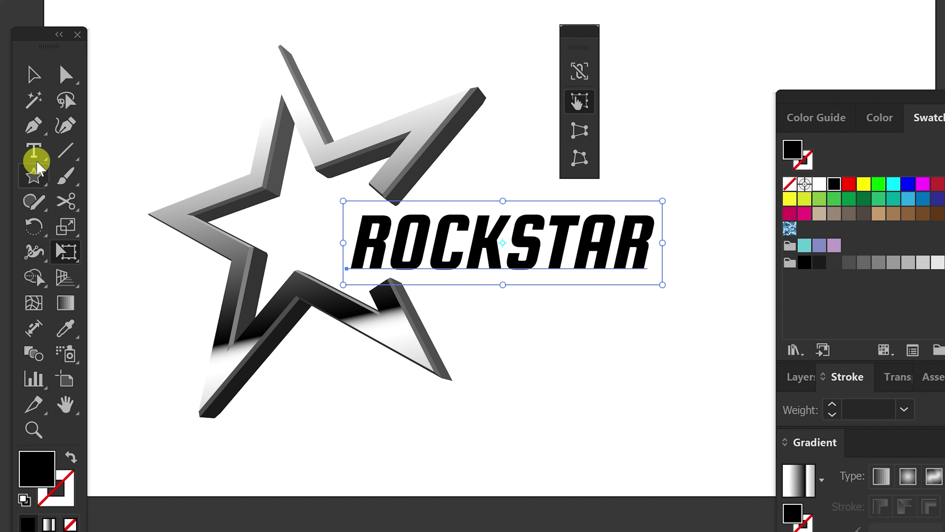
click(33, 150)
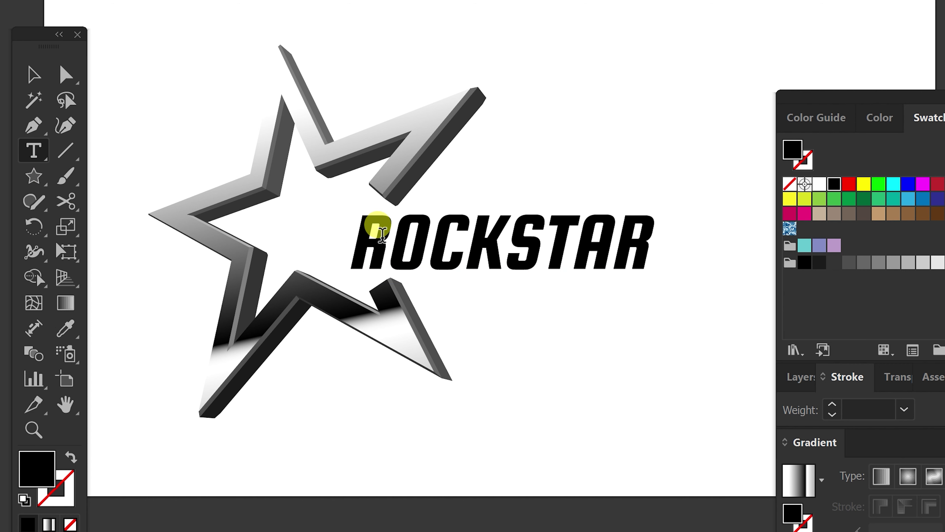
Make ROCKSTAR's first R 240 pt and shift the word left toward the star.
drag(379, 238, 356, 235)
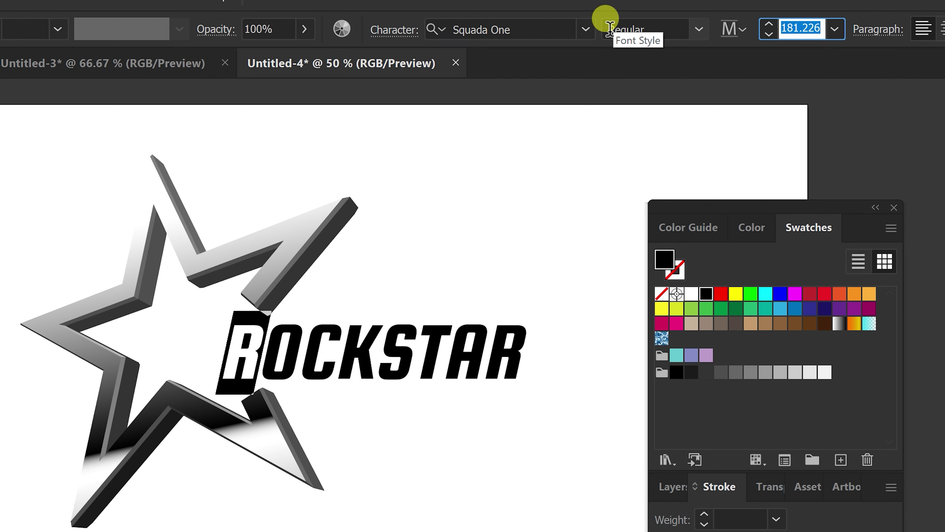
key(Up)
key(Up)
key(Up)
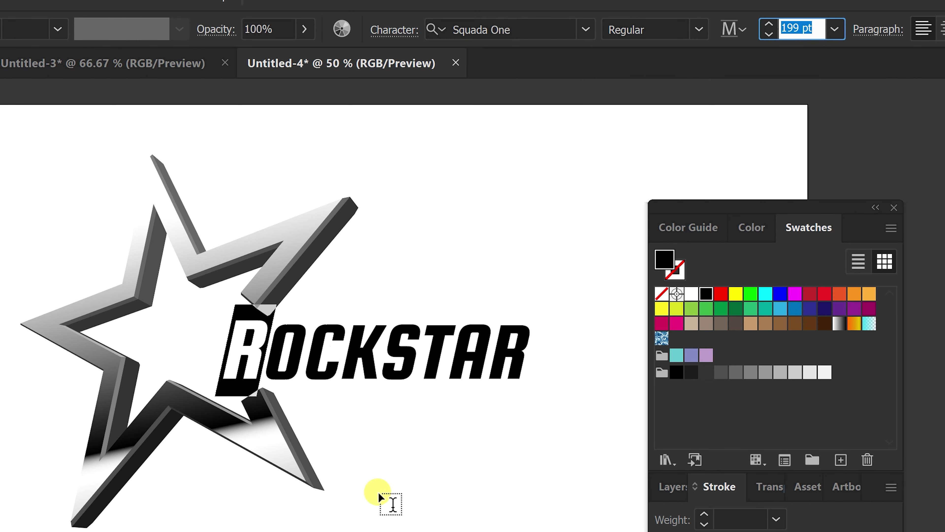
key(Up)
key(Up)
key(Up)
key(Up)
key(Up)
key(Up)
key(Up)
key(Up)
key(Up)
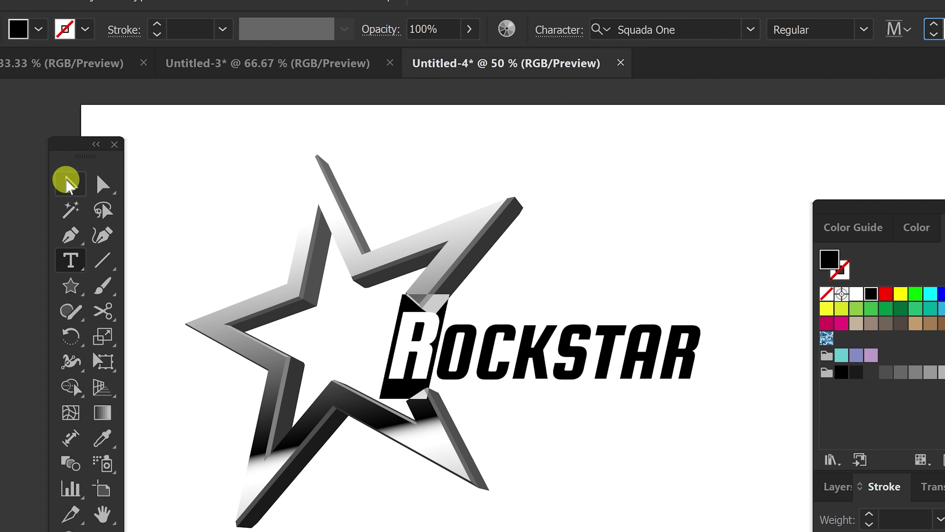
click(70, 183)
drag(575, 369, 538, 352)
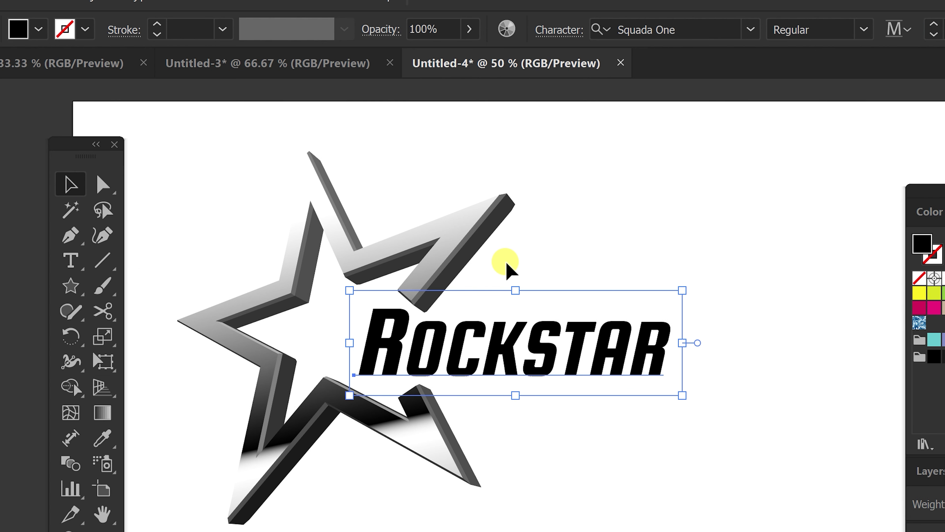
Raise ROCKSTAR's tracking to 19 in the Character panel (Ctrl+T).
drag(500, 380, 503, 381)
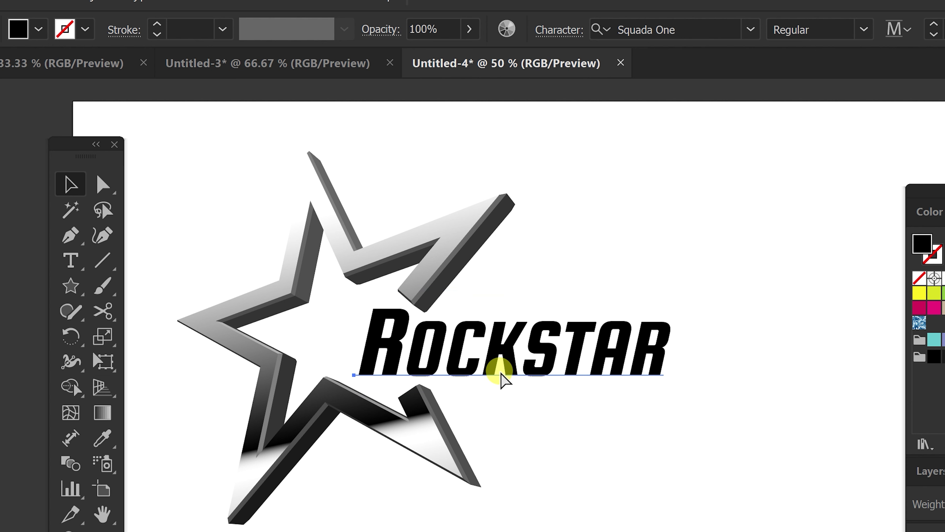
key(ctrl+t)
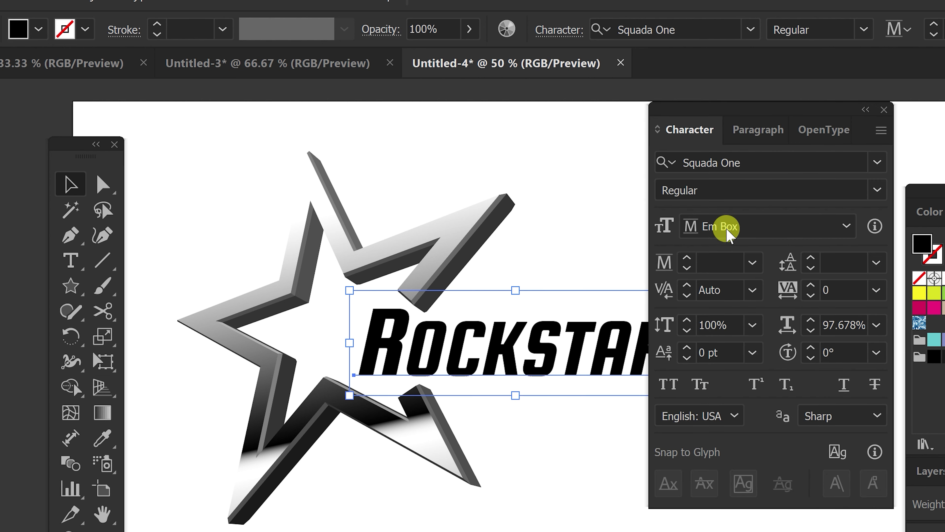
drag(784, 110, 828, 128)
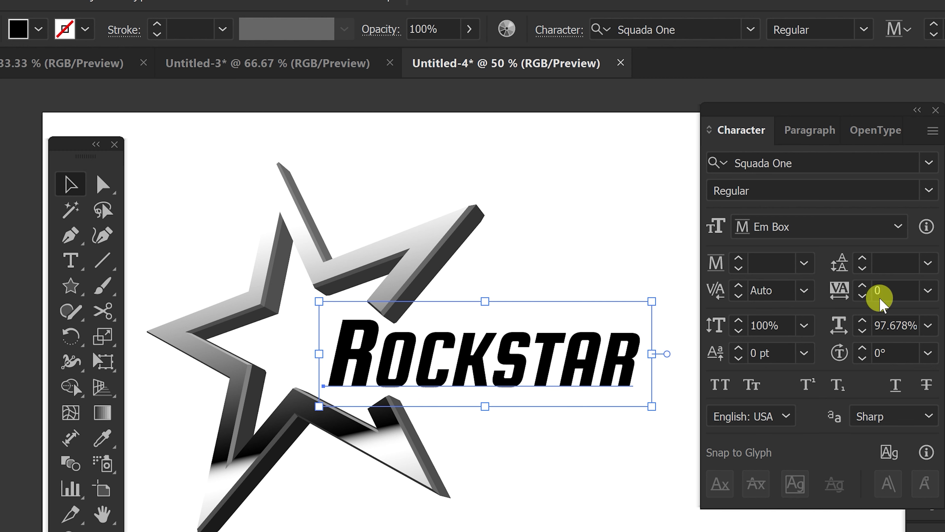
click(862, 288)
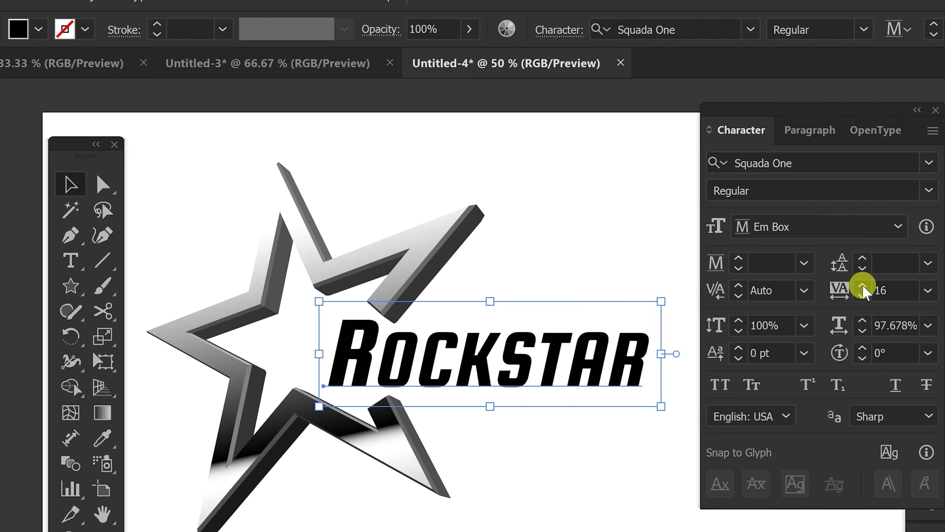
click(863, 288)
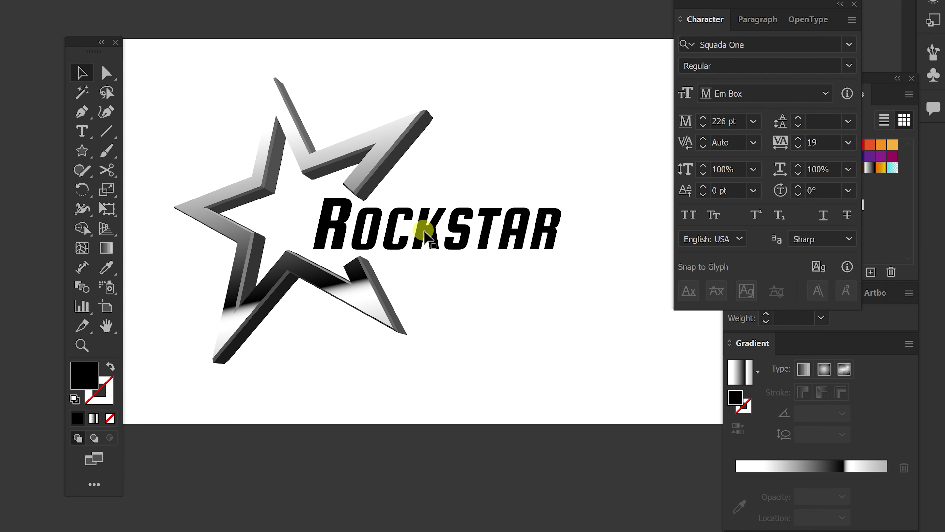
scroll(424, 232, up, 1)
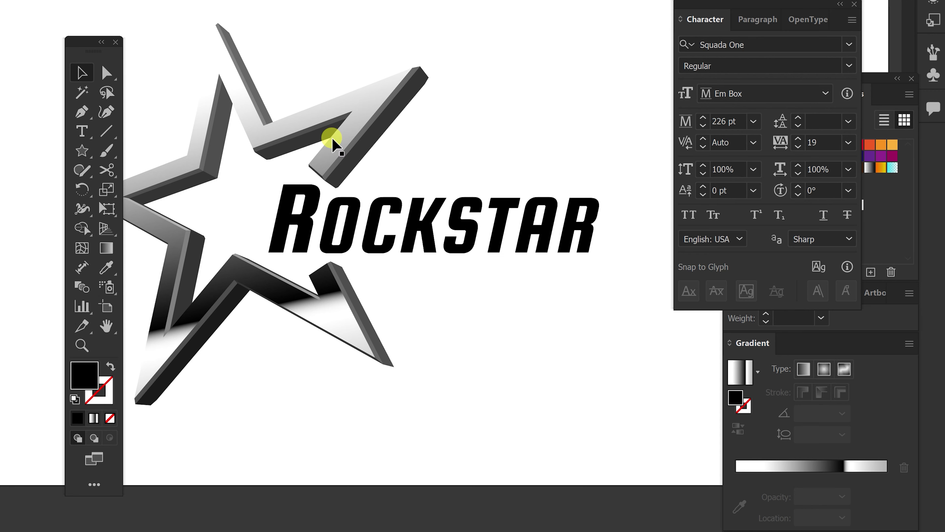
click(420, 224)
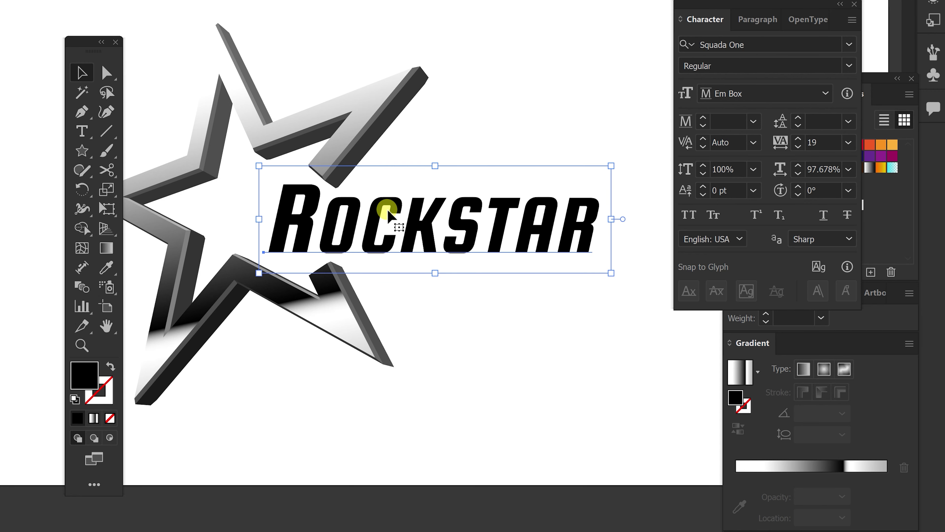
Try the black-white gradient swatch on the text, then undo it.
click(885, 231)
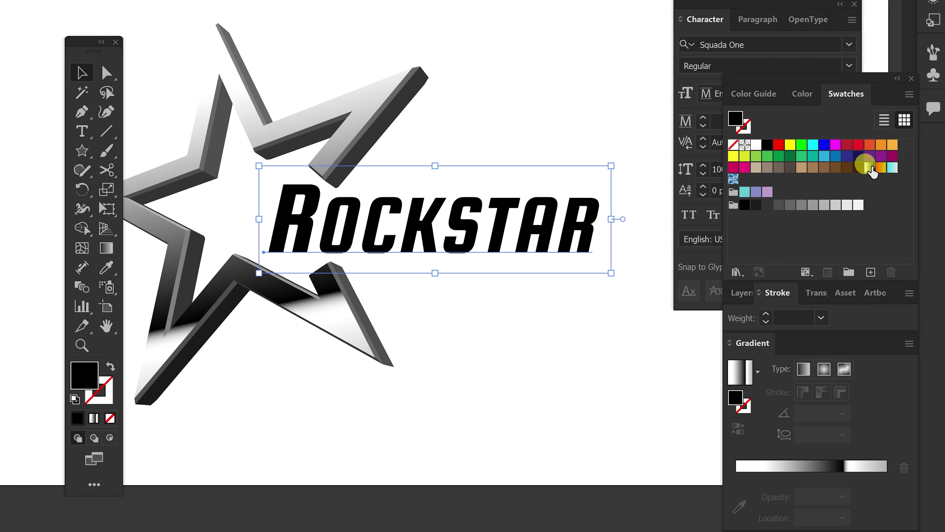
click(870, 169)
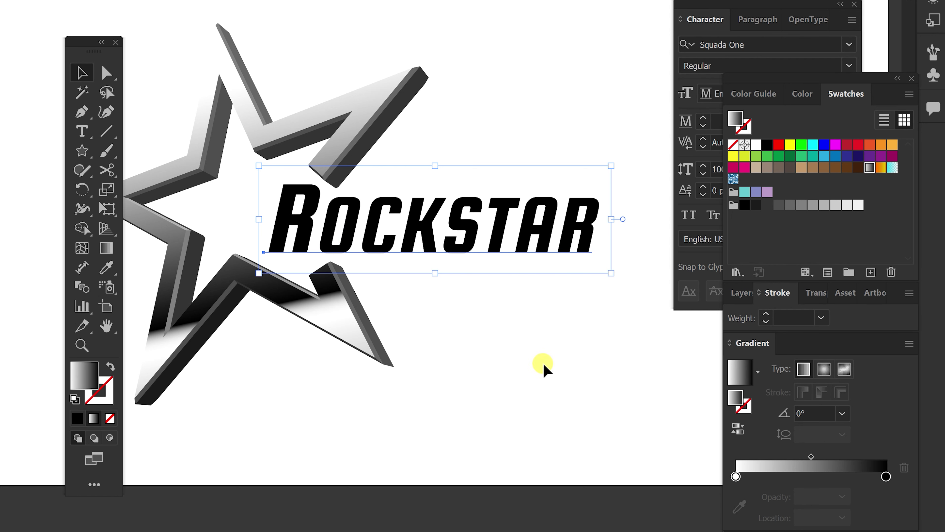
key(ctrl+z)
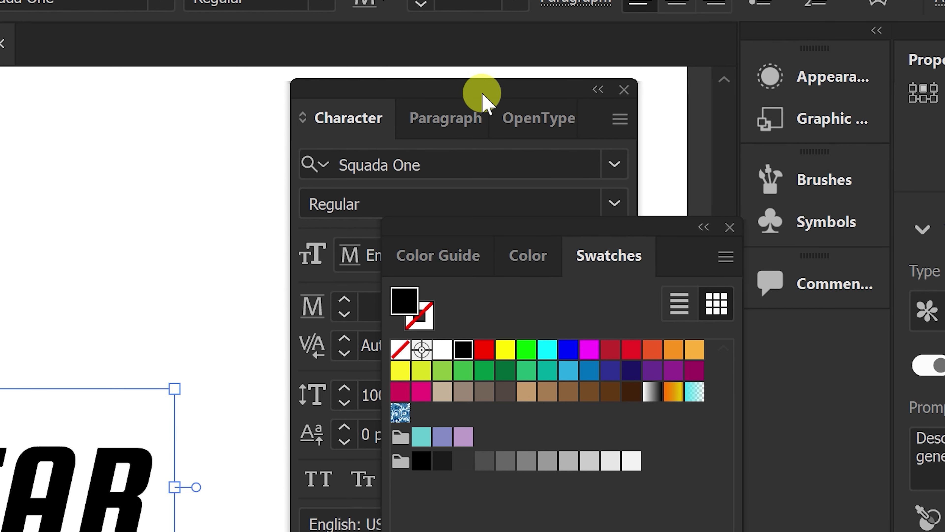
In a floating Appearance panel, add a new white-to-black gradient fill to ROCKSTAR.
click(627, 91)
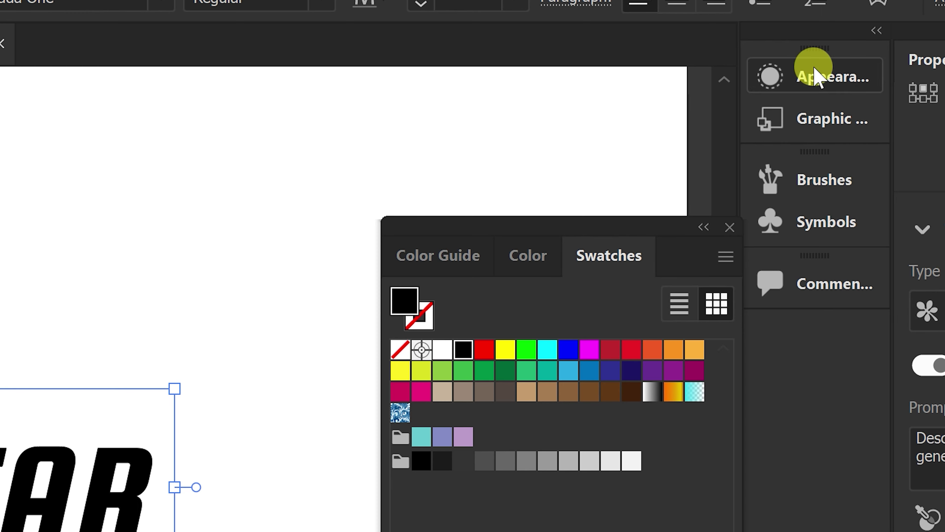
click(815, 77)
drag(655, 77, 489, 165)
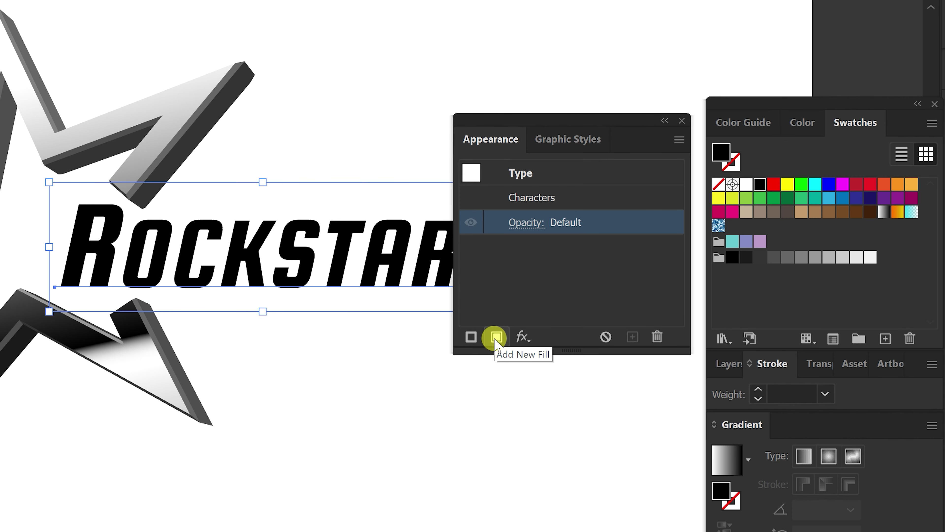
click(496, 337)
click(577, 246)
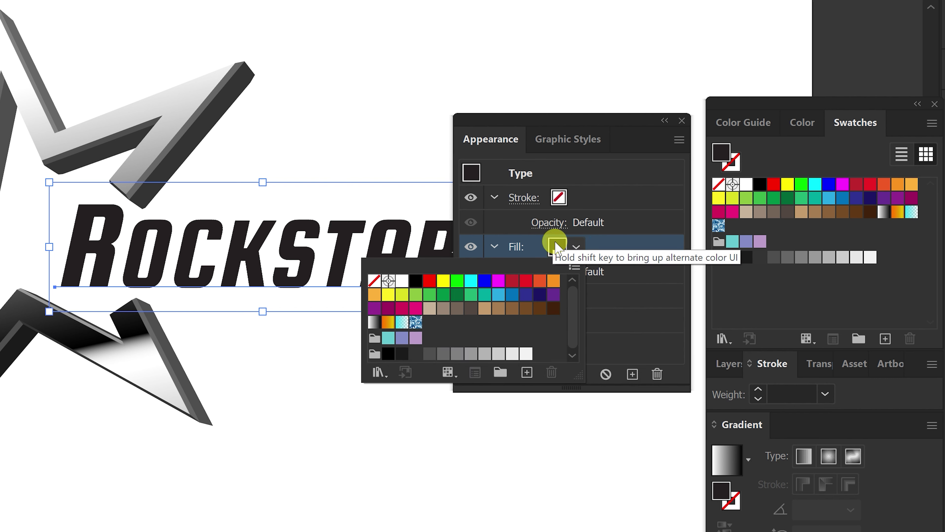
click(375, 324)
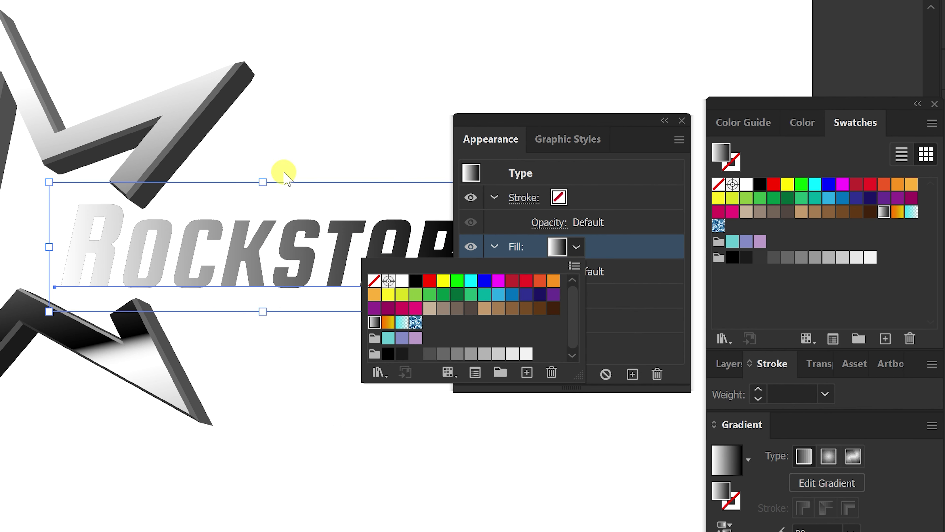
click(315, 218)
Run ROCKSTAR's gradient vertically from top to bottom, at about -89.47°.
key(g)
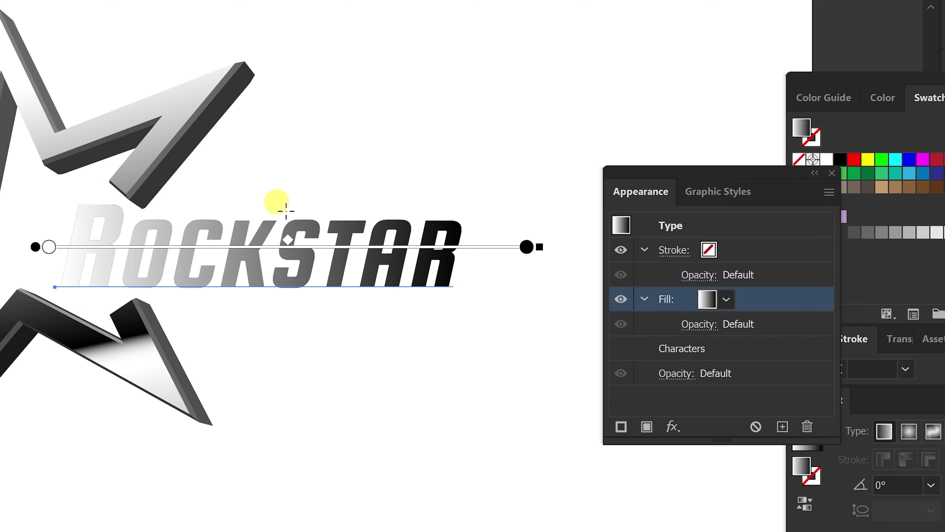
drag(285, 198, 288, 297)
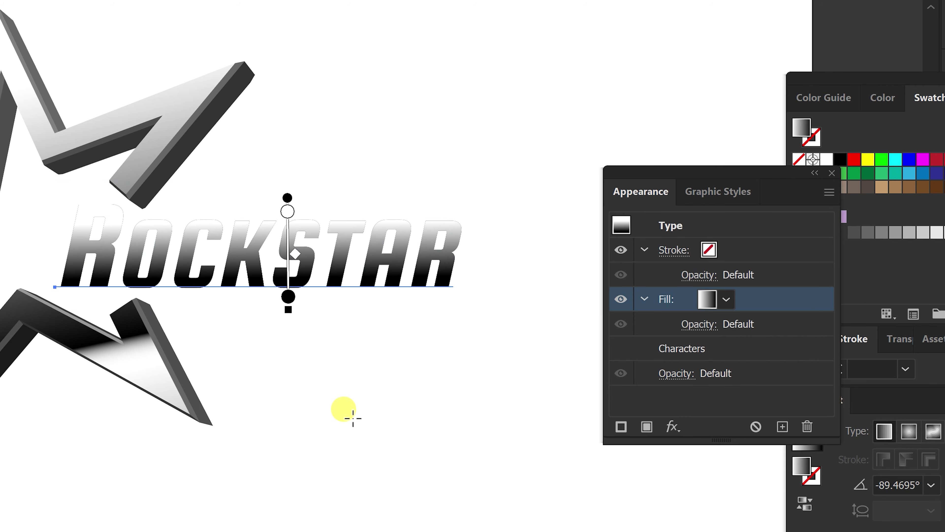
mouse_move(922, 401)
mouse_down()
mouse_move(614, 387)
mouse_move(612, 243)
mouse_move(555, 246)
mouse_move(606, 215)
mouse_up()
Turn the gradient's left stop dark grey and slide it to about 51.43%.
click(481, 368)
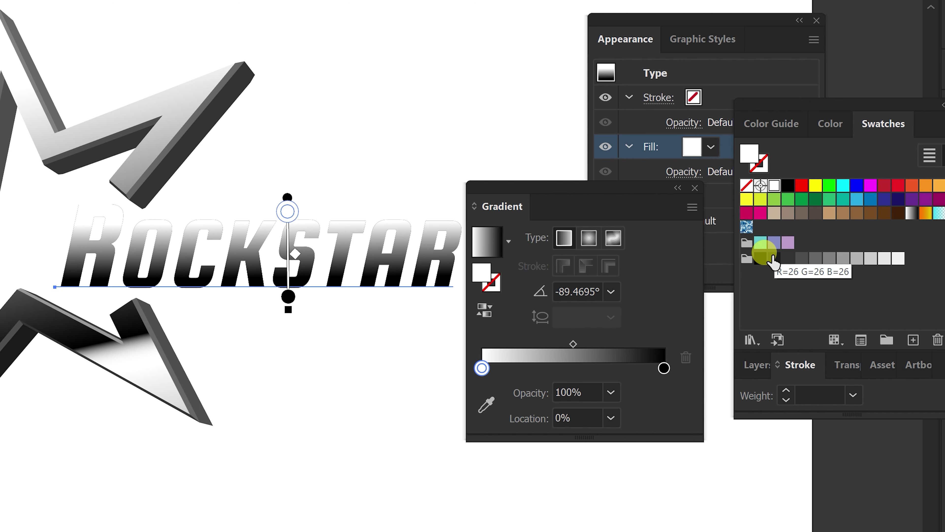
mouse_move(774, 258)
mouse_down()
mouse_move(708, 266)
mouse_move(497, 380)
mouse_move(480, 368)
mouse_up()
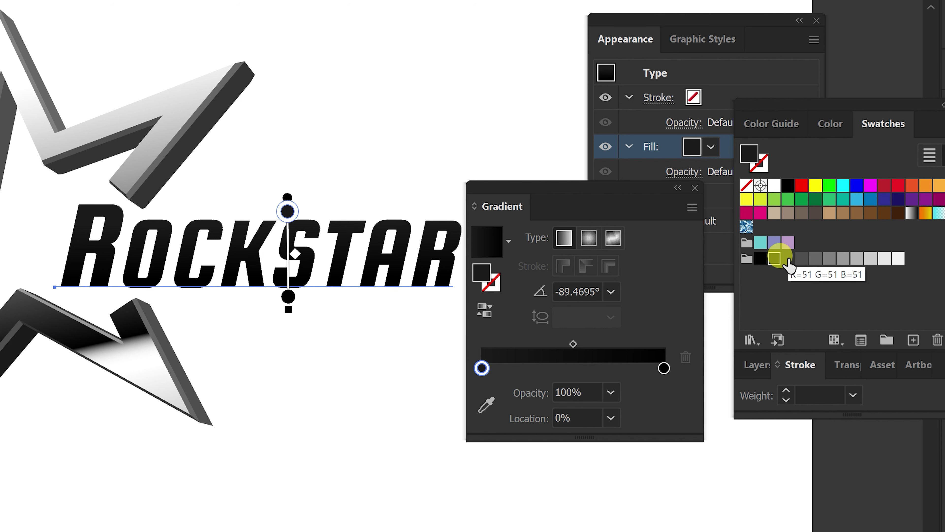
drag(788, 261, 480, 368)
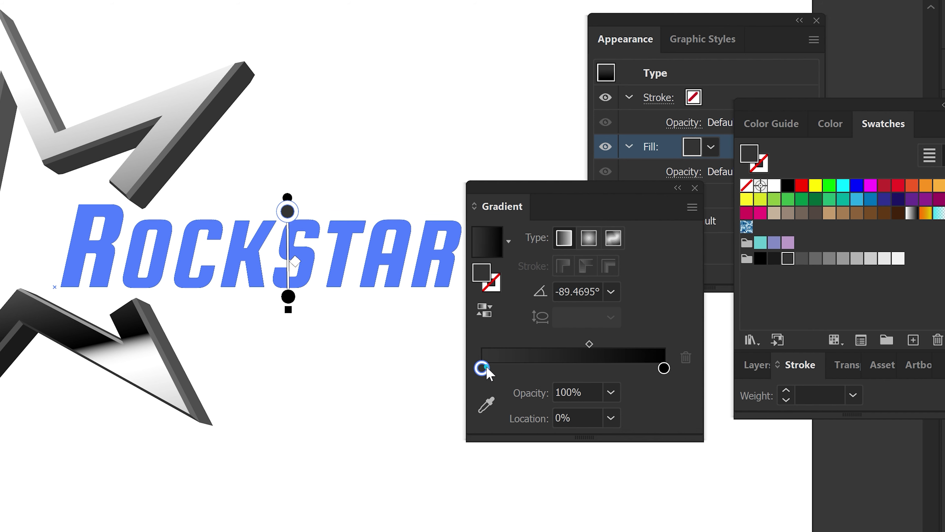
drag(480, 368, 576, 368)
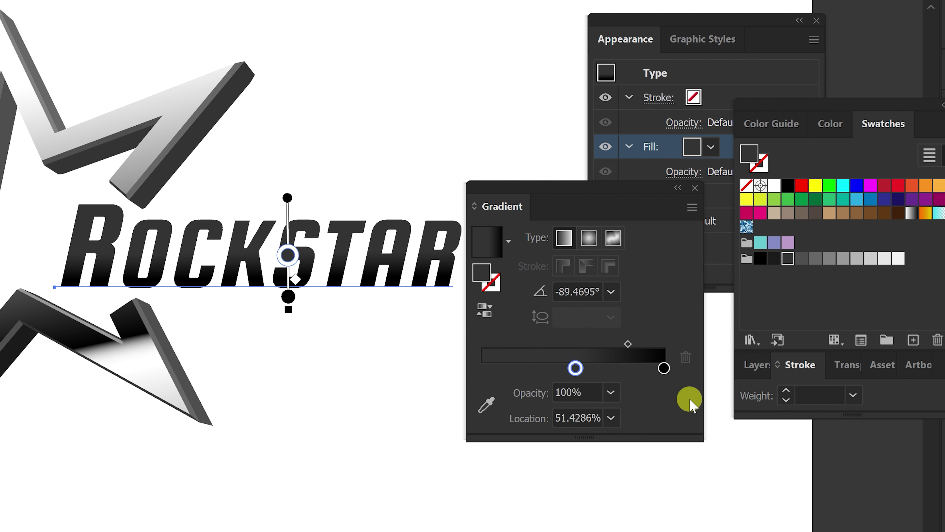
Add a black start stop, move the middle stop to about 71% grey, and shift its midpoint.
drag(664, 369, 467, 378)
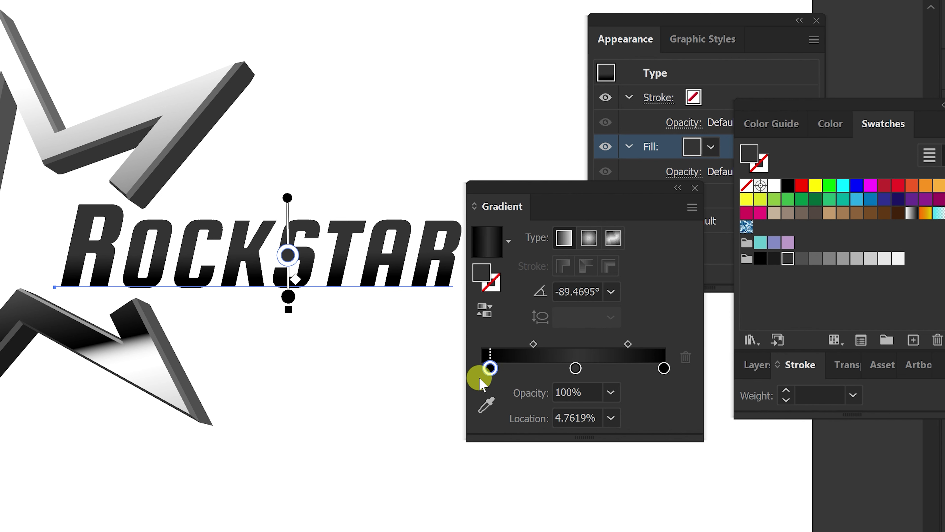
drag(576, 368, 611, 368)
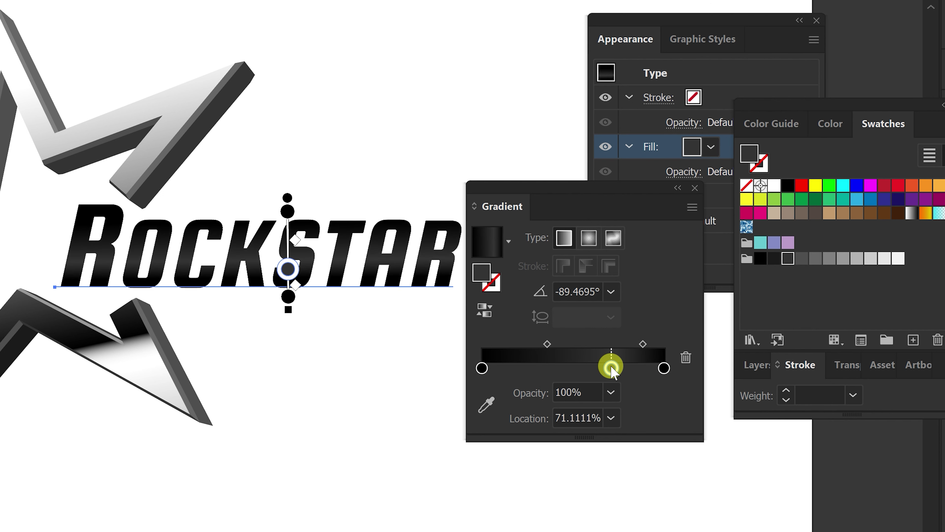
click(611, 368)
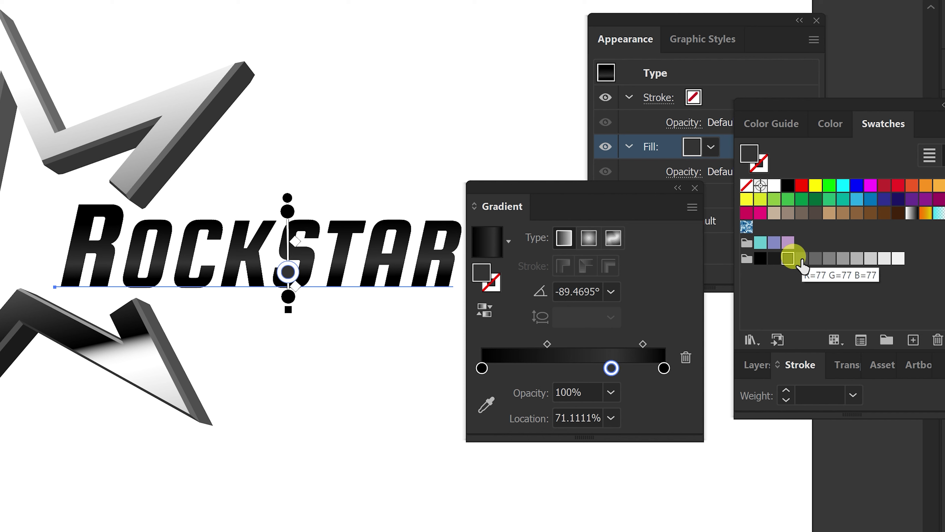
drag(800, 260, 612, 372)
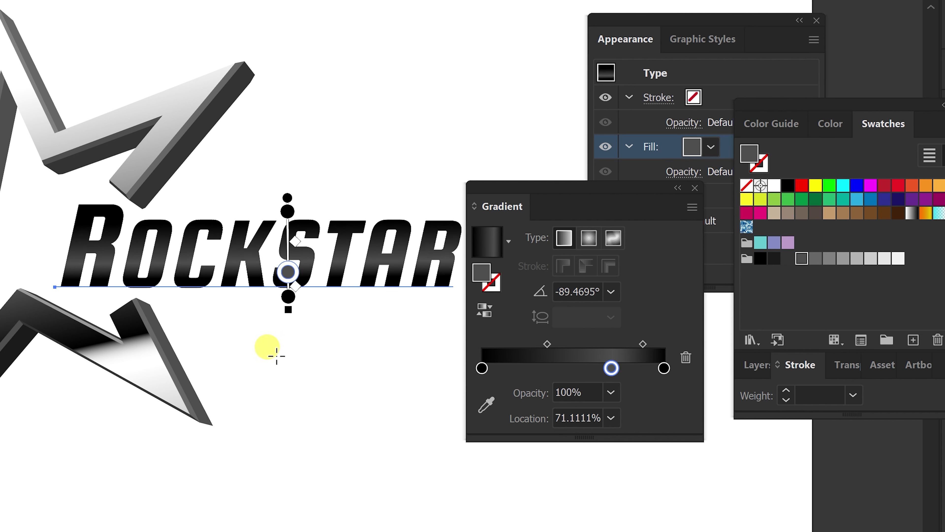
click(546, 344)
mouse_move(546, 348)
mouse_down()
mouse_move(596, 346)
mouse_move(603, 368)
mouse_up()
Move the first black stop to about 45% so the dark-to-grey break is sharp.
click(481, 369)
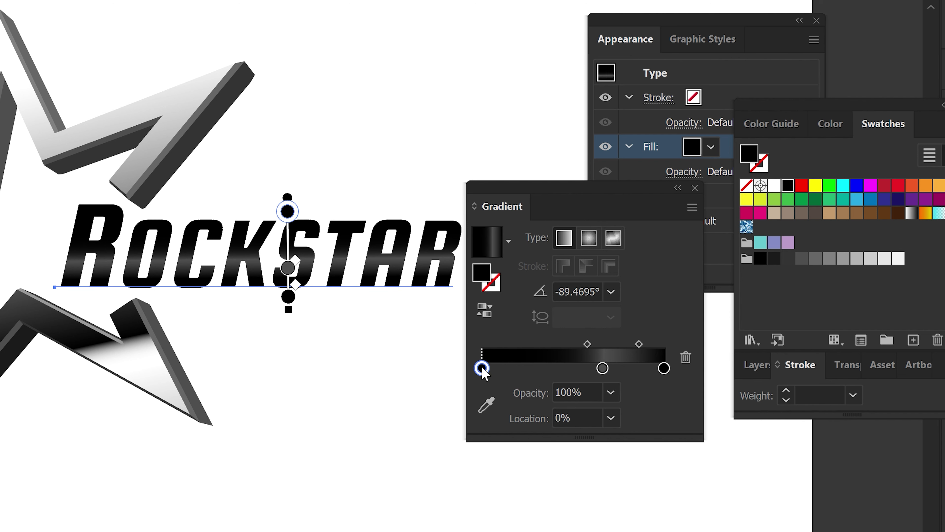
drag(480, 369, 565, 367)
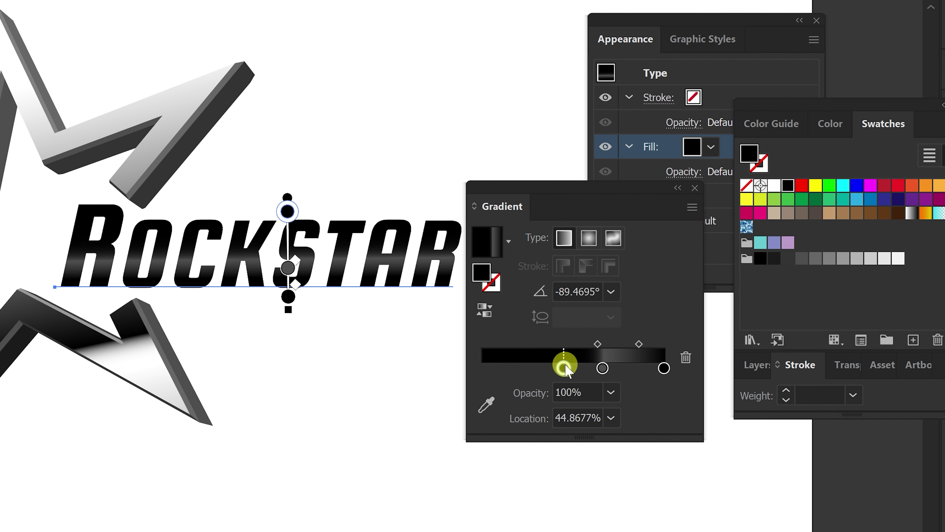
drag(568, 369, 588, 368)
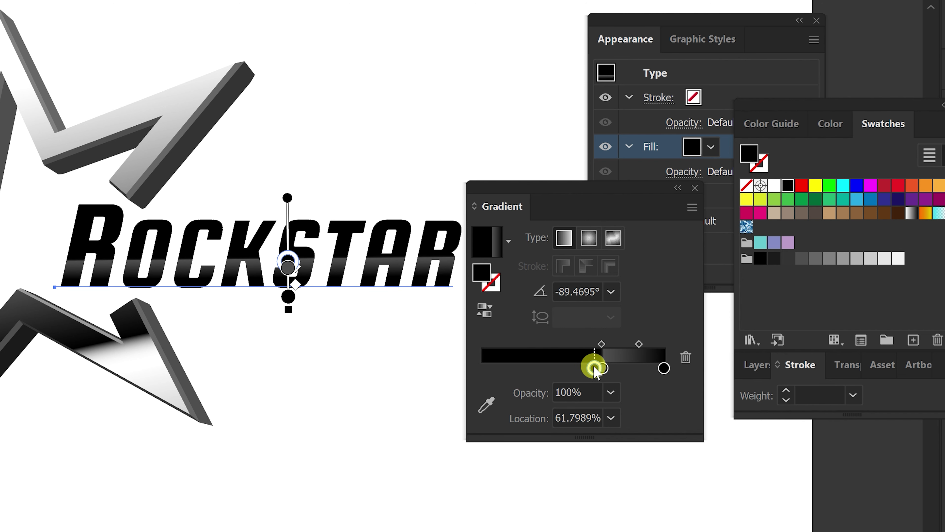
drag(595, 369, 597, 367)
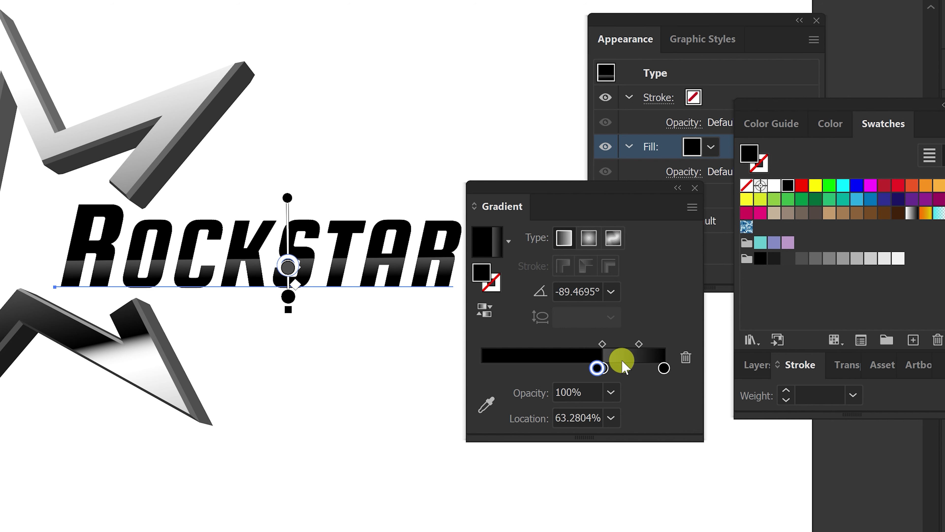
Add dark and mid-grey stops, return the left stop to 0%, and set a midpoint near 76.51%.
click(596, 368)
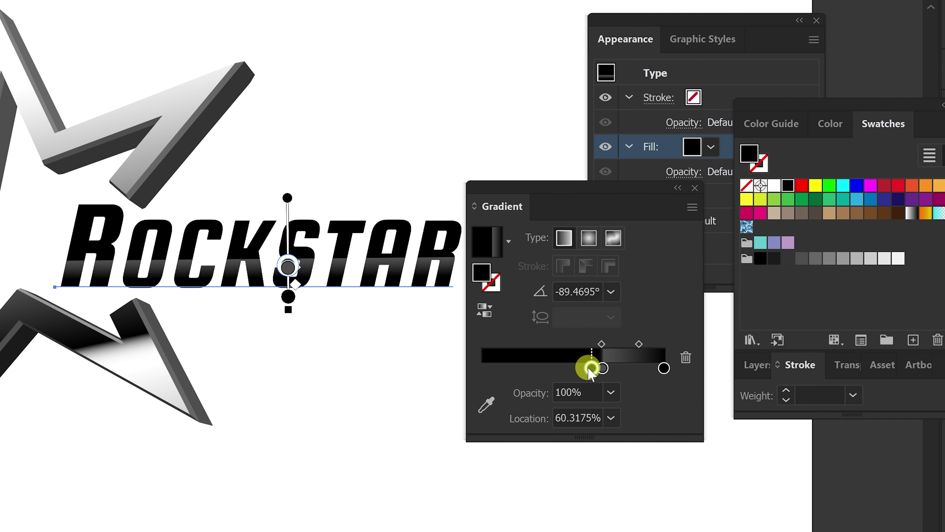
drag(800, 257, 608, 372)
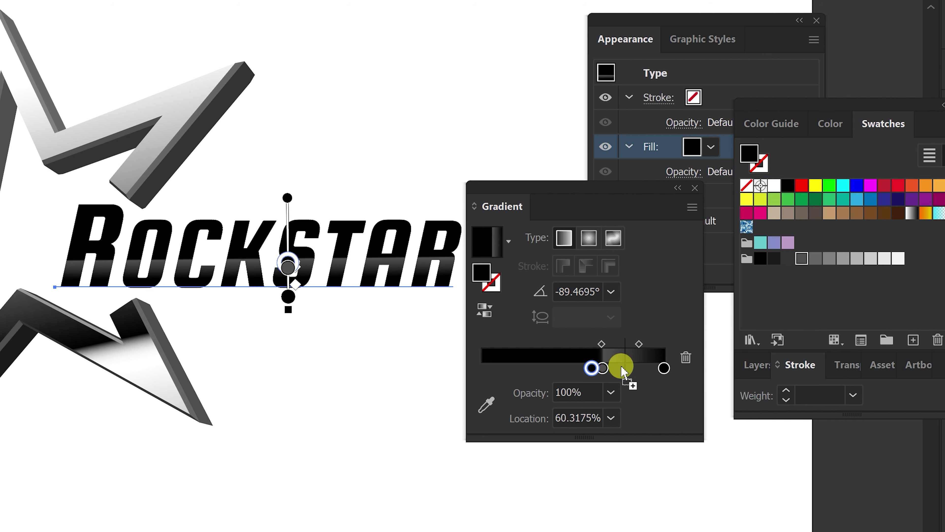
drag(605, 372, 603, 369)
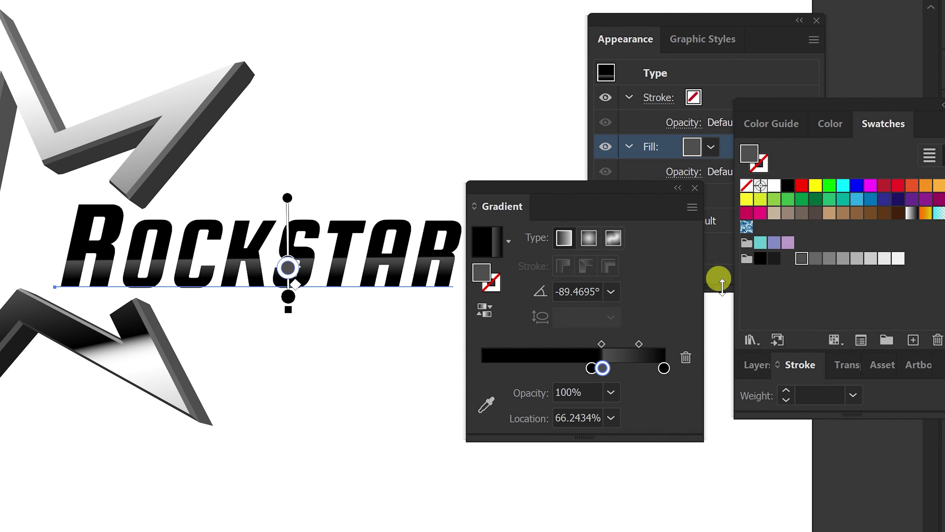
drag(816, 258, 599, 368)
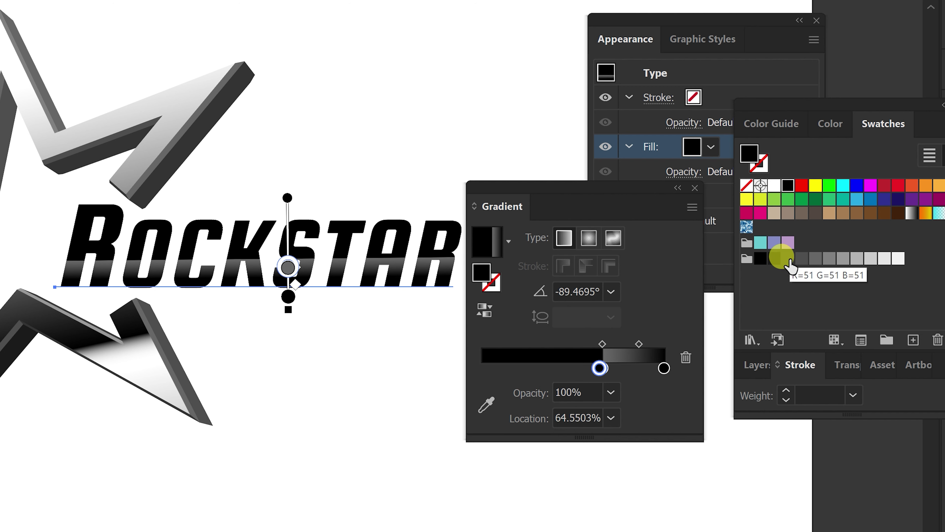
mouse_move(790, 266)
mouse_down()
mouse_move(505, 379)
mouse_move(468, 369)
mouse_up()
mouse_move(581, 343)
mouse_down()
mouse_move(565, 346)
mouse_move(572, 343)
mouse_up()
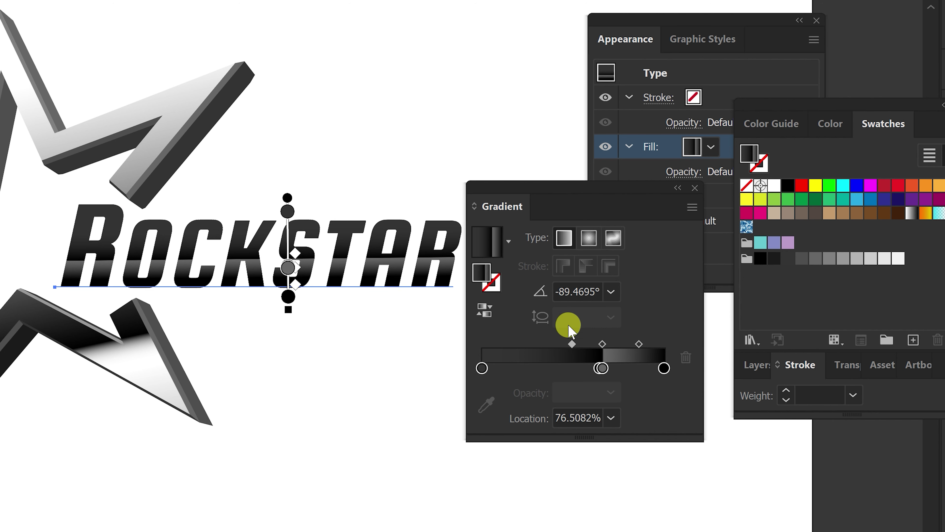
Add light and dark grey stops near the right end, making a chrome band at about 84.5%.
drag(572, 343, 558, 343)
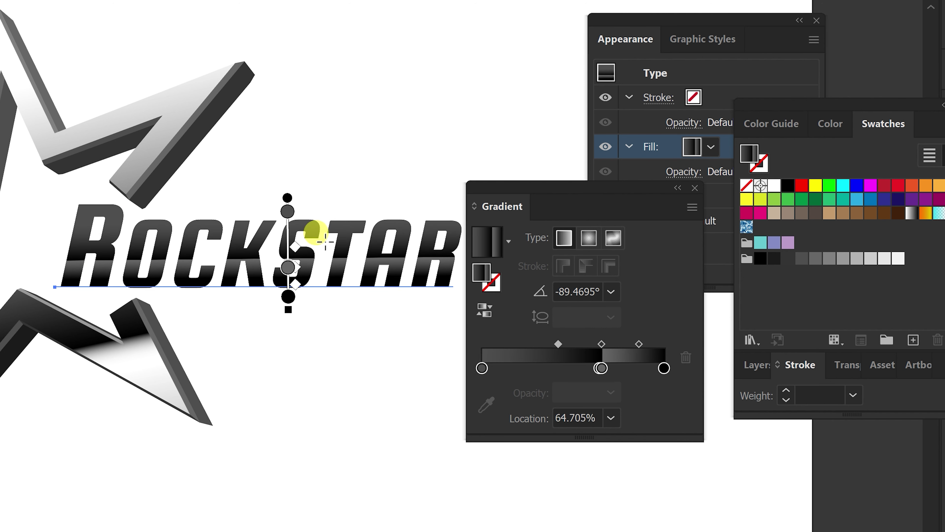
key(v)
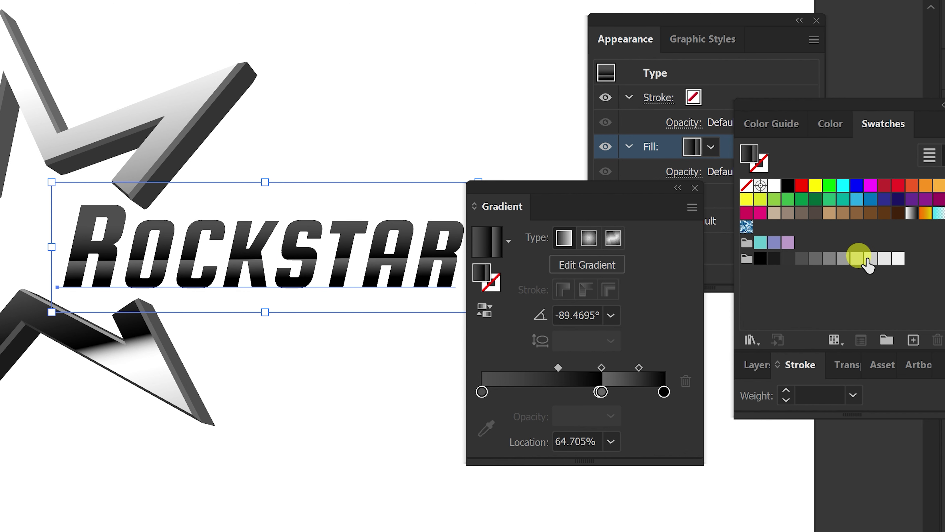
mouse_move(856, 268)
mouse_down()
mouse_move(635, 398)
mouse_move(649, 396)
mouse_up()
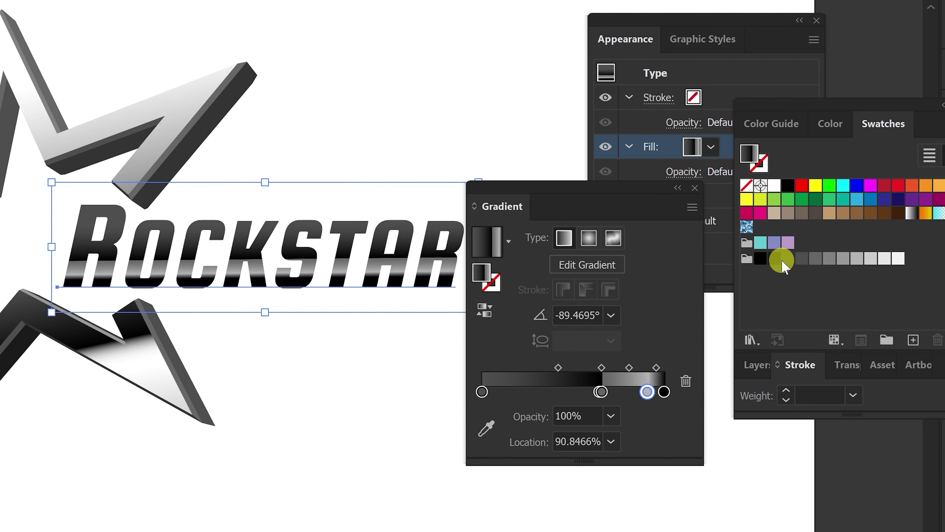
mouse_move(782, 261)
mouse_down()
mouse_move(628, 391)
mouse_move(643, 366)
mouse_up()
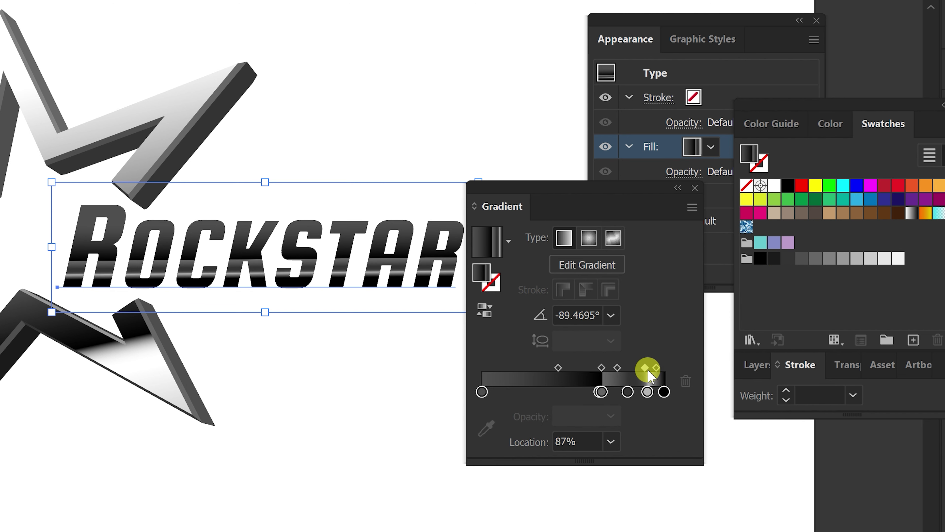
drag(628, 391, 642, 391)
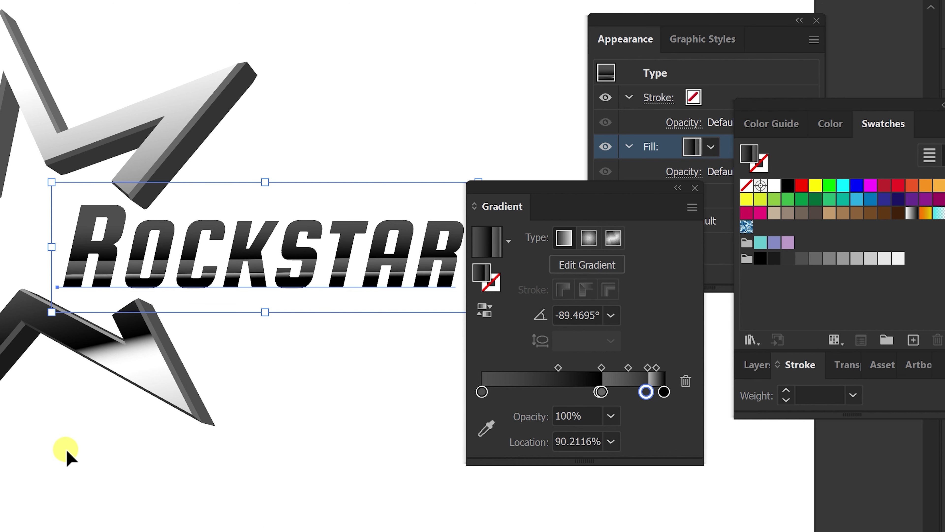
key(ctrl+z)
key(ctrl+z)
key(ctrl+z)
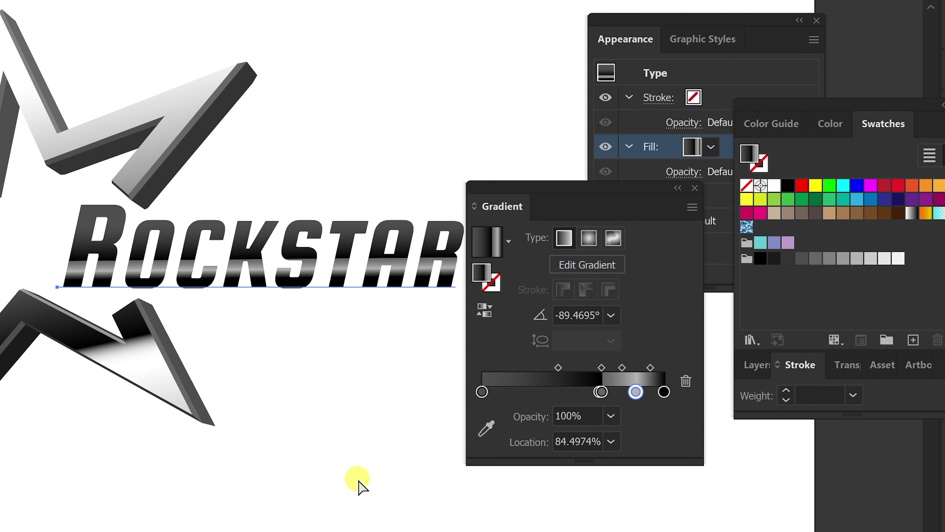
key(ctrl+z)
key(ctrl+z)
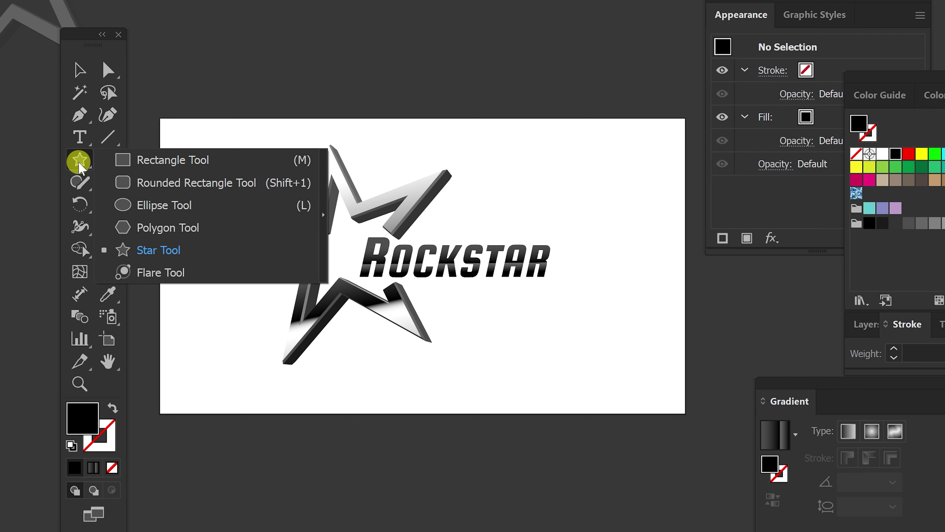
Draw a rectangle covering the whole artboard.
drag(78, 159, 179, 158)
scroll(308, 164, left, 1)
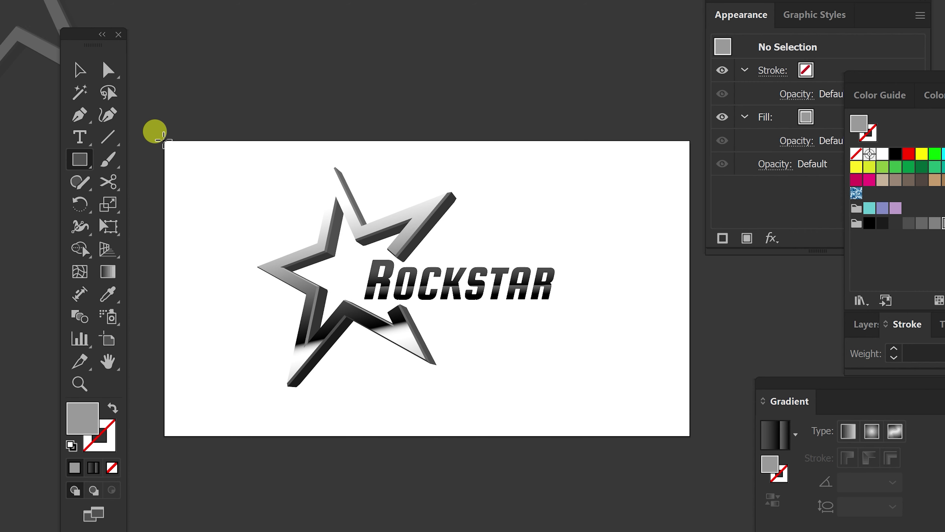
drag(165, 140, 658, 385)
drag(682, 427, 689, 434)
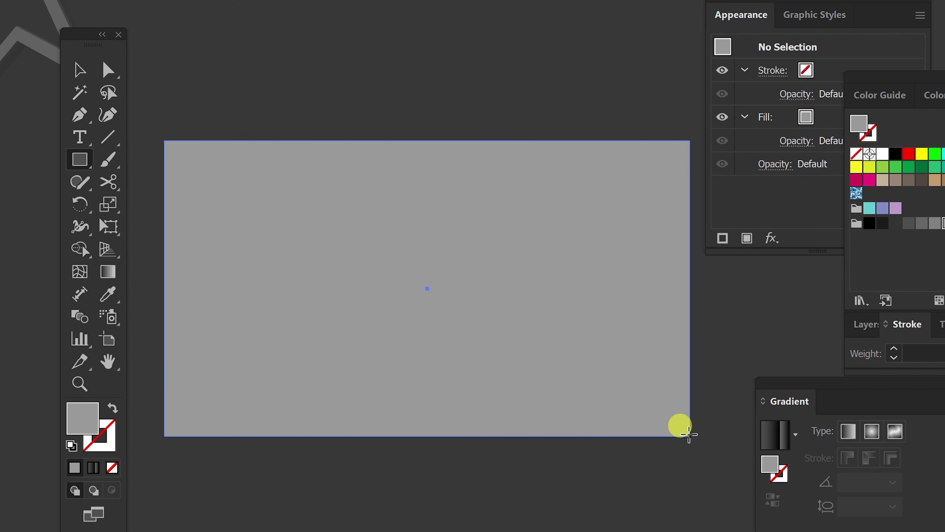
Send the rectangle behind the star and ROCKSTAR logo with Arrange > Send to Back.
key(v)
right_click(535, 160)
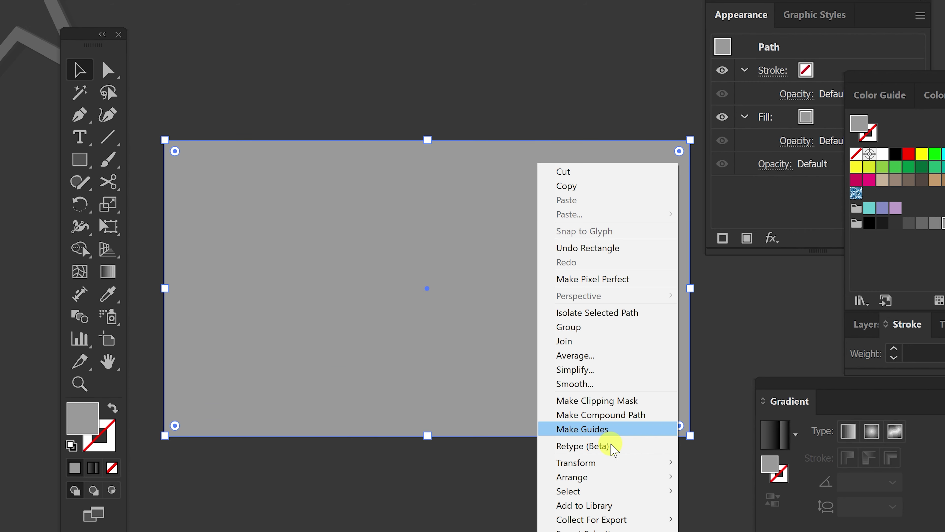
mouse_move(604, 477)
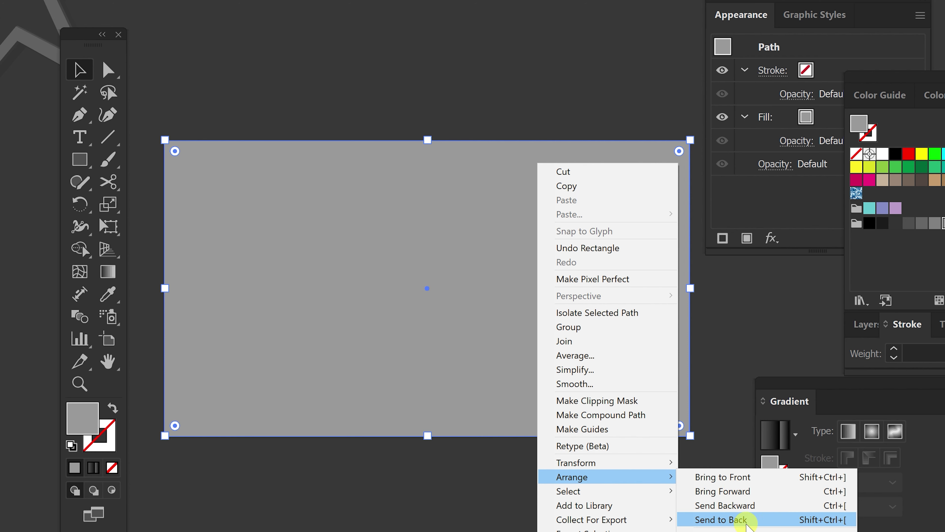
click(735, 520)
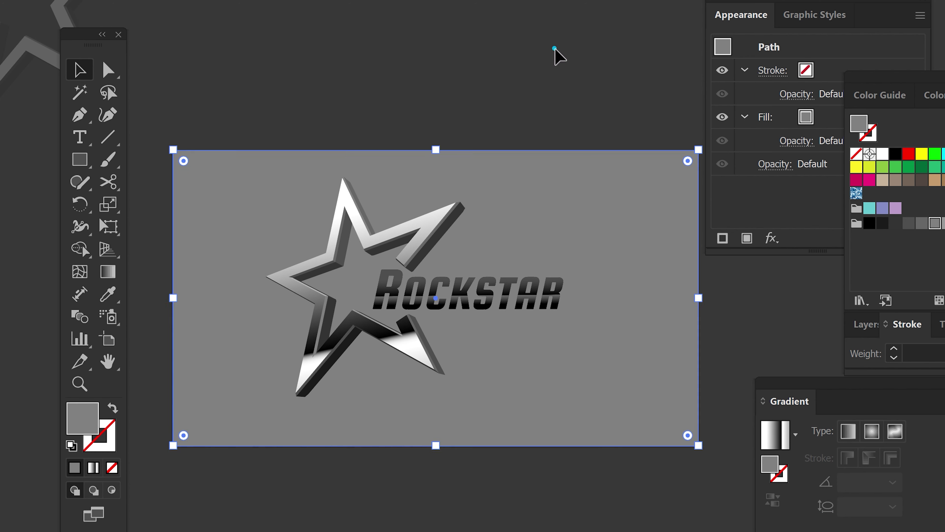
Copy the star's gradient fill onto the background rectangle with the Eyedropper.
click(555, 49)
click(522, 190)
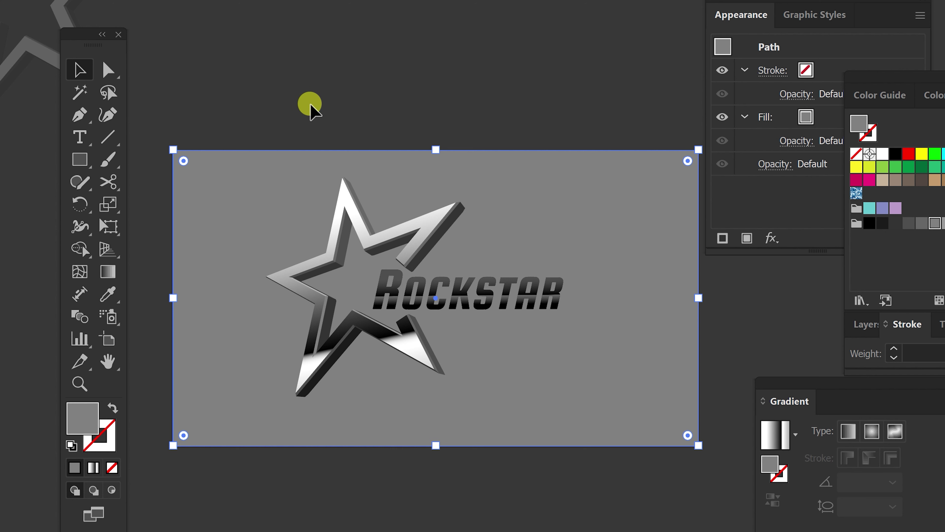
click(108, 296)
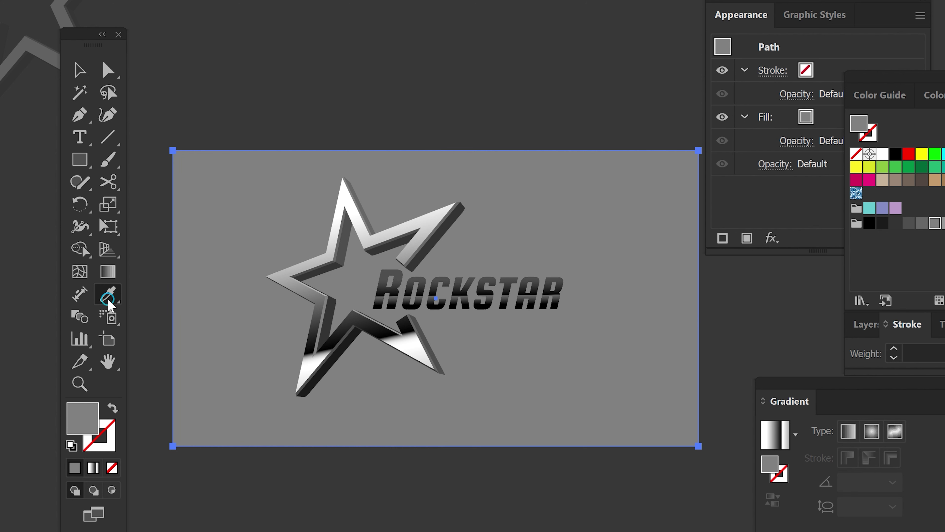
click(431, 218)
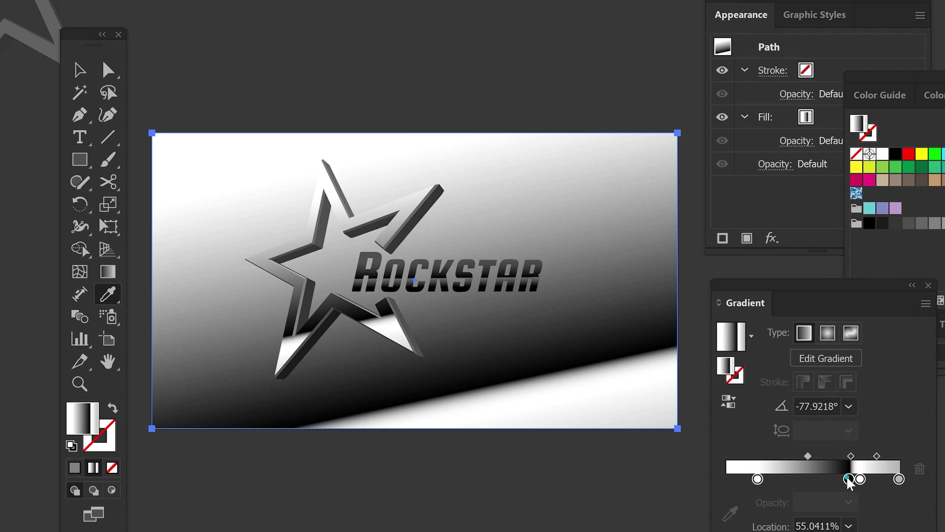
click(852, 479)
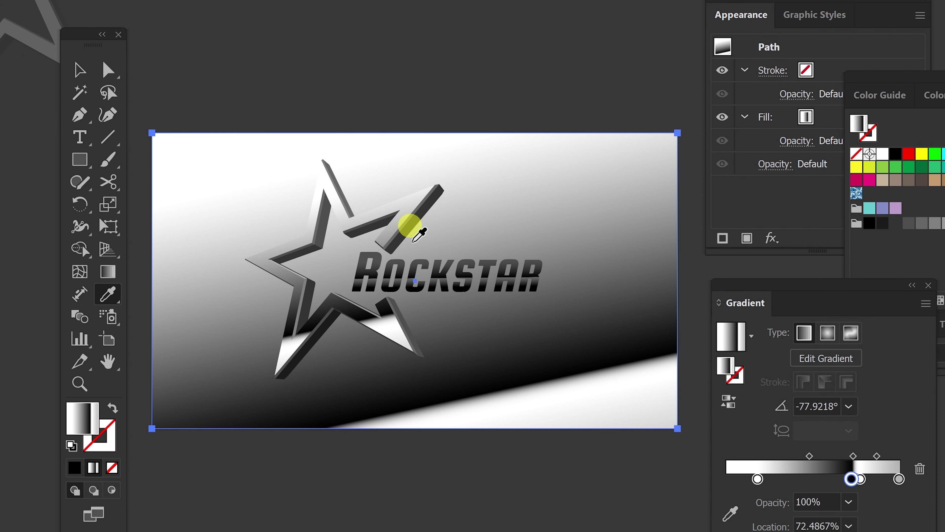
Move the white stop to about 75%, add a dark grey left stop, then deselect.
click(861, 480)
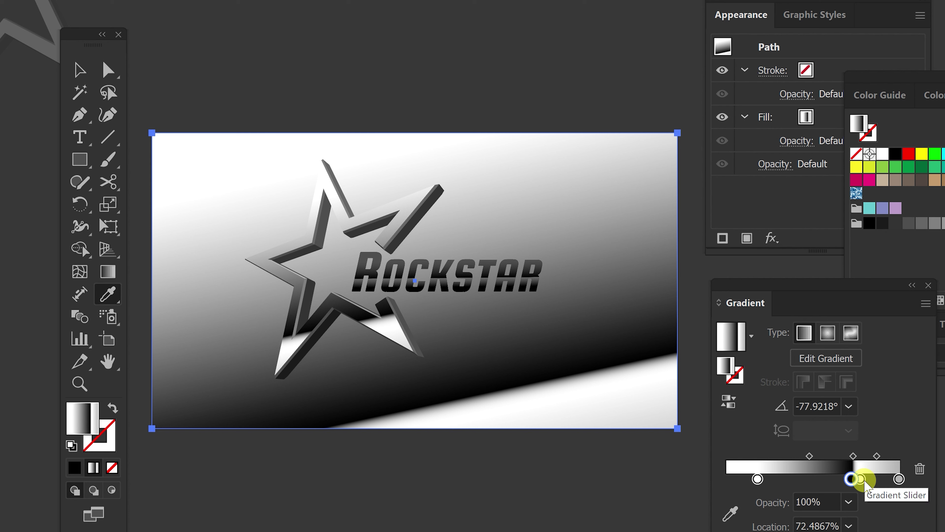
drag(861, 479, 856, 479)
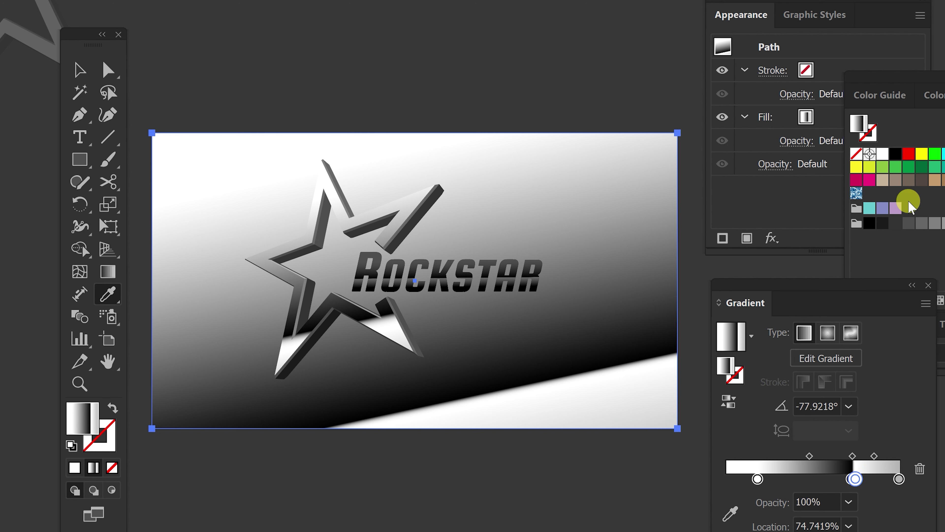
click(885, 224)
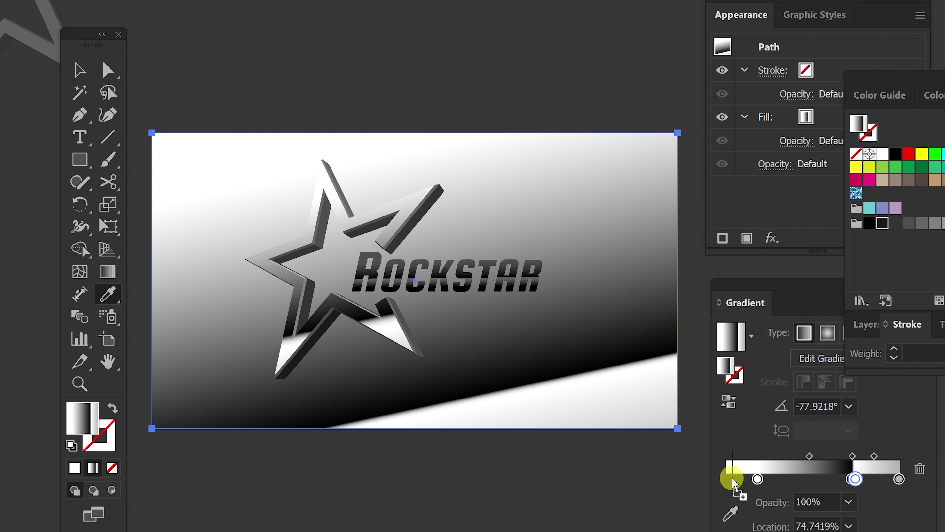
mouse_move(891, 231)
mouse_down()
mouse_move(730, 480)
mouse_move(781, 479)
mouse_move(762, 455)
mouse_up()
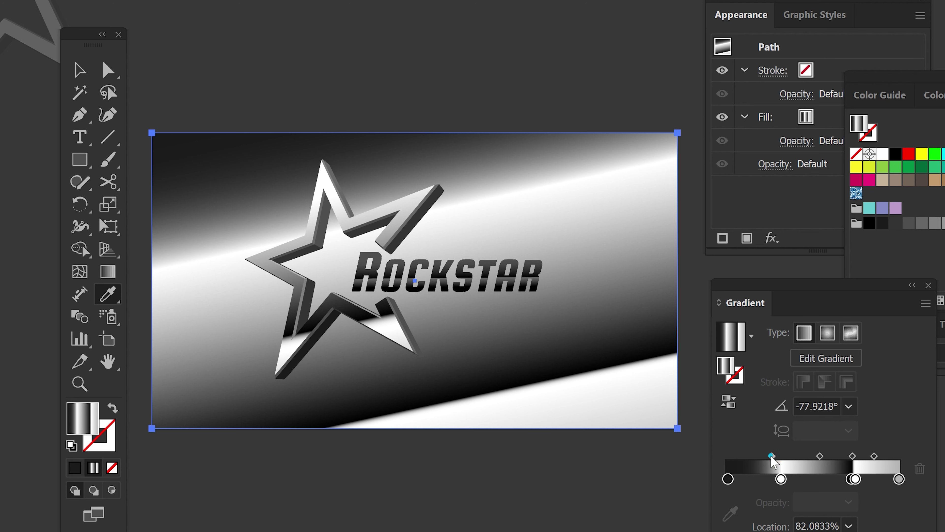
mouse_move(762, 458)
mouse_down()
mouse_move(773, 480)
mouse_move(761, 480)
mouse_up()
click(781, 480)
click(482, 57)
key(Tab)
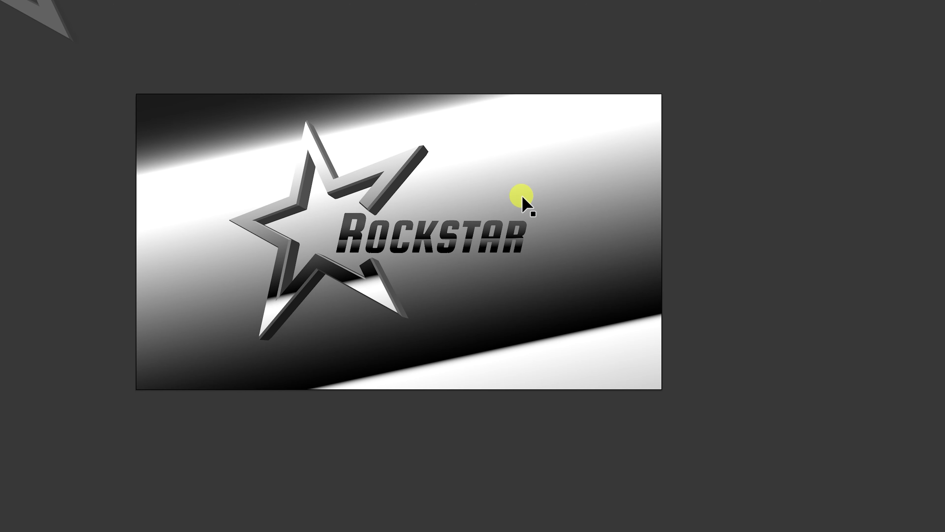
drag(524, 200, 677, 248)
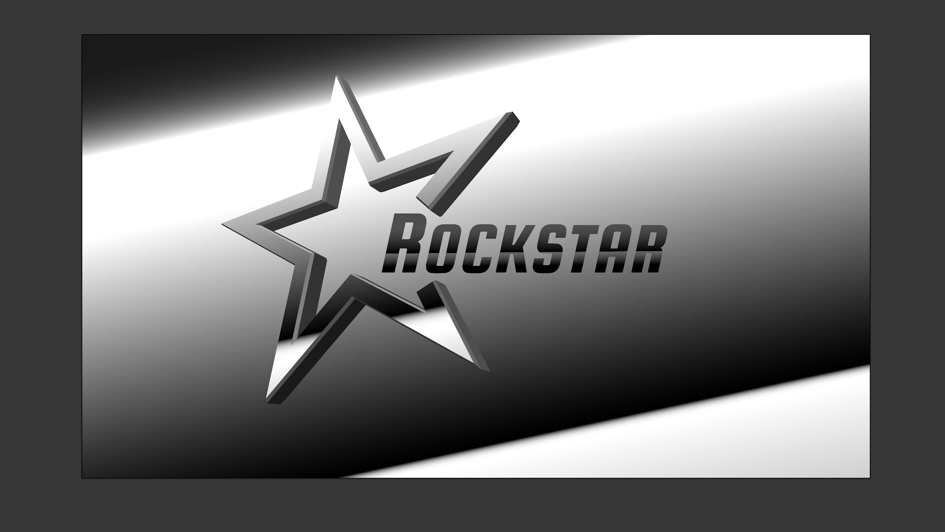